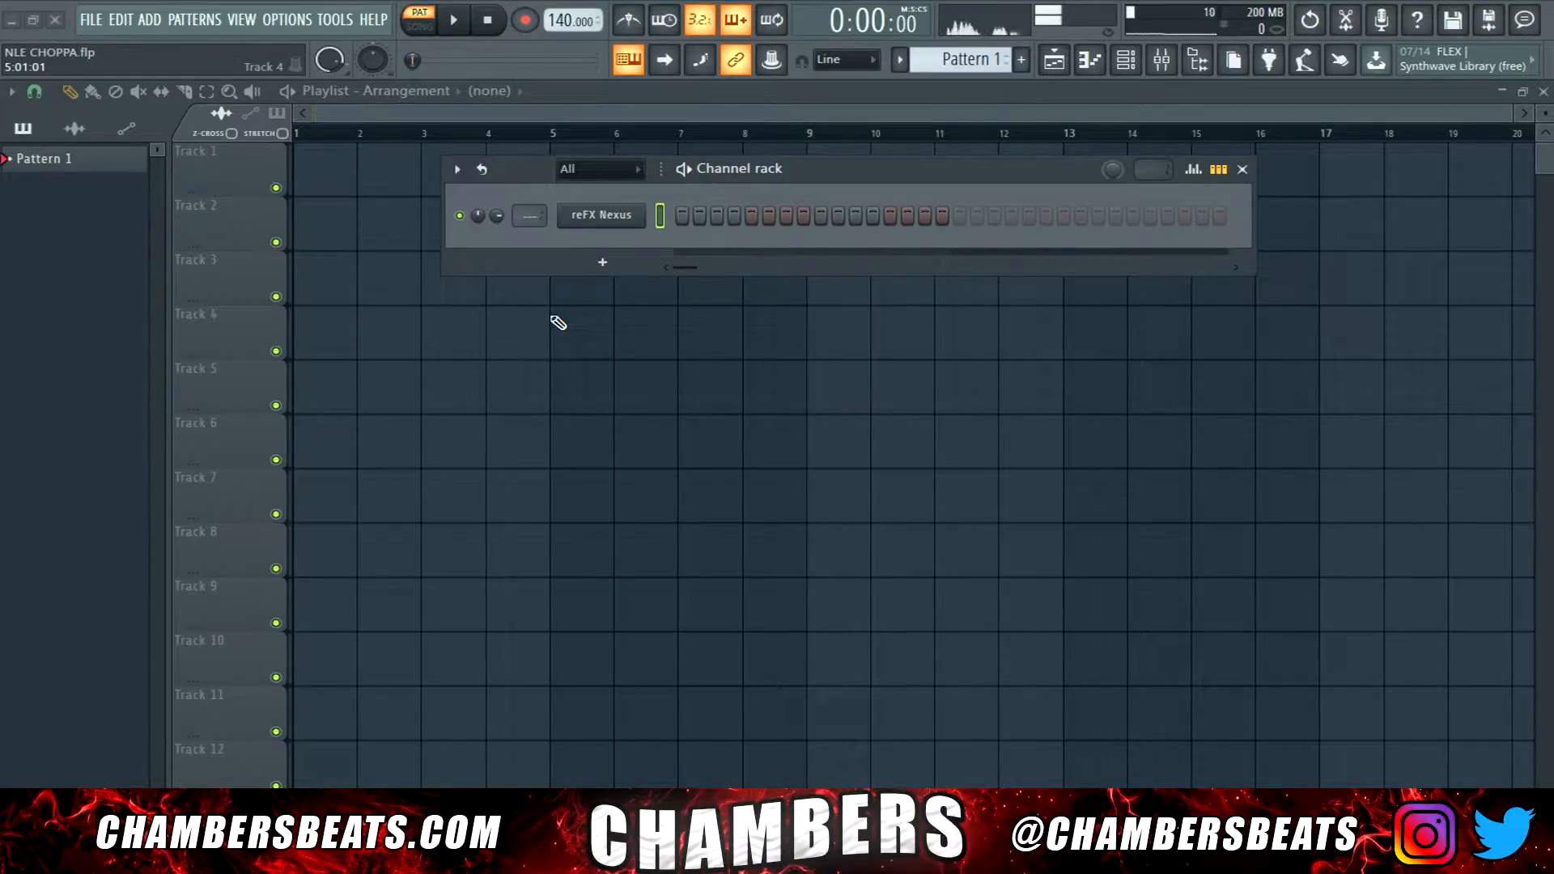
Open the reFX Nexus instrument, audition its loaded grand piano preset, and close it.
click(630, 224)
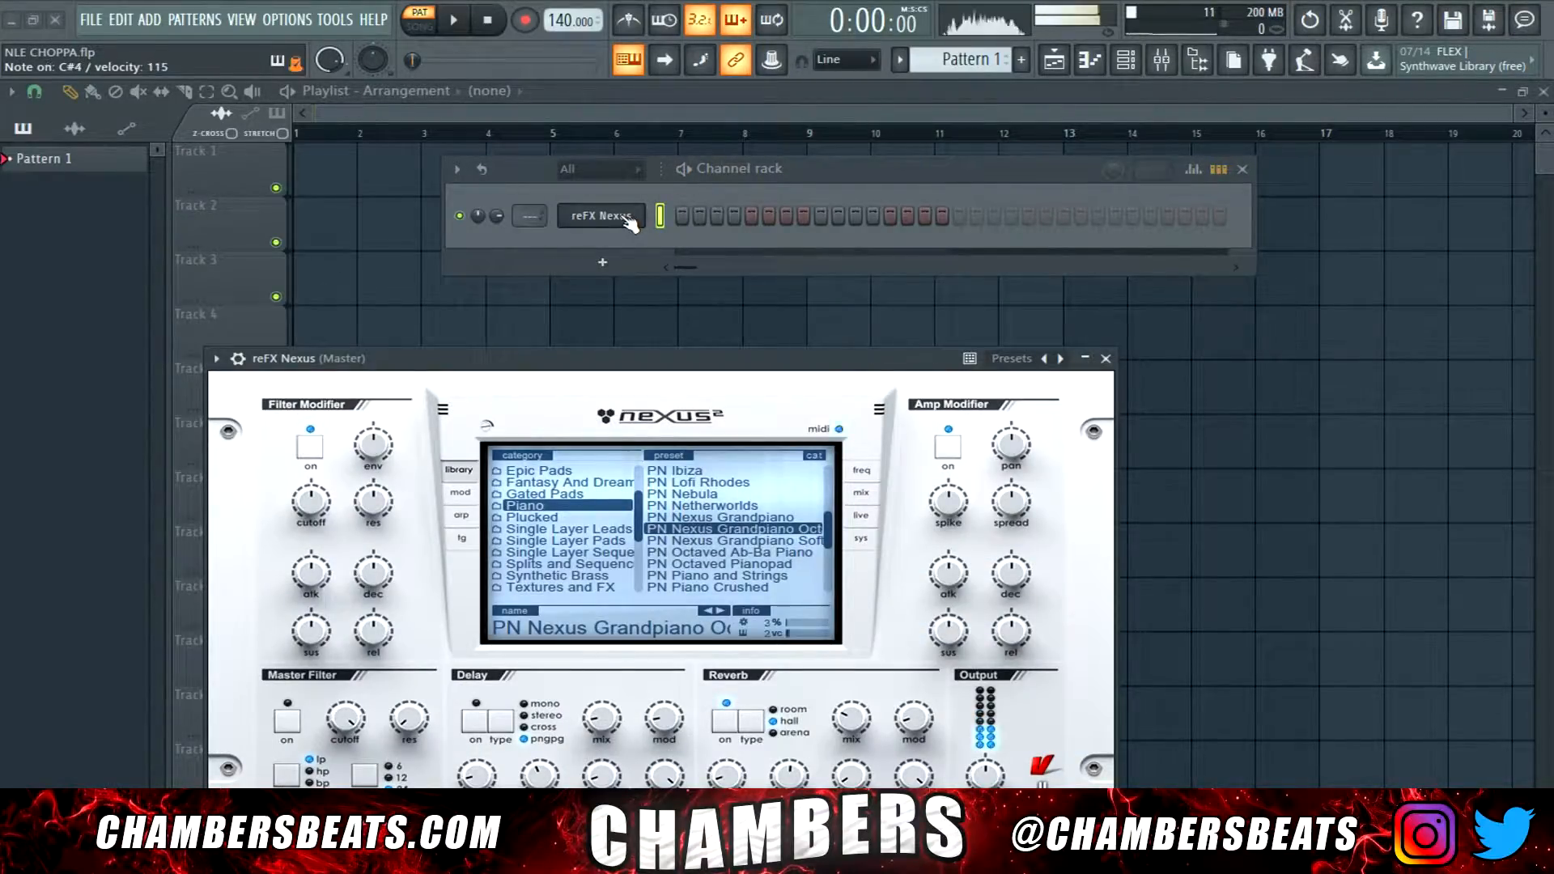
click(1106, 359)
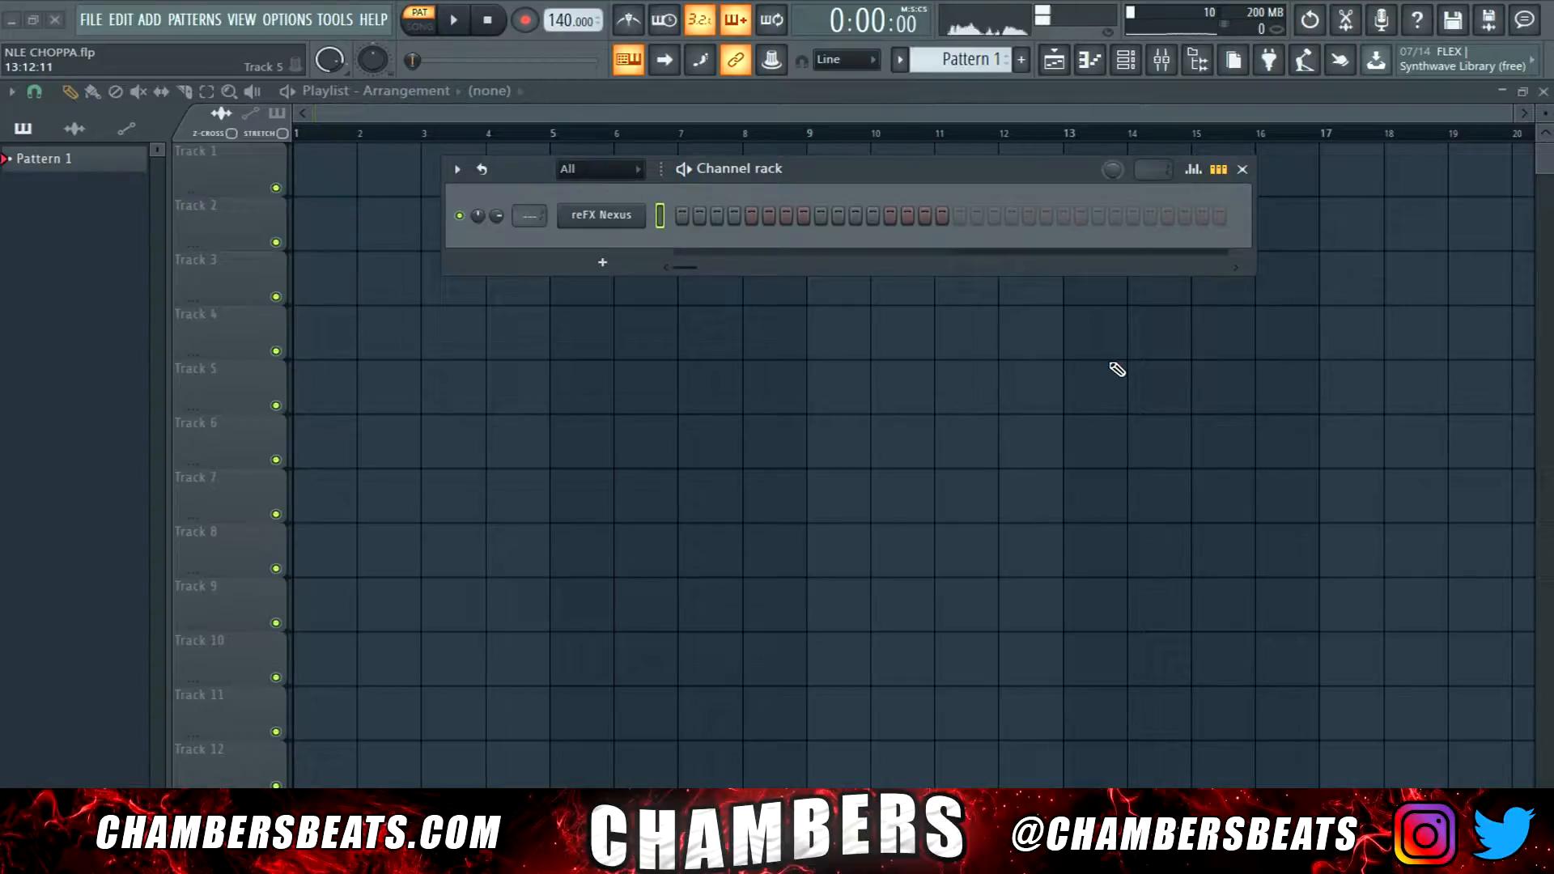
Enable the metronome and use the tempo tapper to set the project tempo to 139 BPM.
click(629, 19)
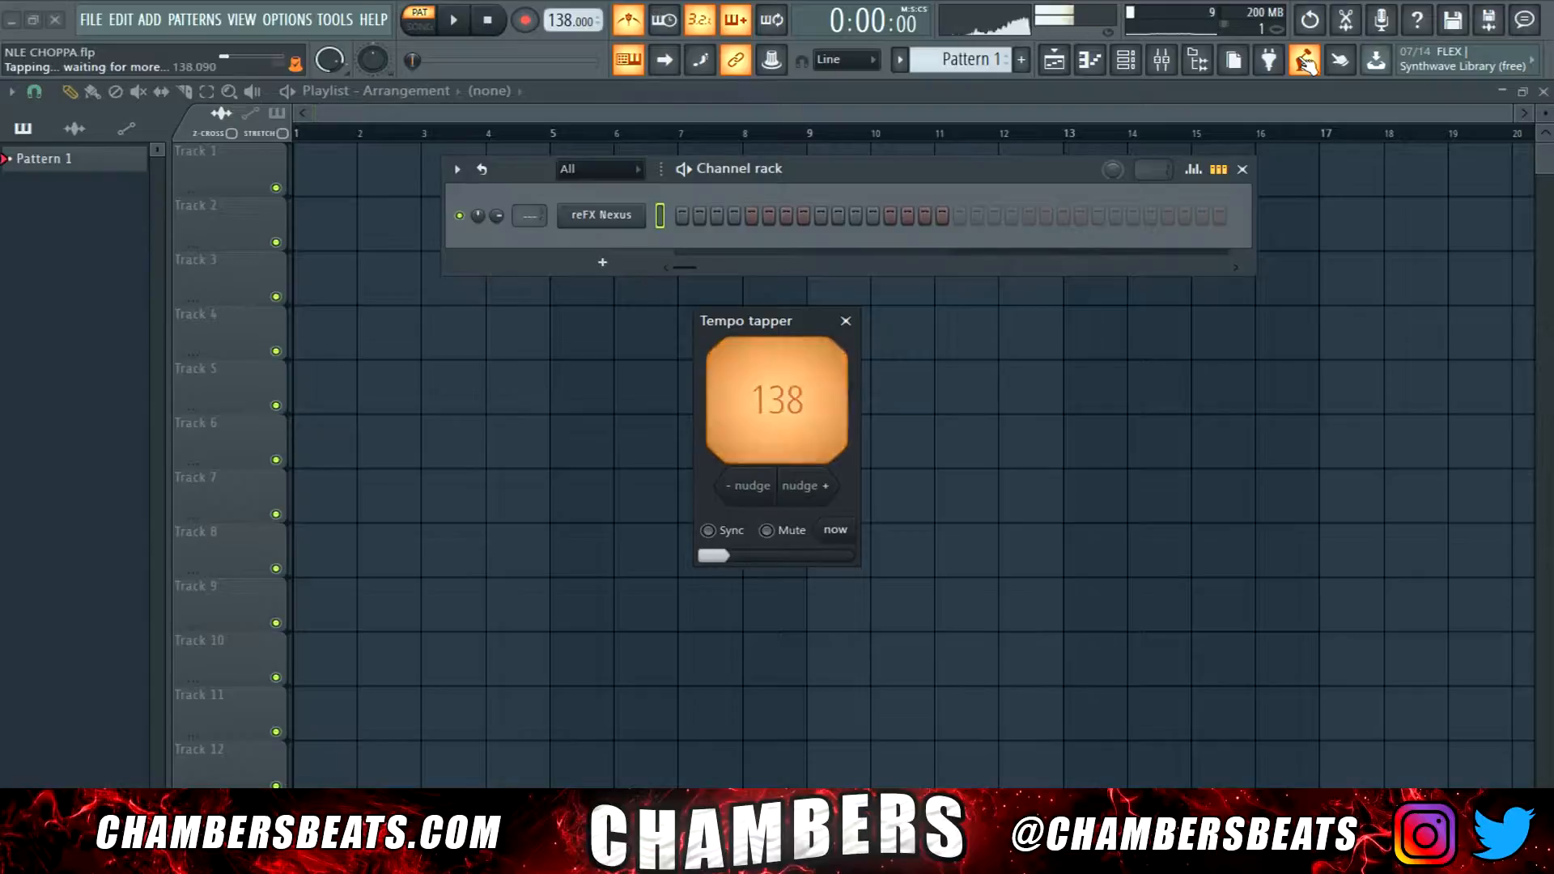
key(c)
key(c)
key(c)
key(c)
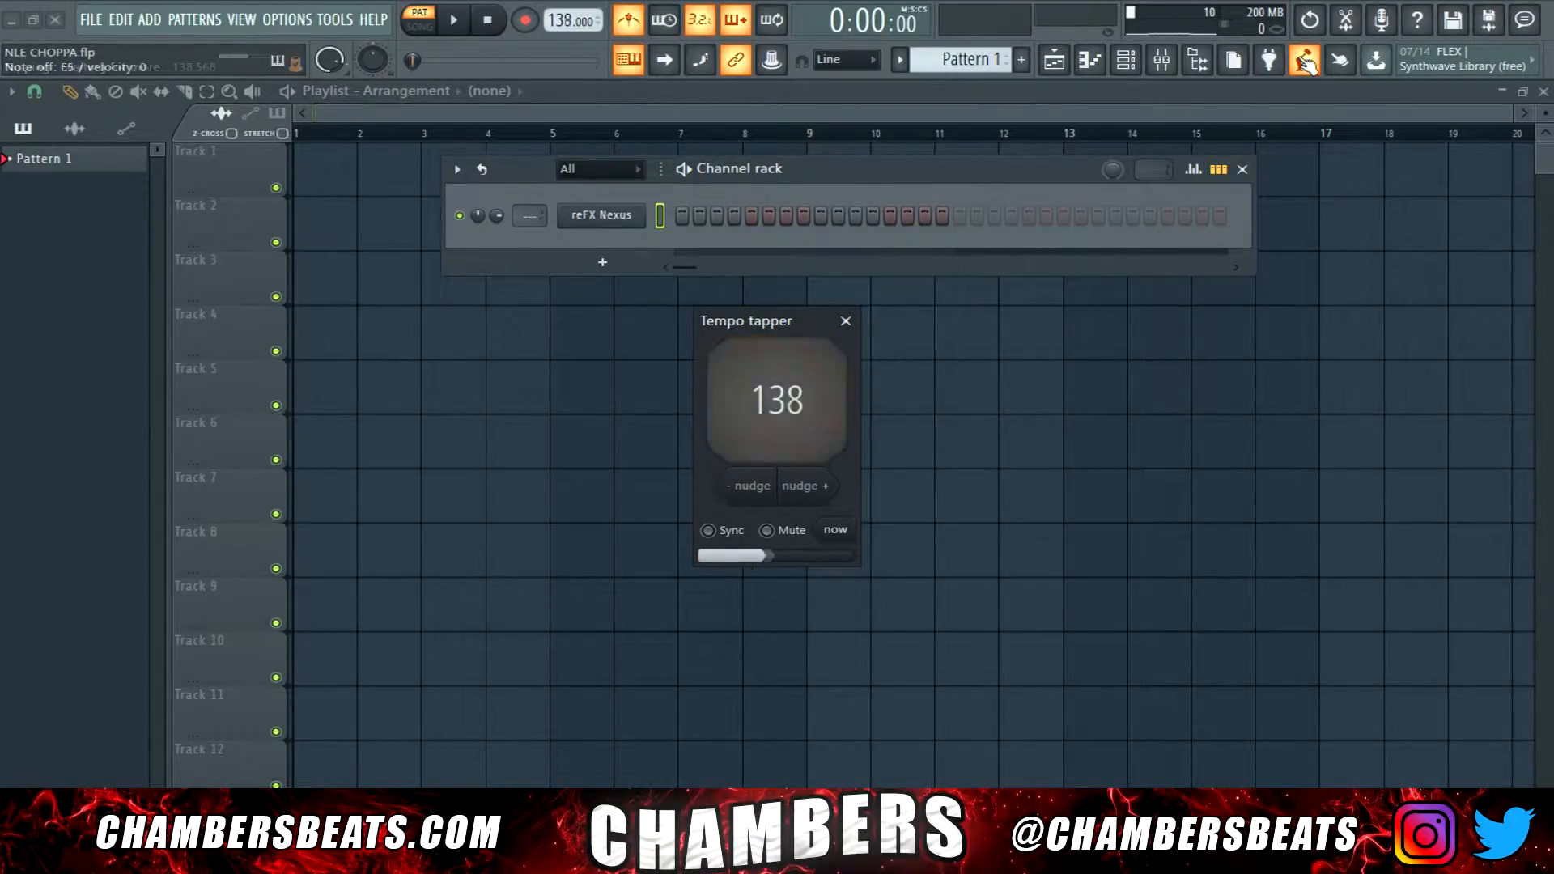
click(844, 324)
key(space)
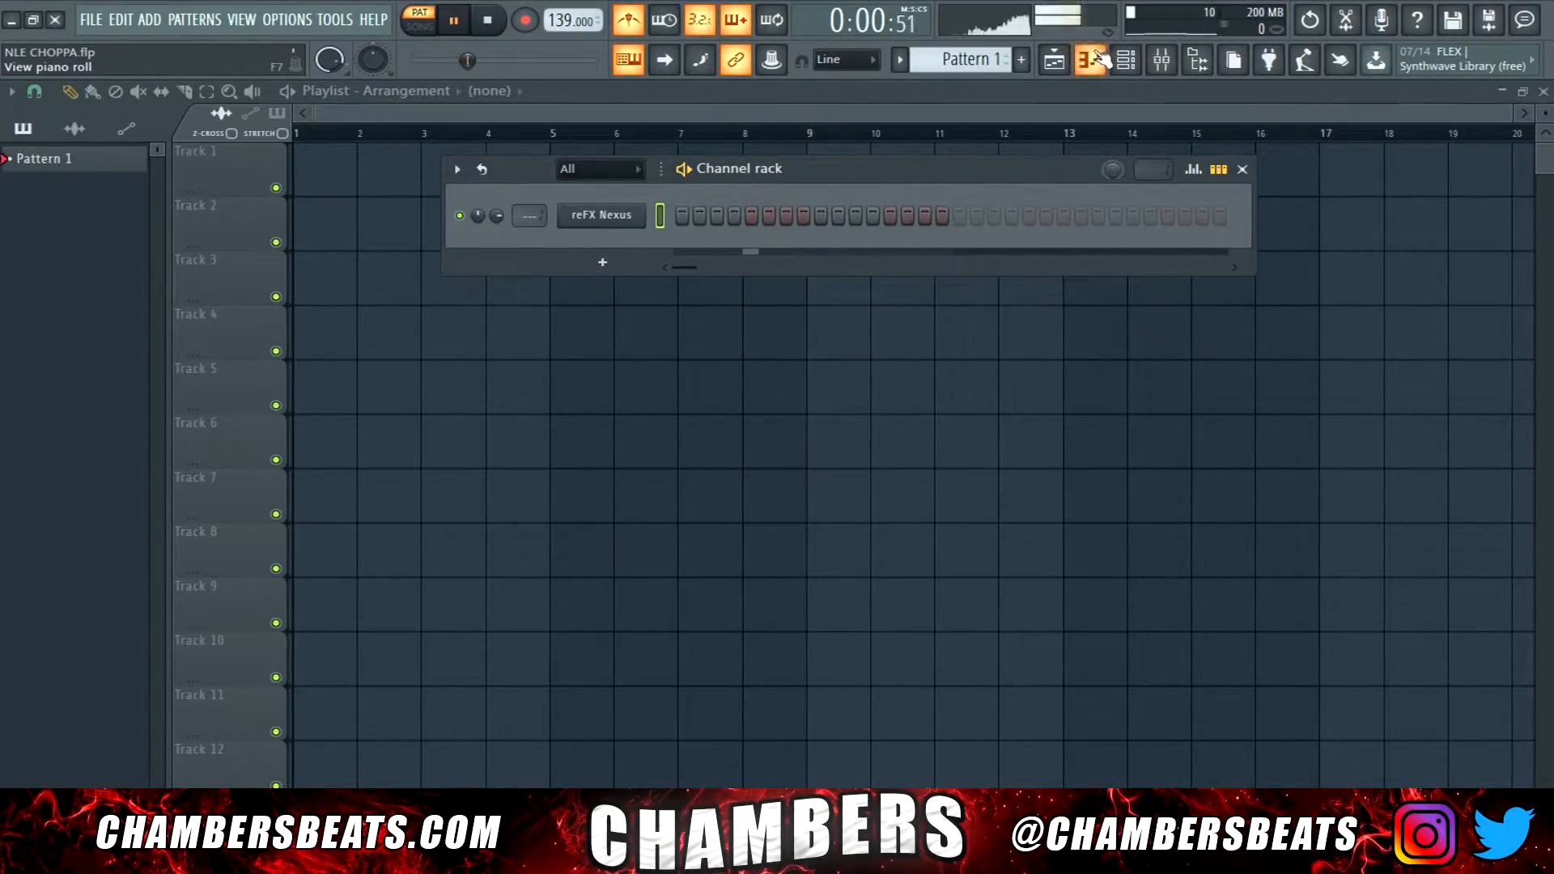
In the reFX Nexus piano roll, place an eighth-long note at the start of bar 1 and lower it an octave to A#4.
click(1090, 59)
key(space)
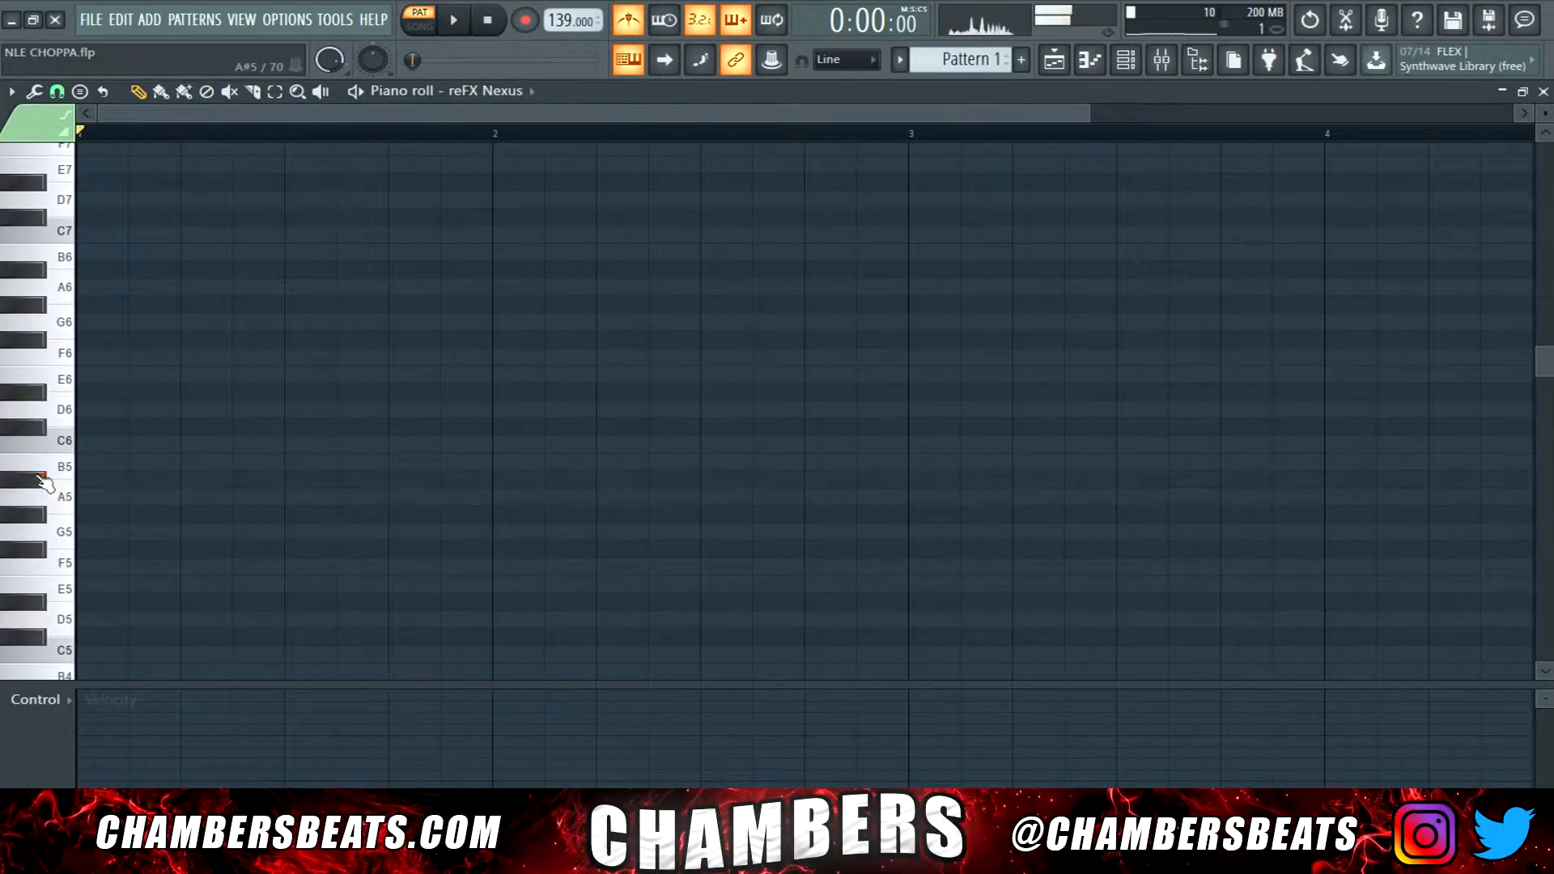
click(96, 479)
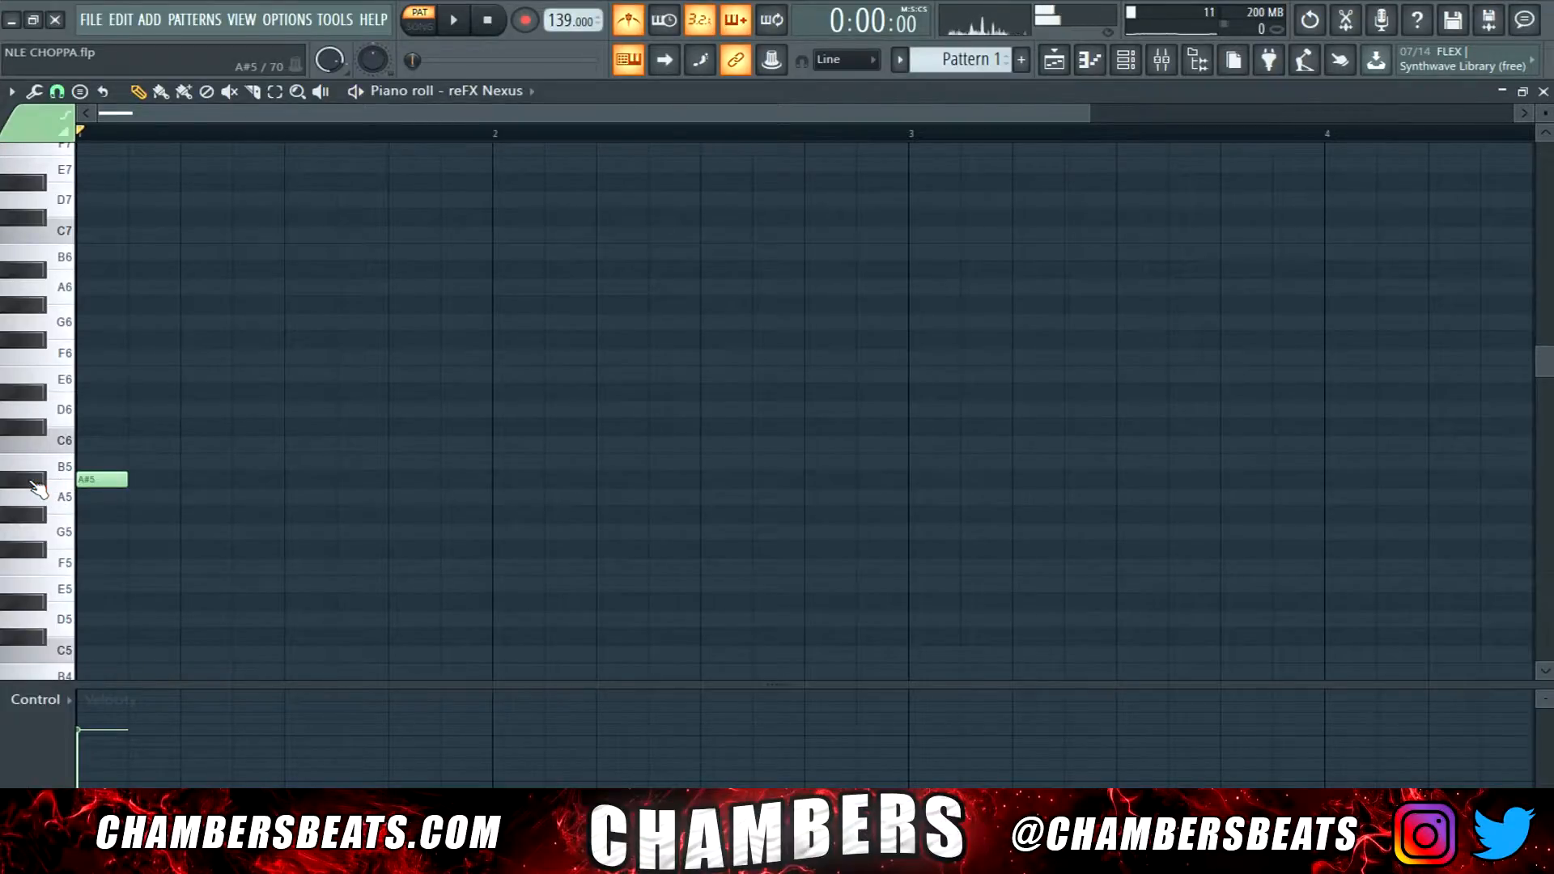
key(space)
key(space)
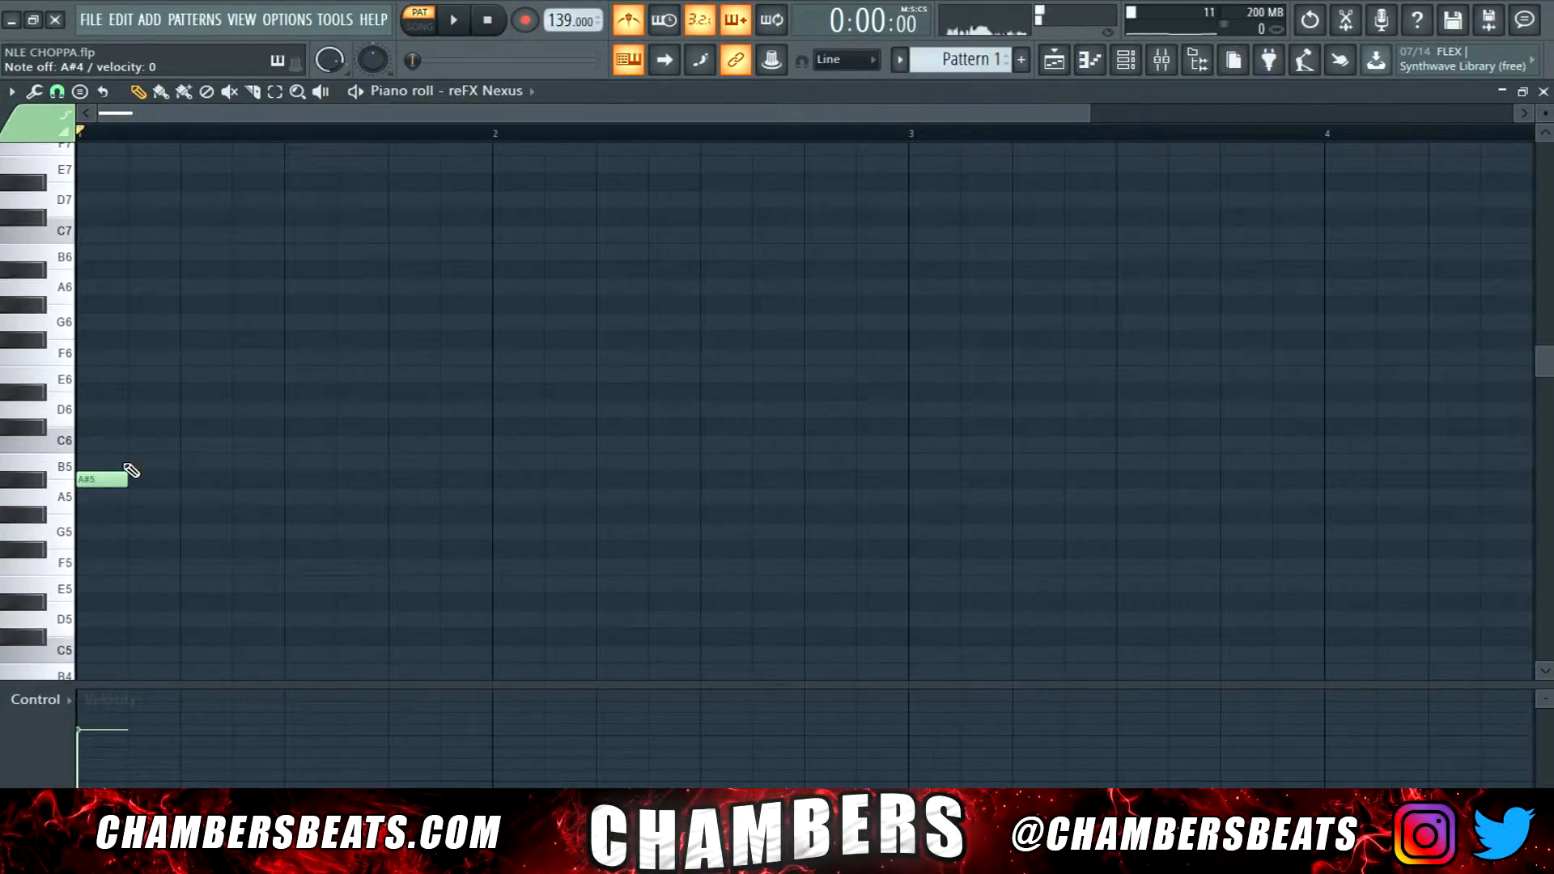
key(ctrl+Down)
key(space)
key(space)
scroll(121, 466, down, 2)
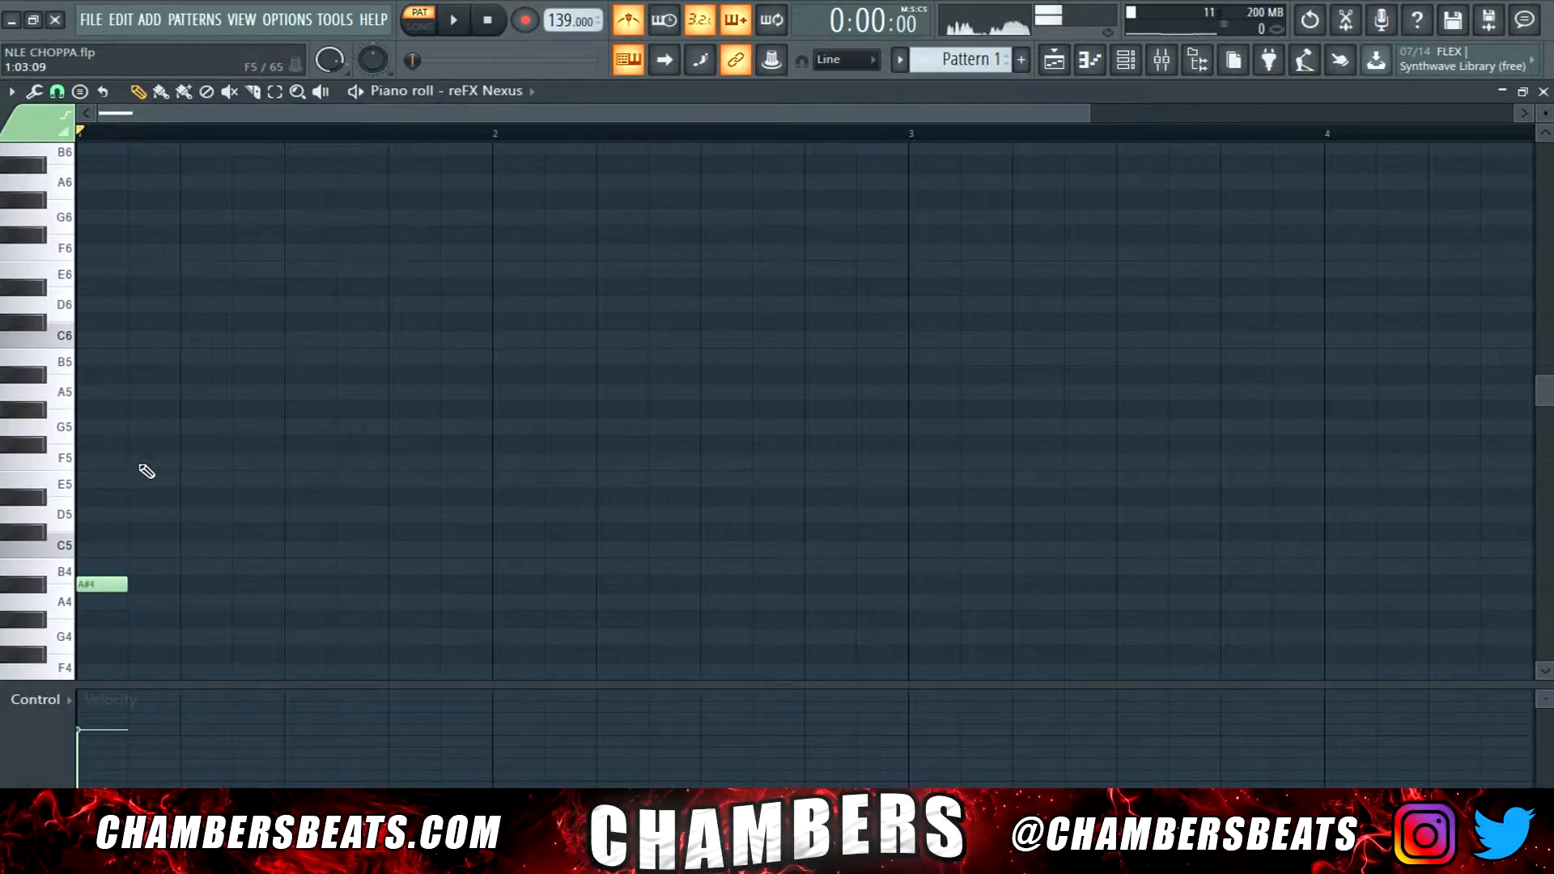
Add B6, A#6 and D#6 notes on the third, fourth and fifth eighths of bar 1.
key(ctrl+a)
drag(97, 588, 252, 588)
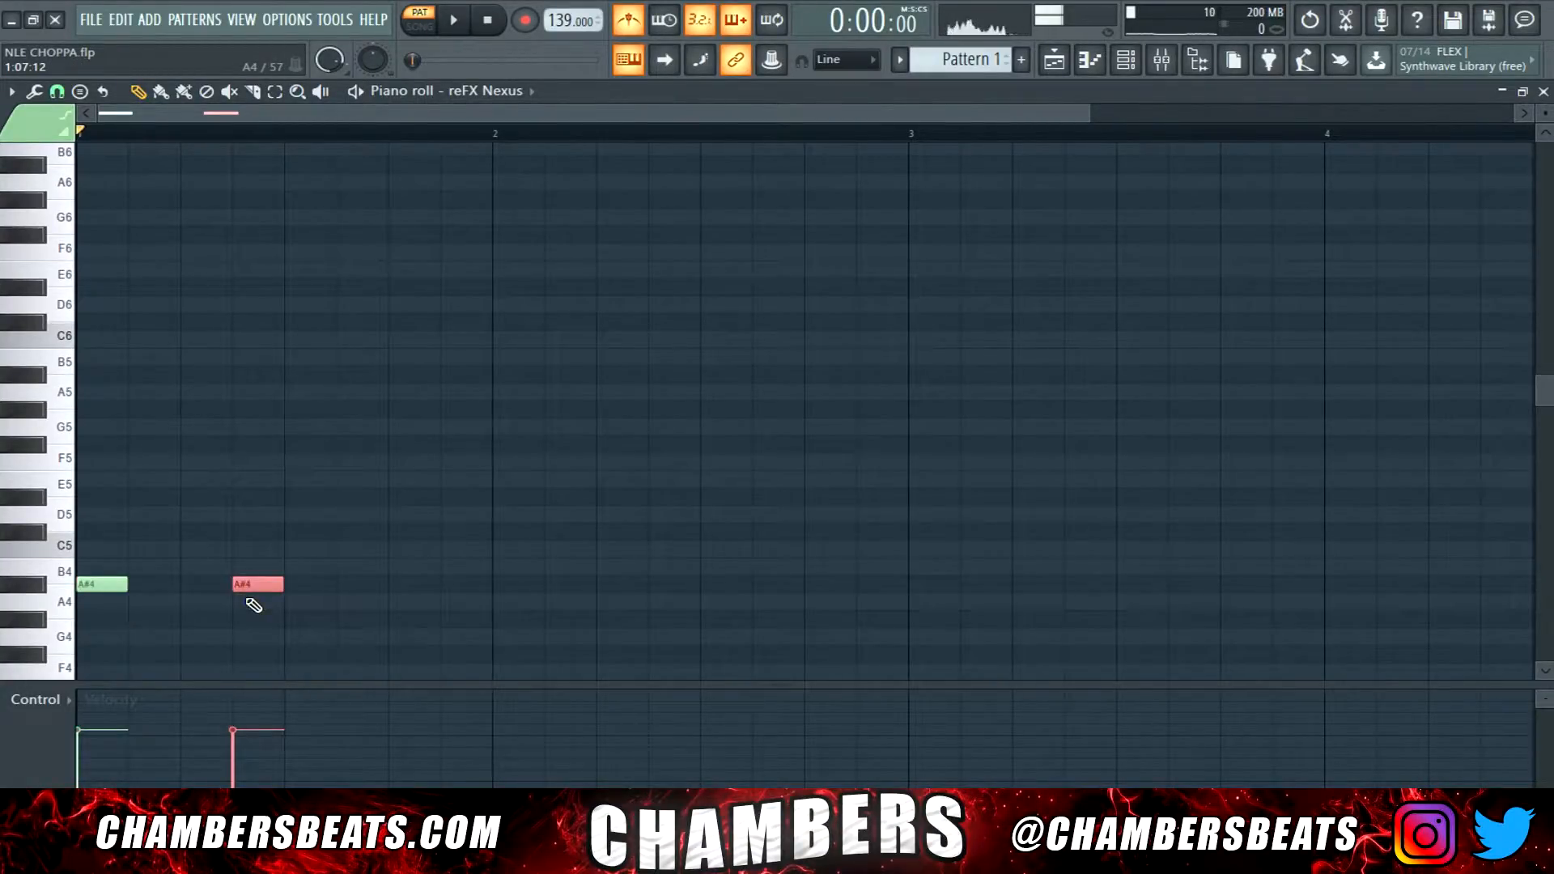
key(ctrl+Up)
key(space)
key(shift+Left)
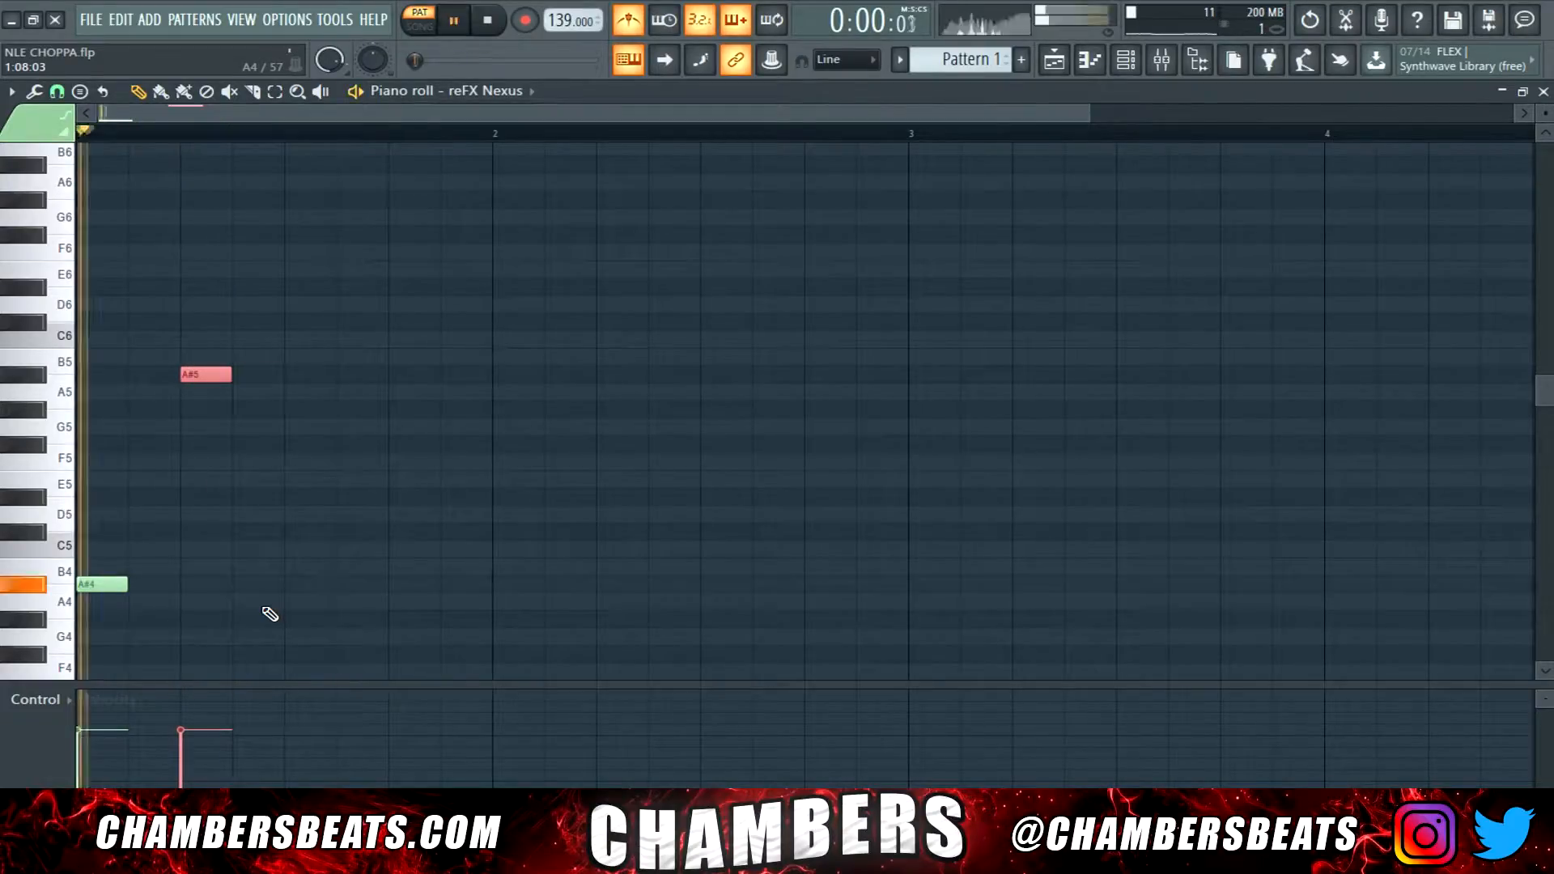
key(space)
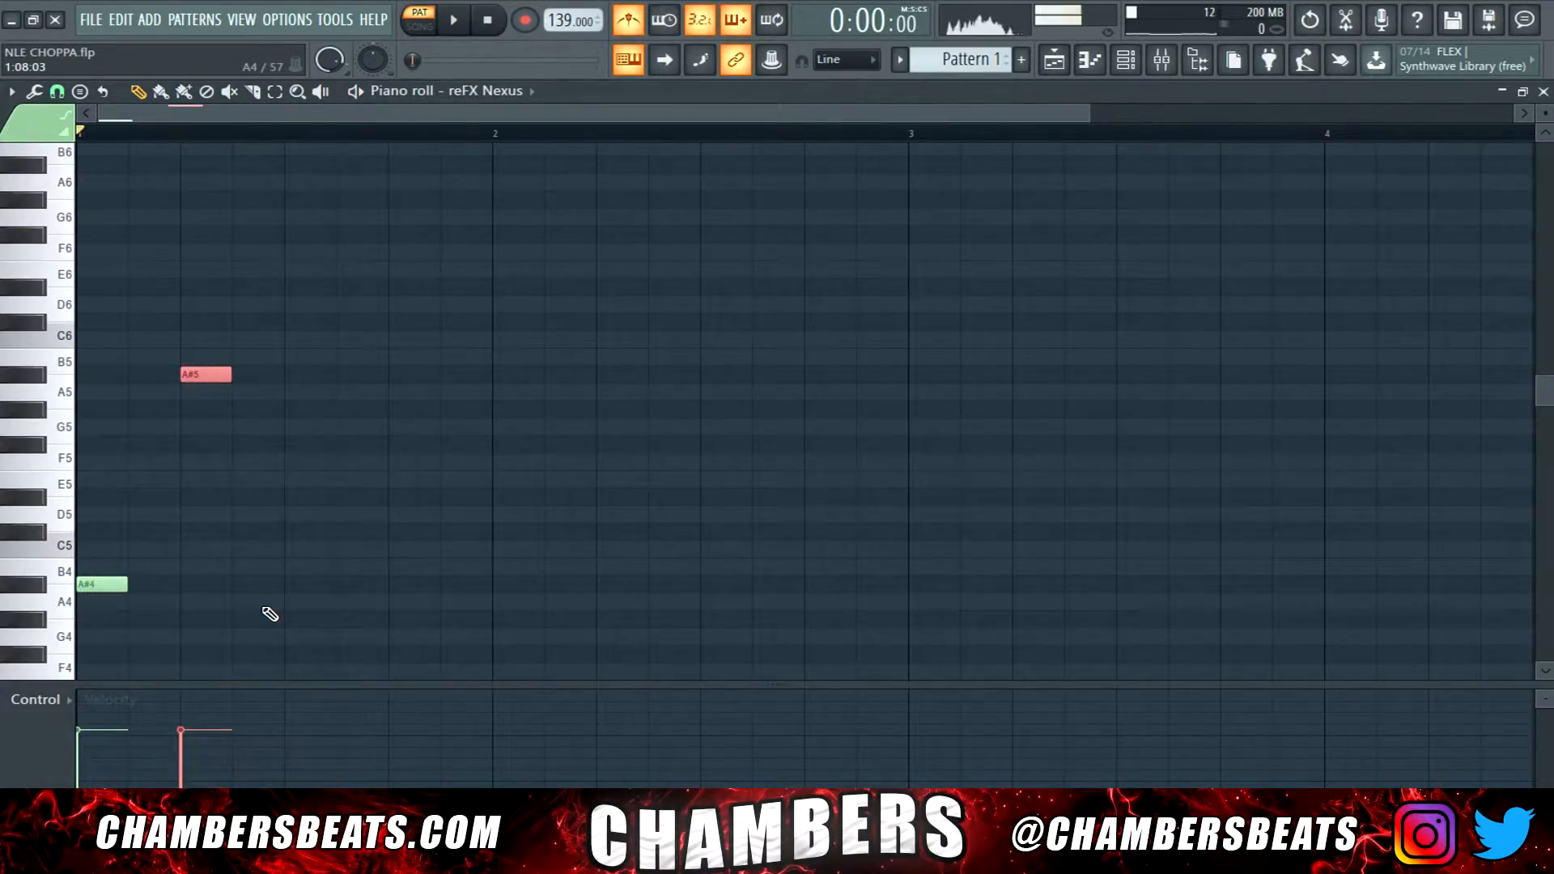
key(space)
key(space)
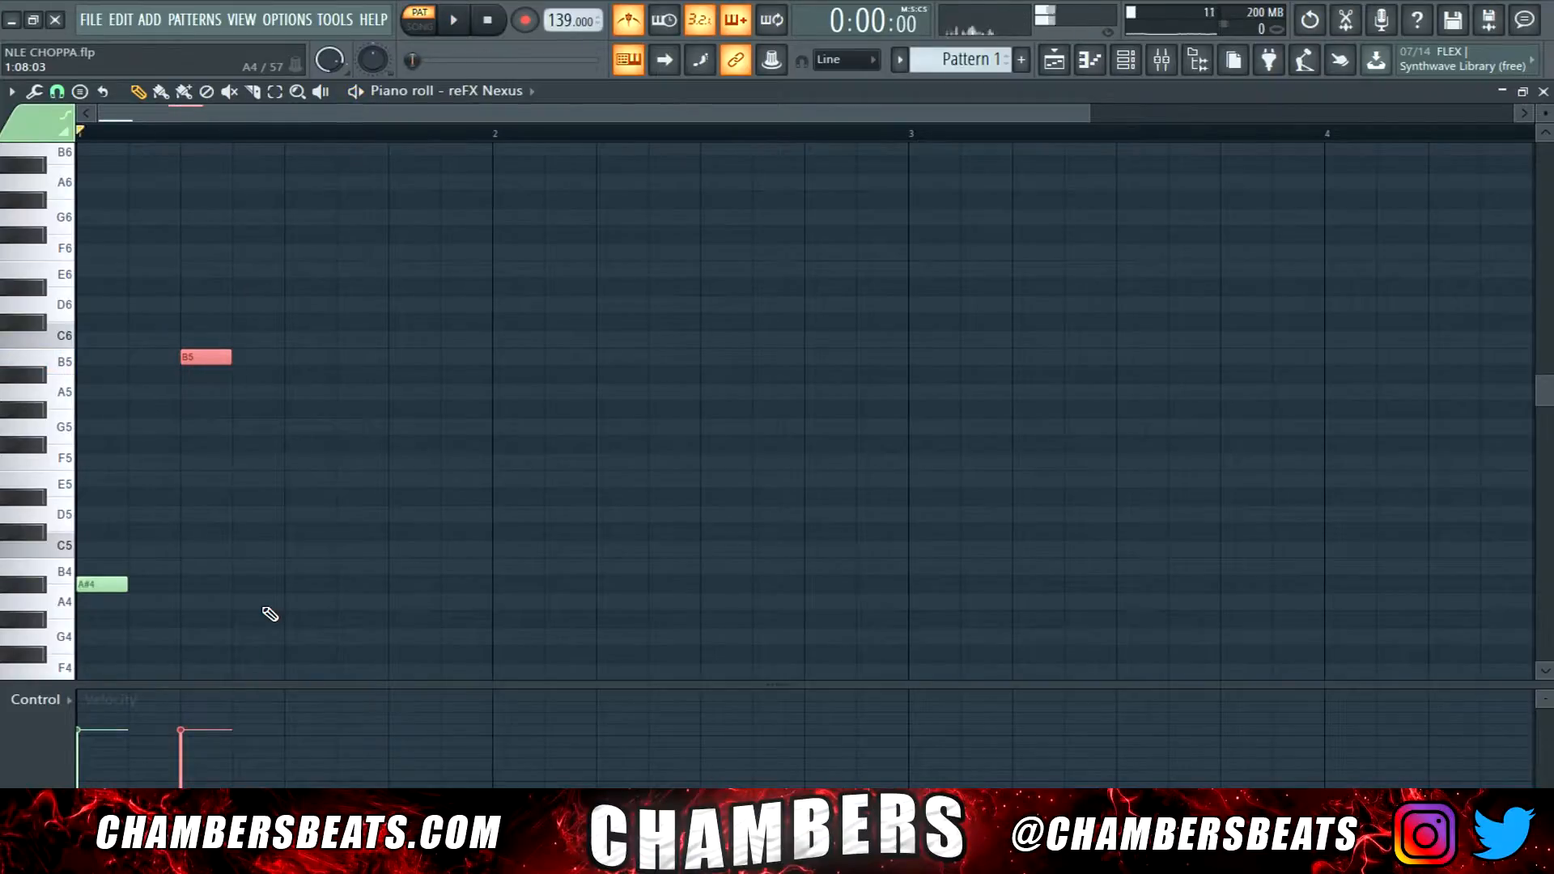
key(space)
key(space)
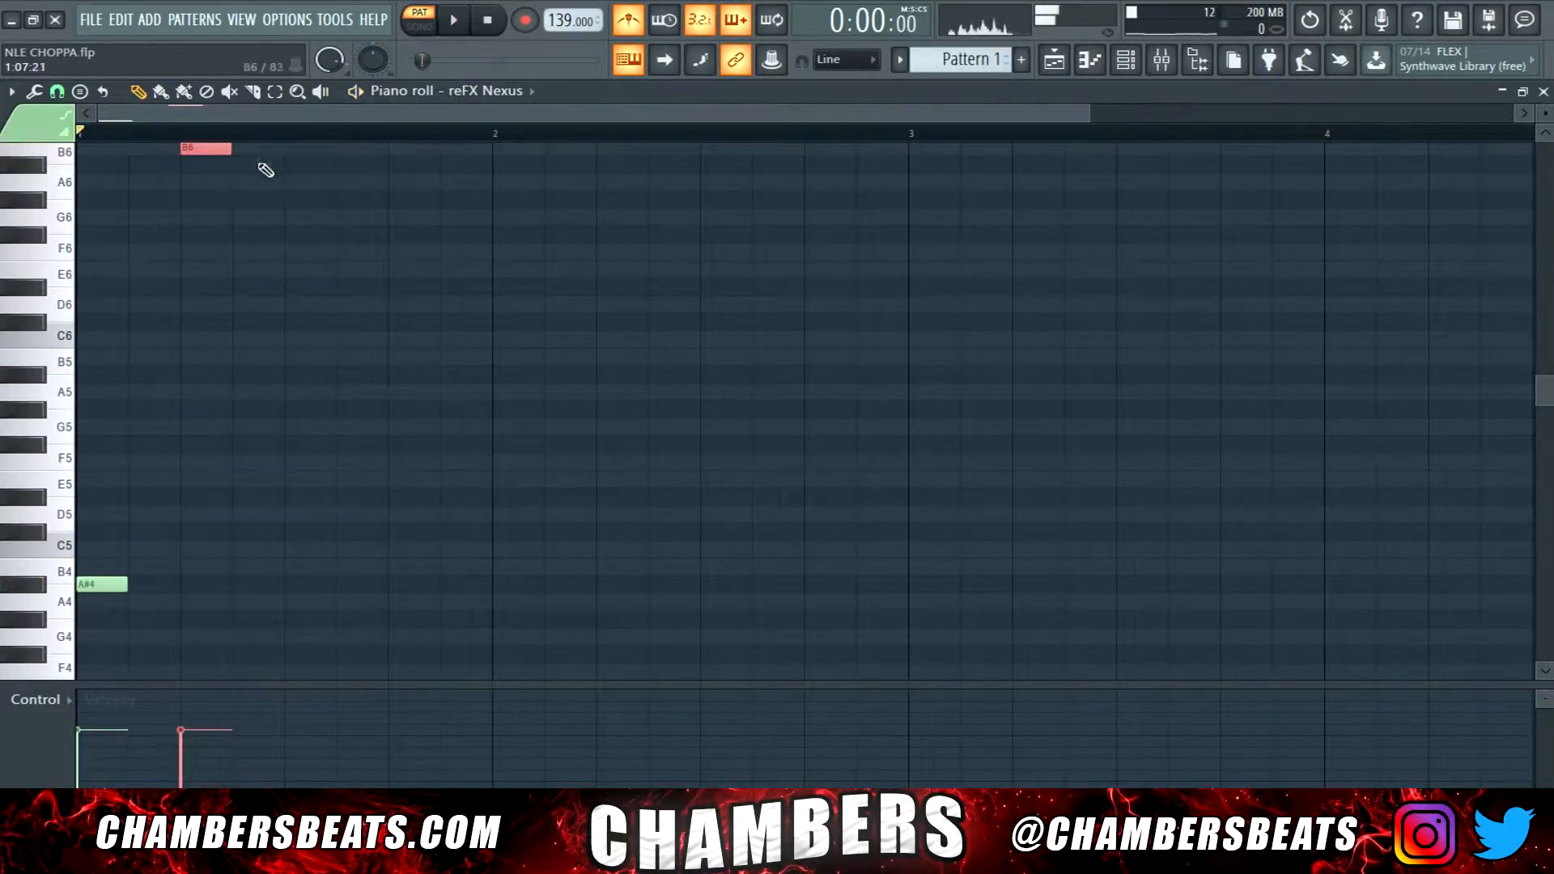
click(257, 165)
click(304, 288)
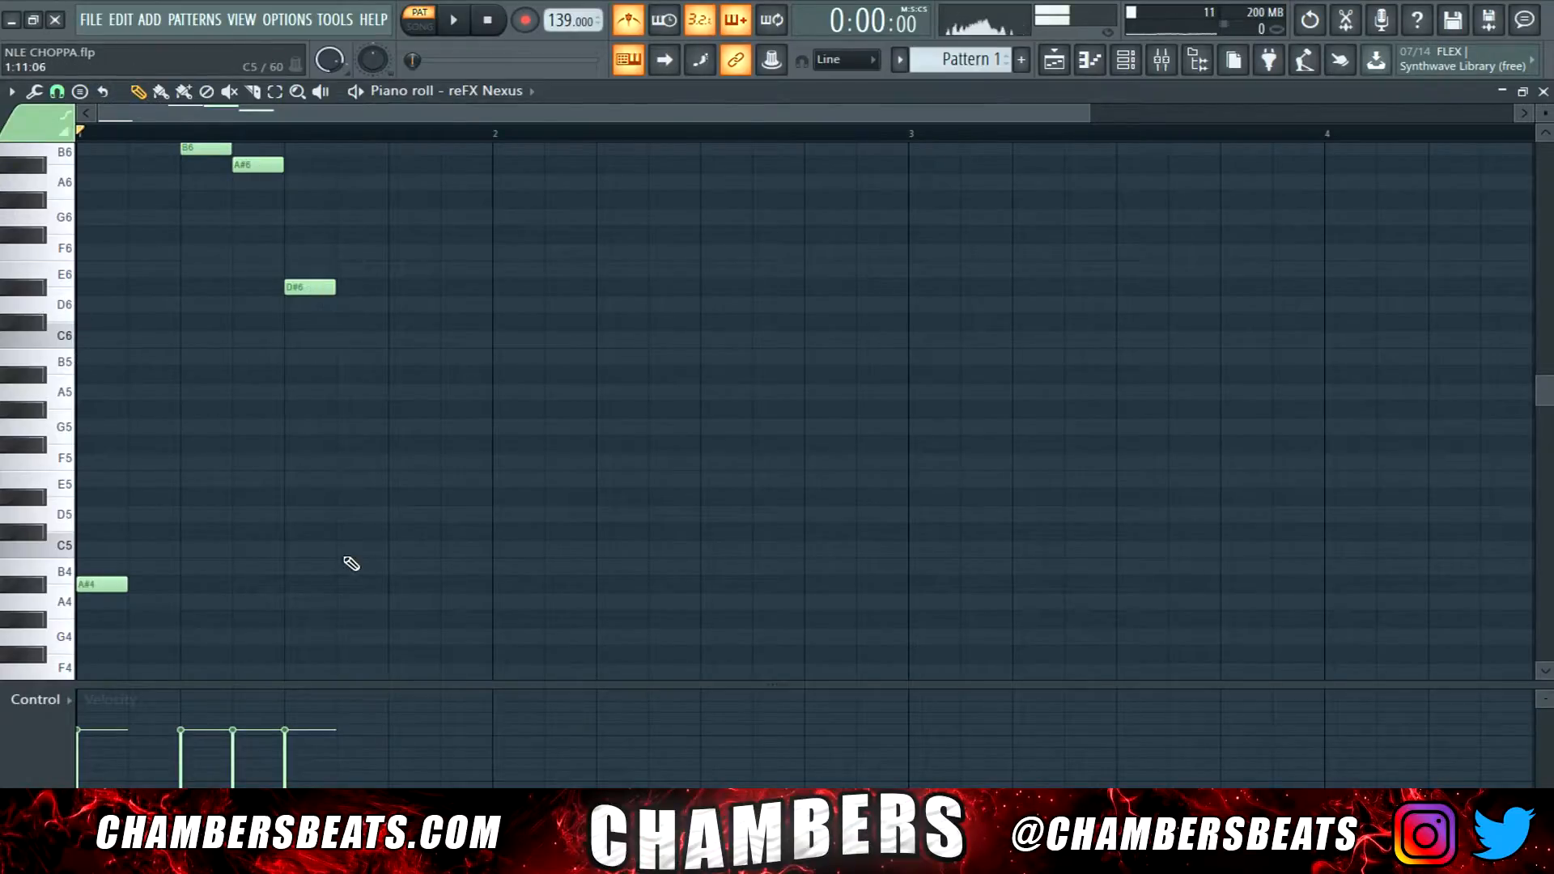
Add A#4, A#5 and B5 on consecutive eighths from the middle of bar 2, extending the B5 to the end of the bar.
click(495, 584)
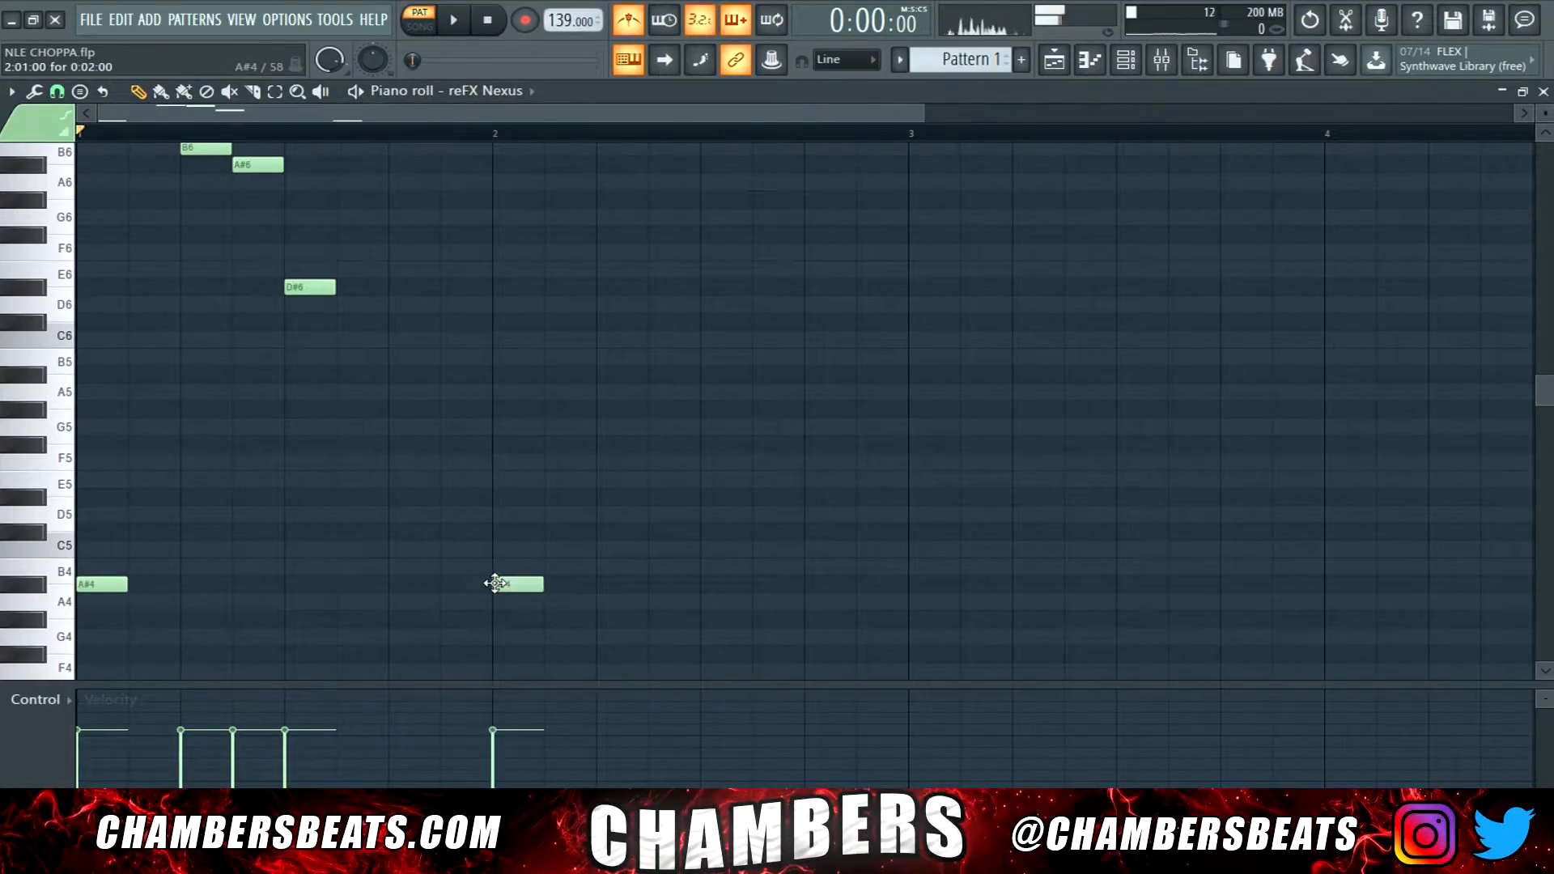
click(549, 374)
click(604, 361)
key(space)
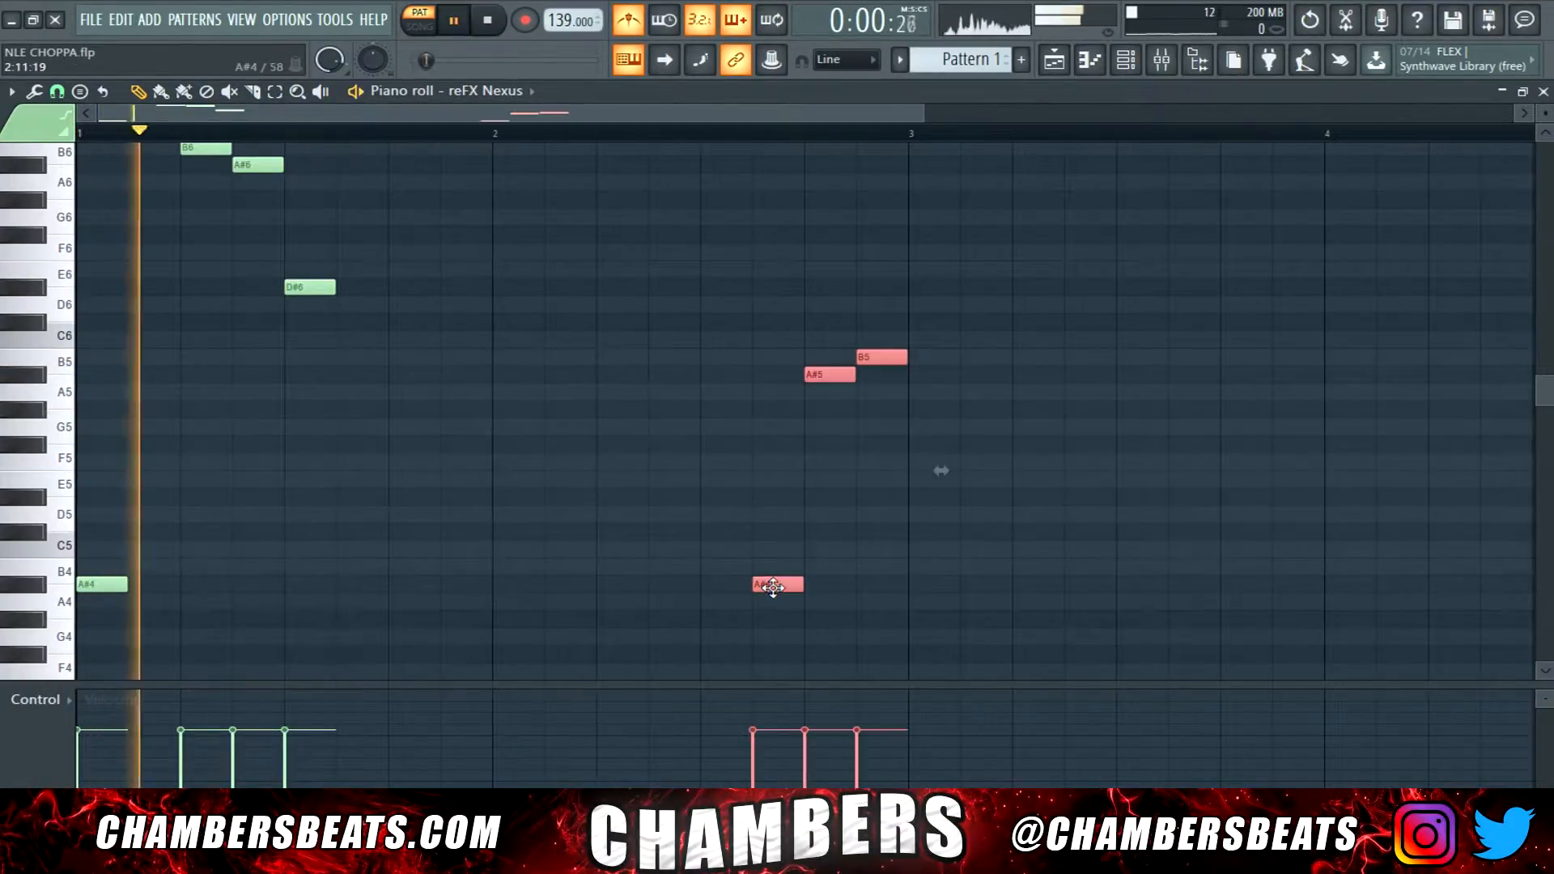
drag(770, 589, 740, 586)
ctrl+click(881, 380)
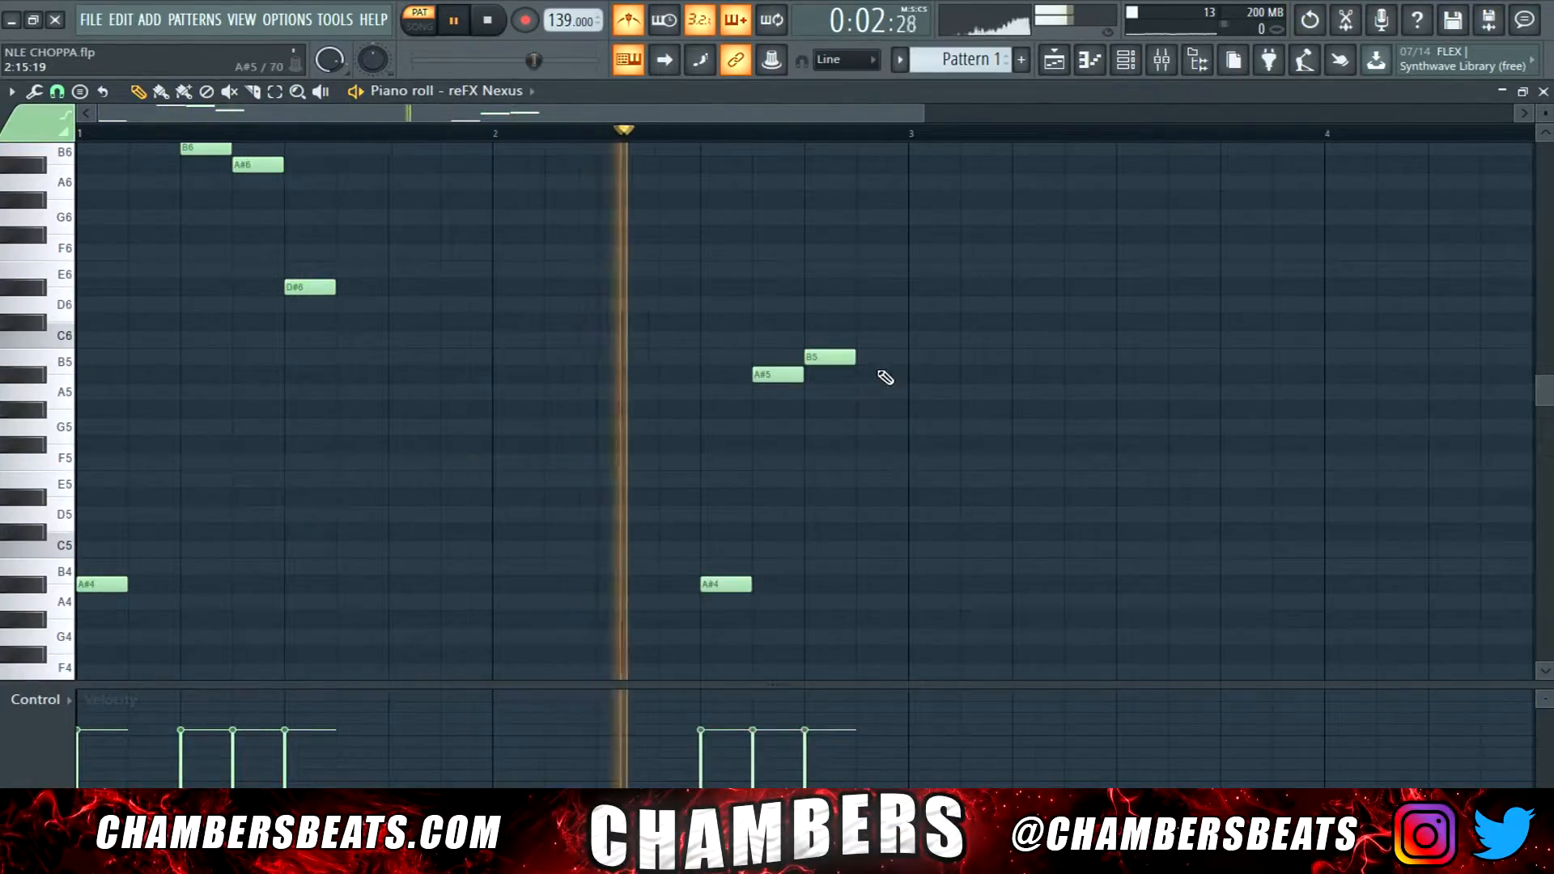
drag(853, 360, 885, 385)
Lengthen the first A#4 and the D#6 to two eighths each, and duplicate the two-bar melody into bars 3 and 4.
scroll(871, 405, down, 2)
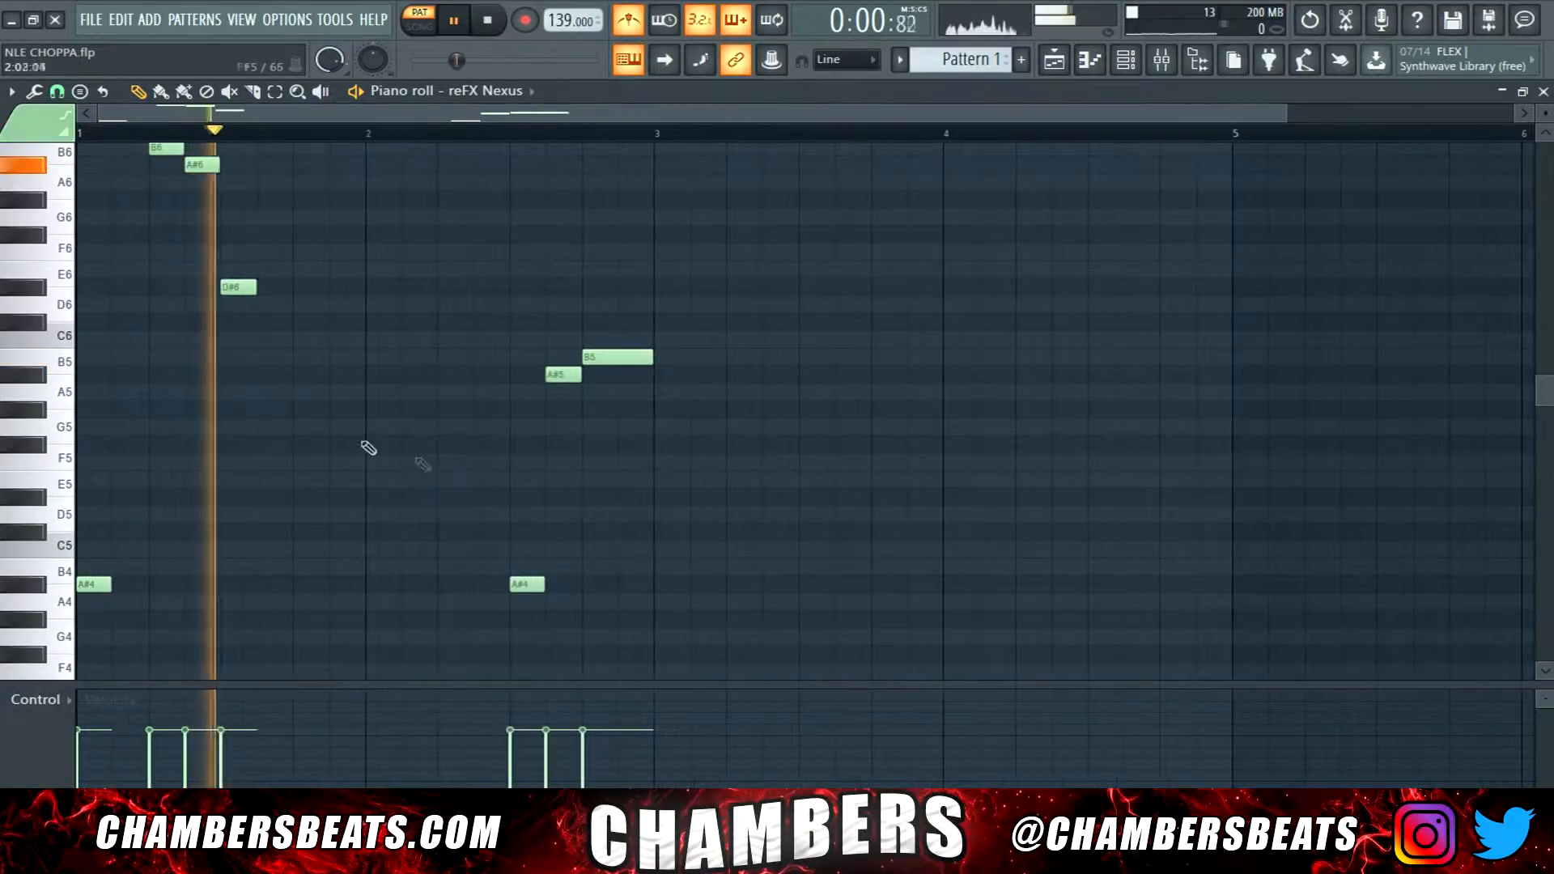
key(space)
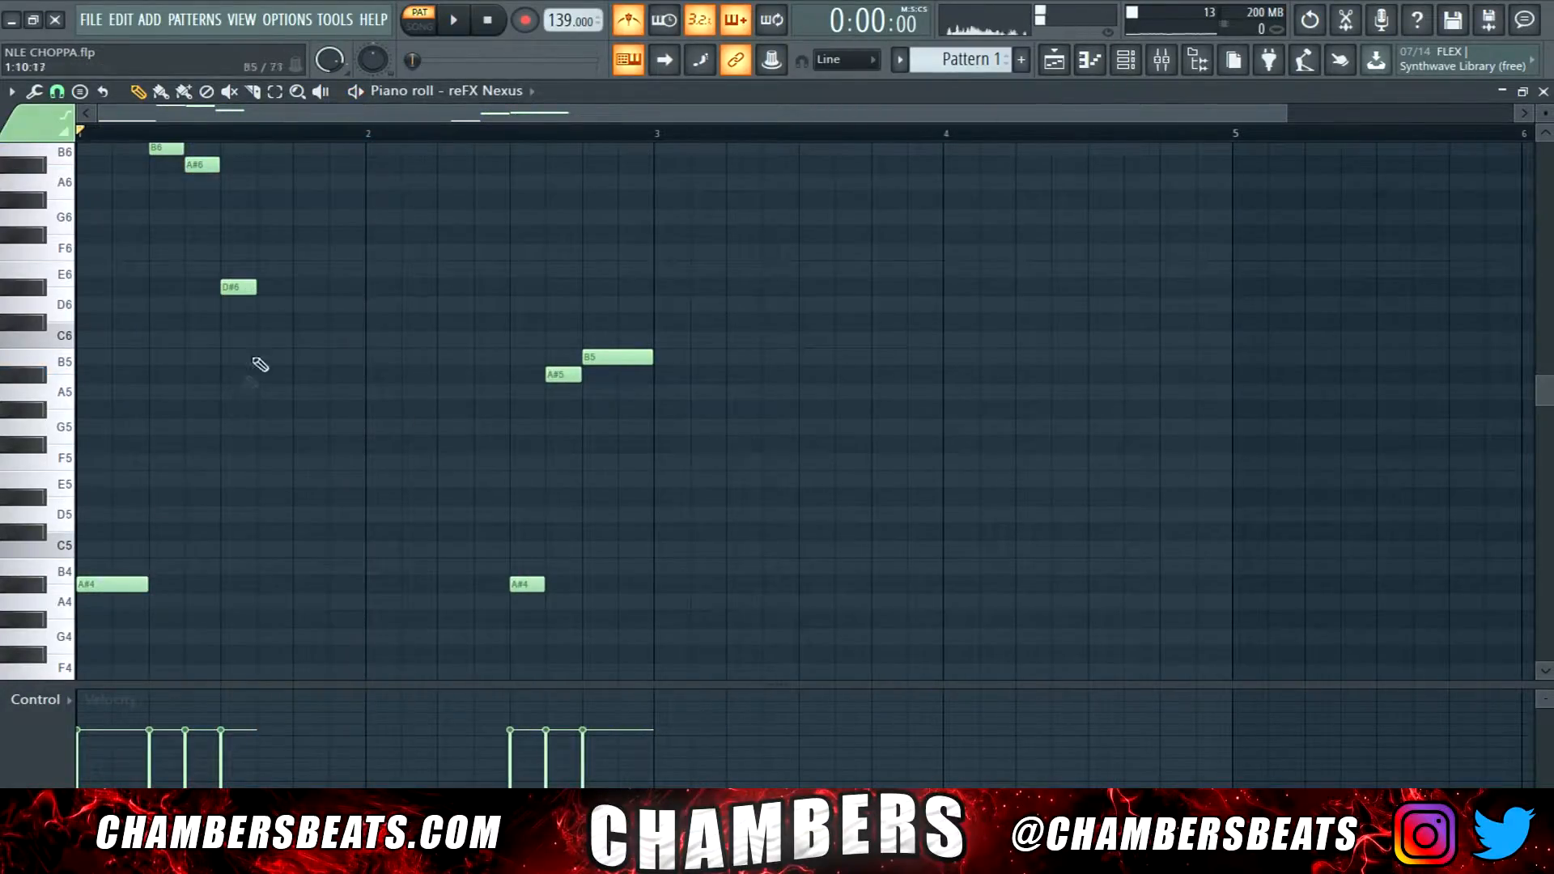
drag(257, 288, 292, 288)
key(ctrl+b)
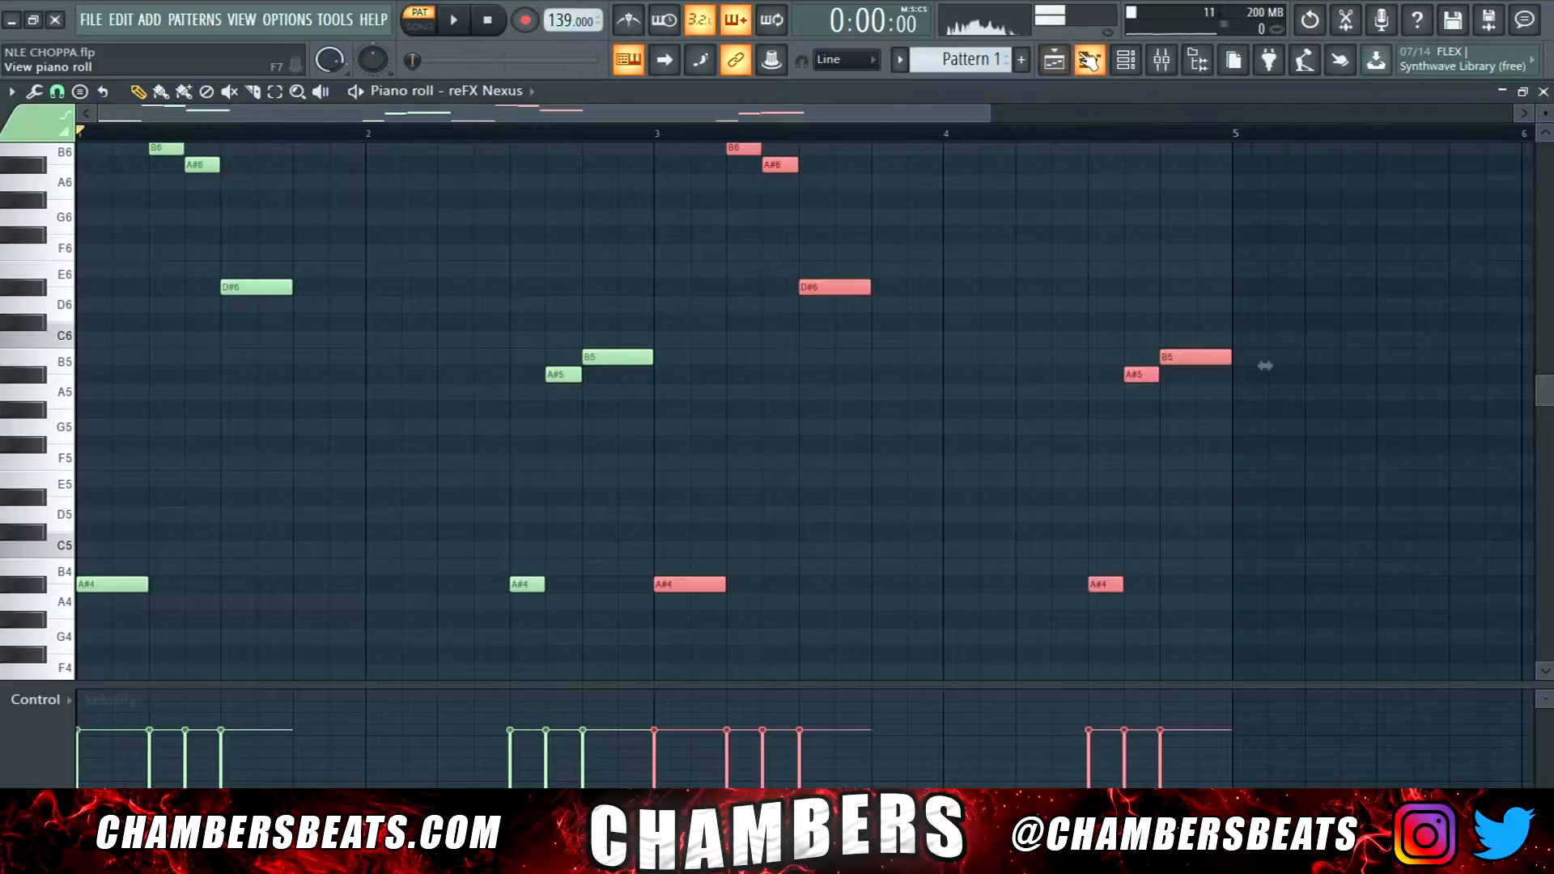
Load the PN Nexus Grandpiano preset in reFX Nexus and lower its reverb mix.
click(1083, 65)
click(1125, 59)
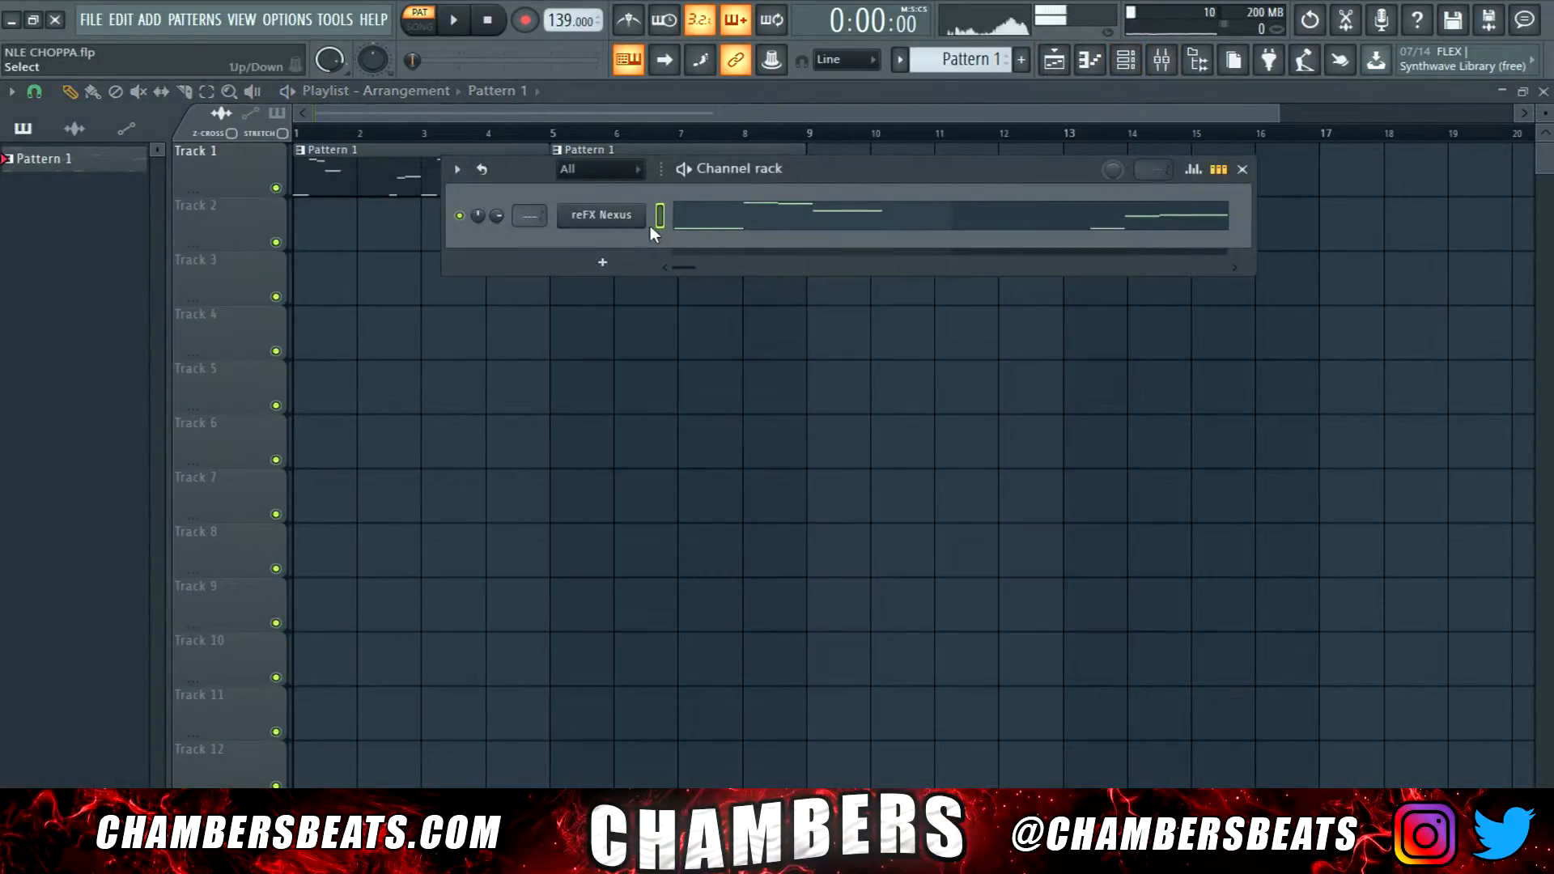
click(632, 216)
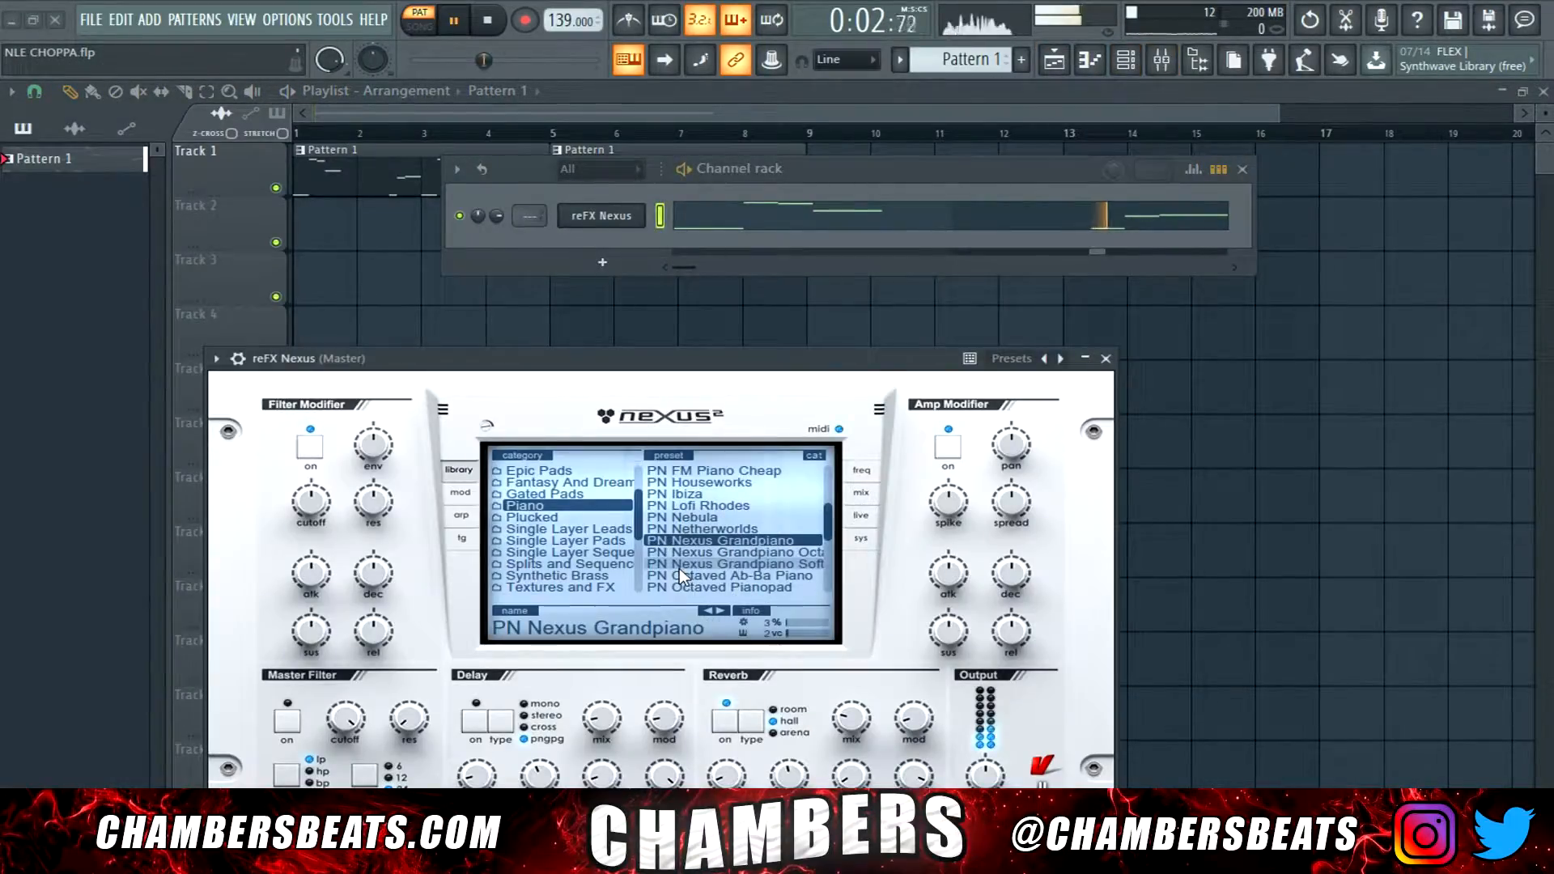
key(space)
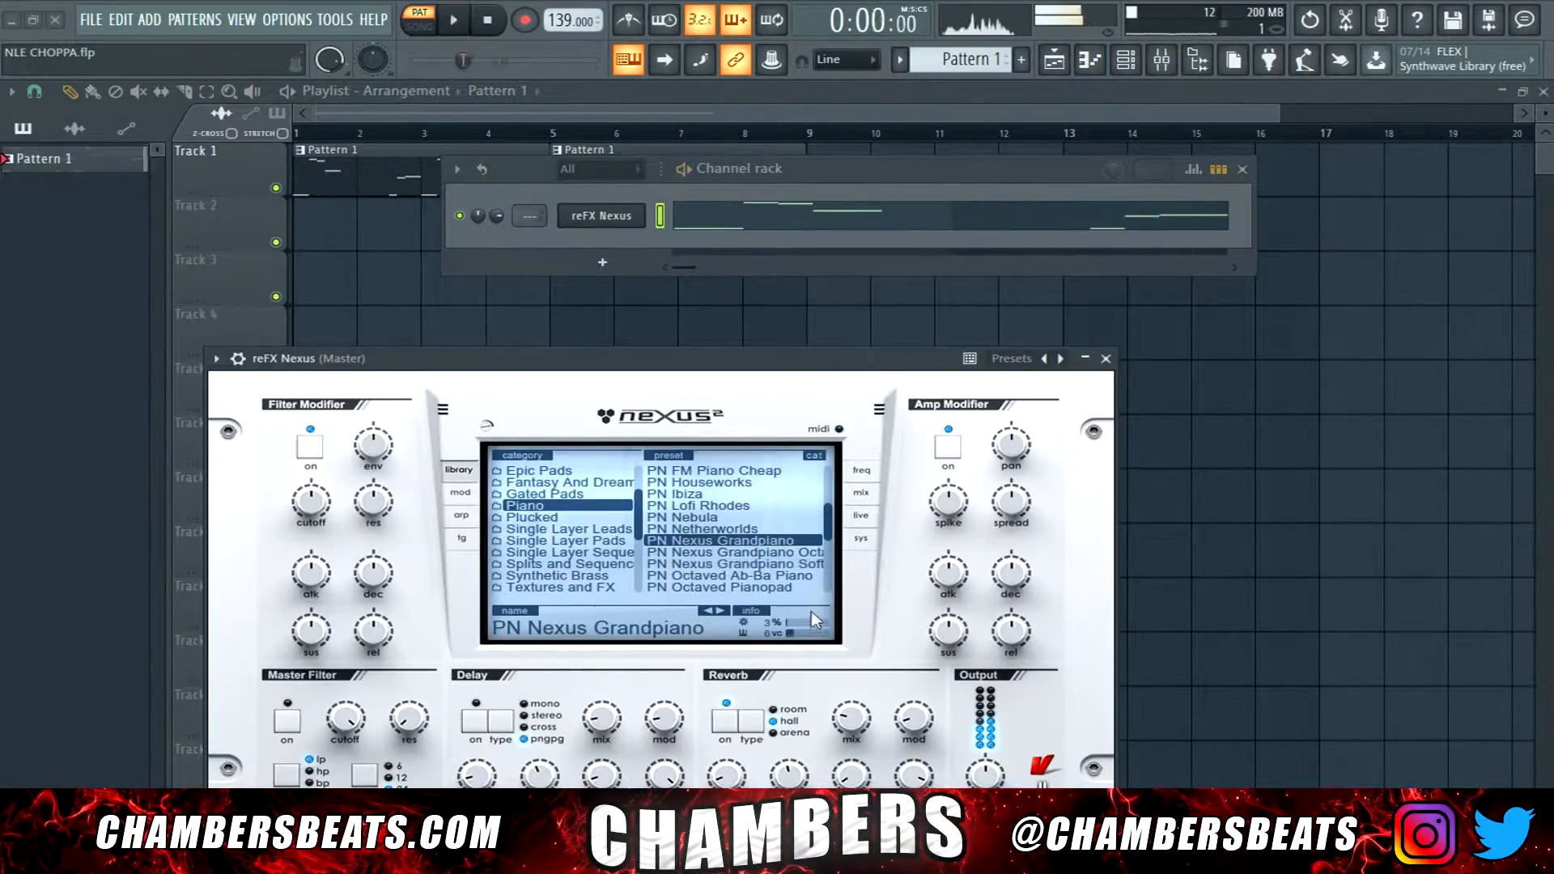
mouse_move(858, 718)
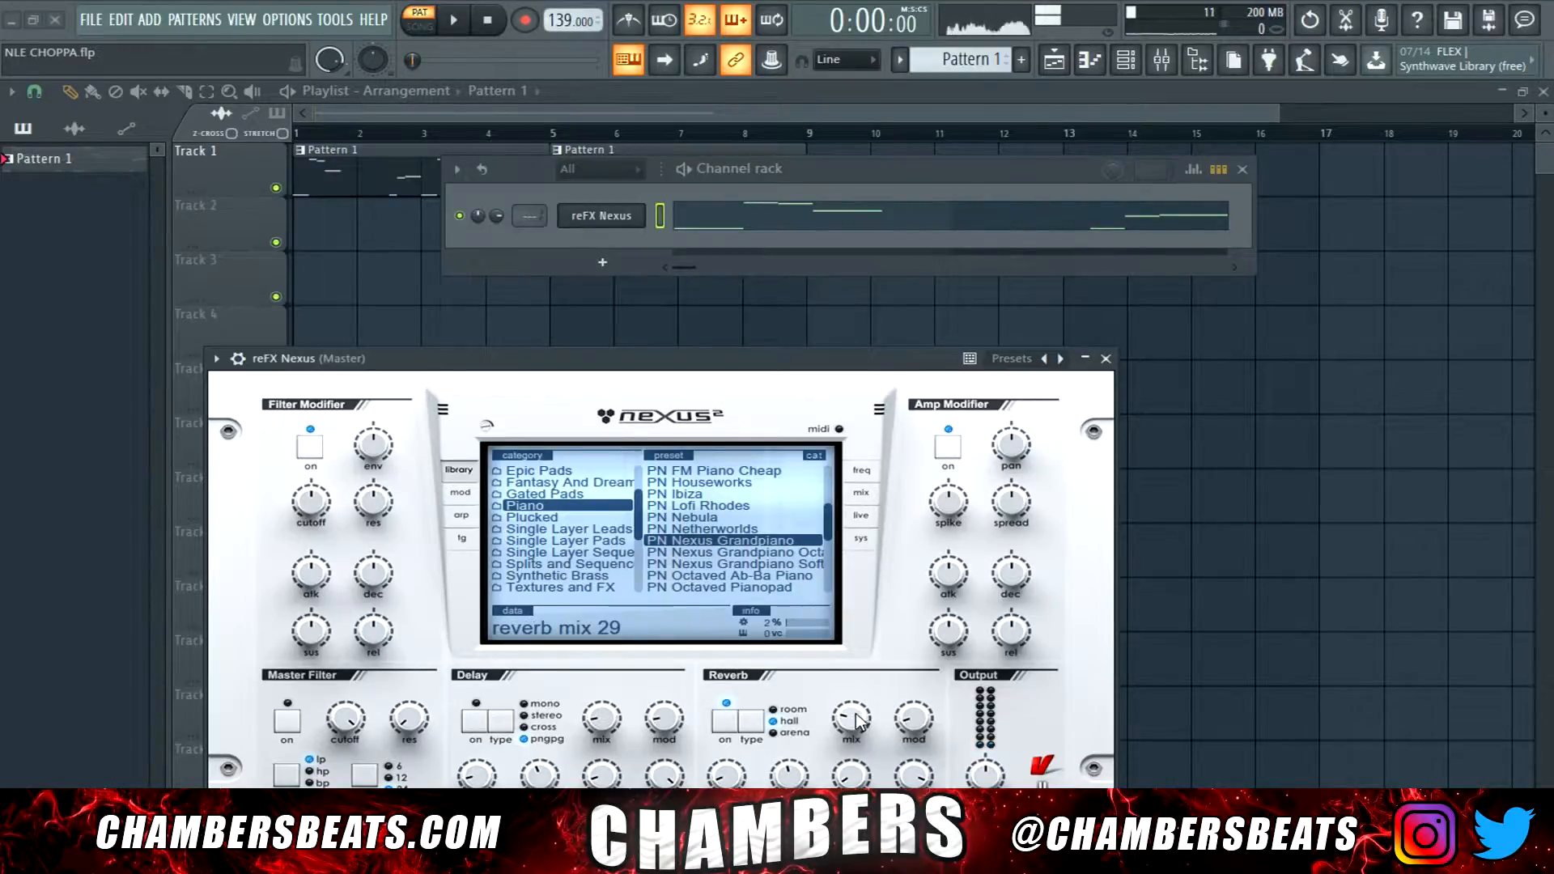
key(space)
mouse_move(844, 733)
mouse_down()
mouse_move(848, 766)
mouse_move(838, 749)
mouse_up()
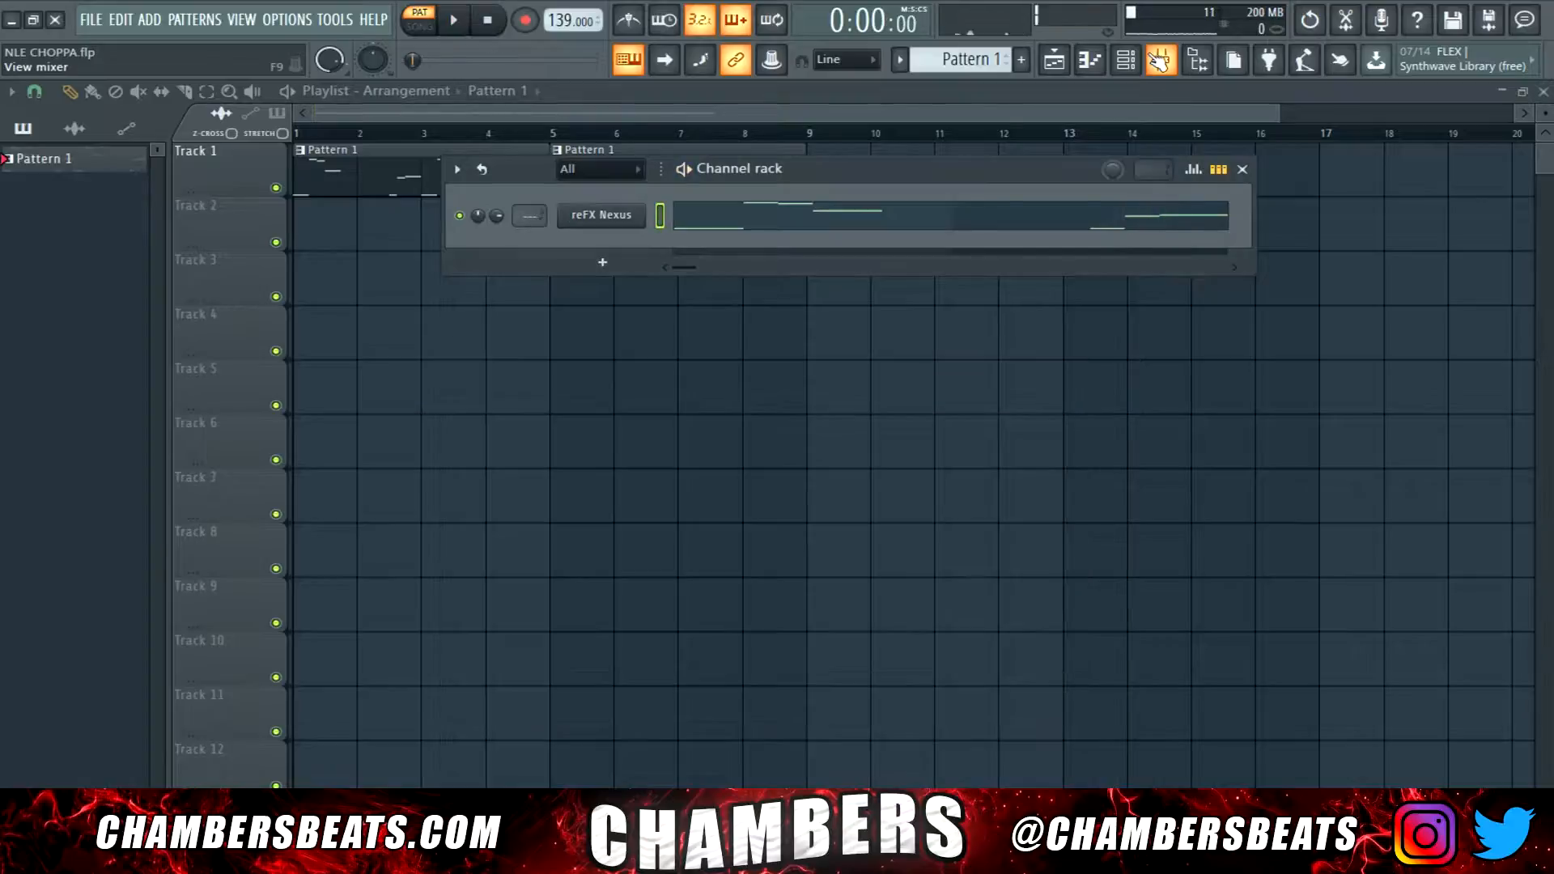
Assign reFX Nexus to mixer insert 7 and load Fruity Parametric EQ 2 in its first effect slot.
click(1160, 59)
right_click(118, 238)
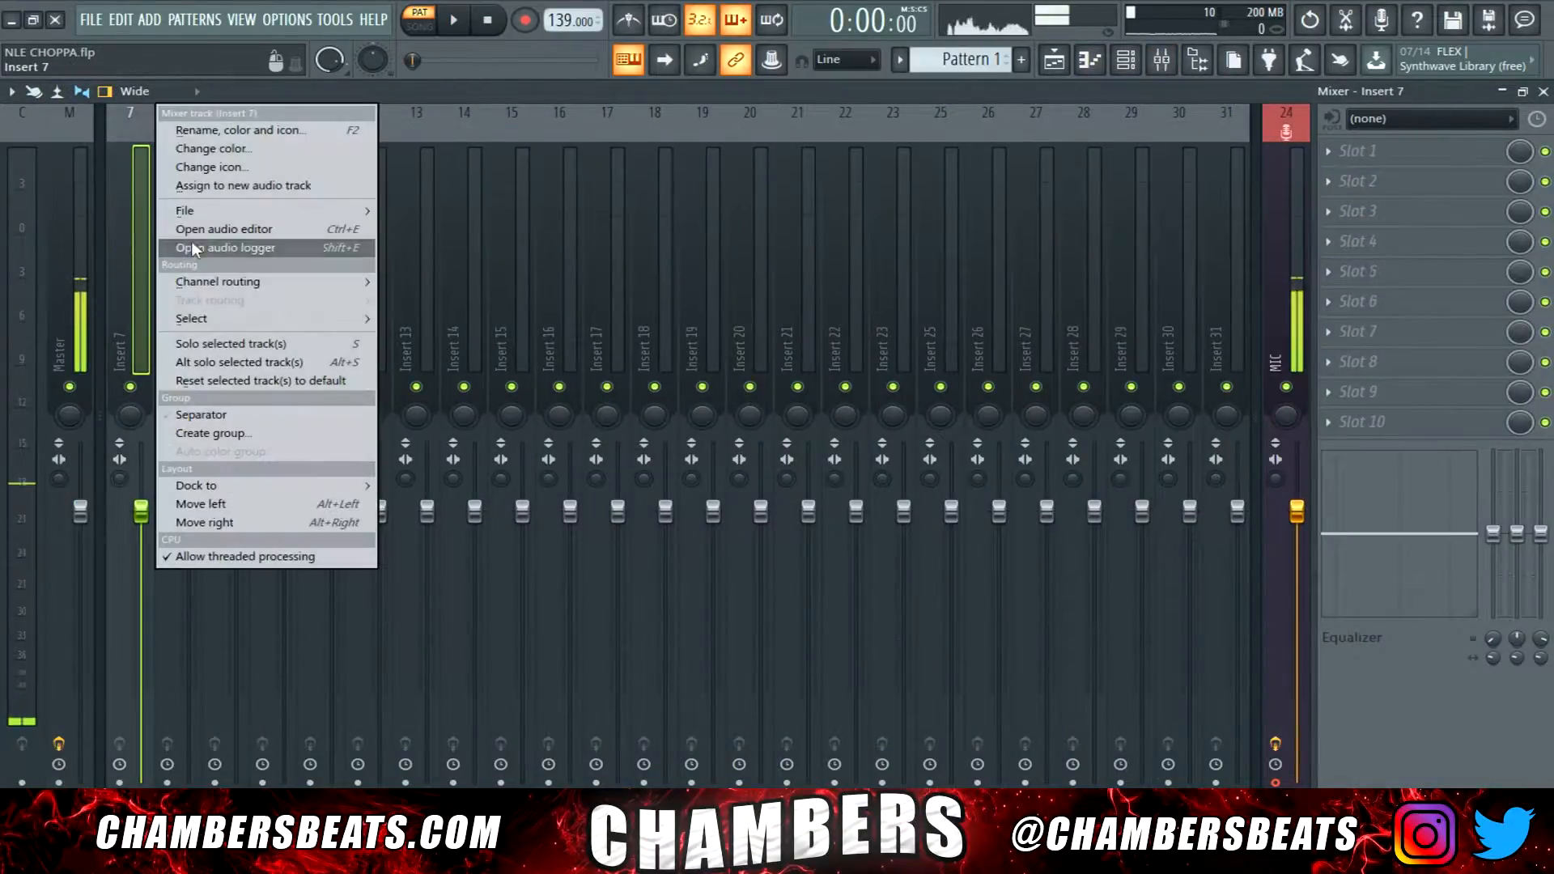
key(Escape)
click(1420, 160)
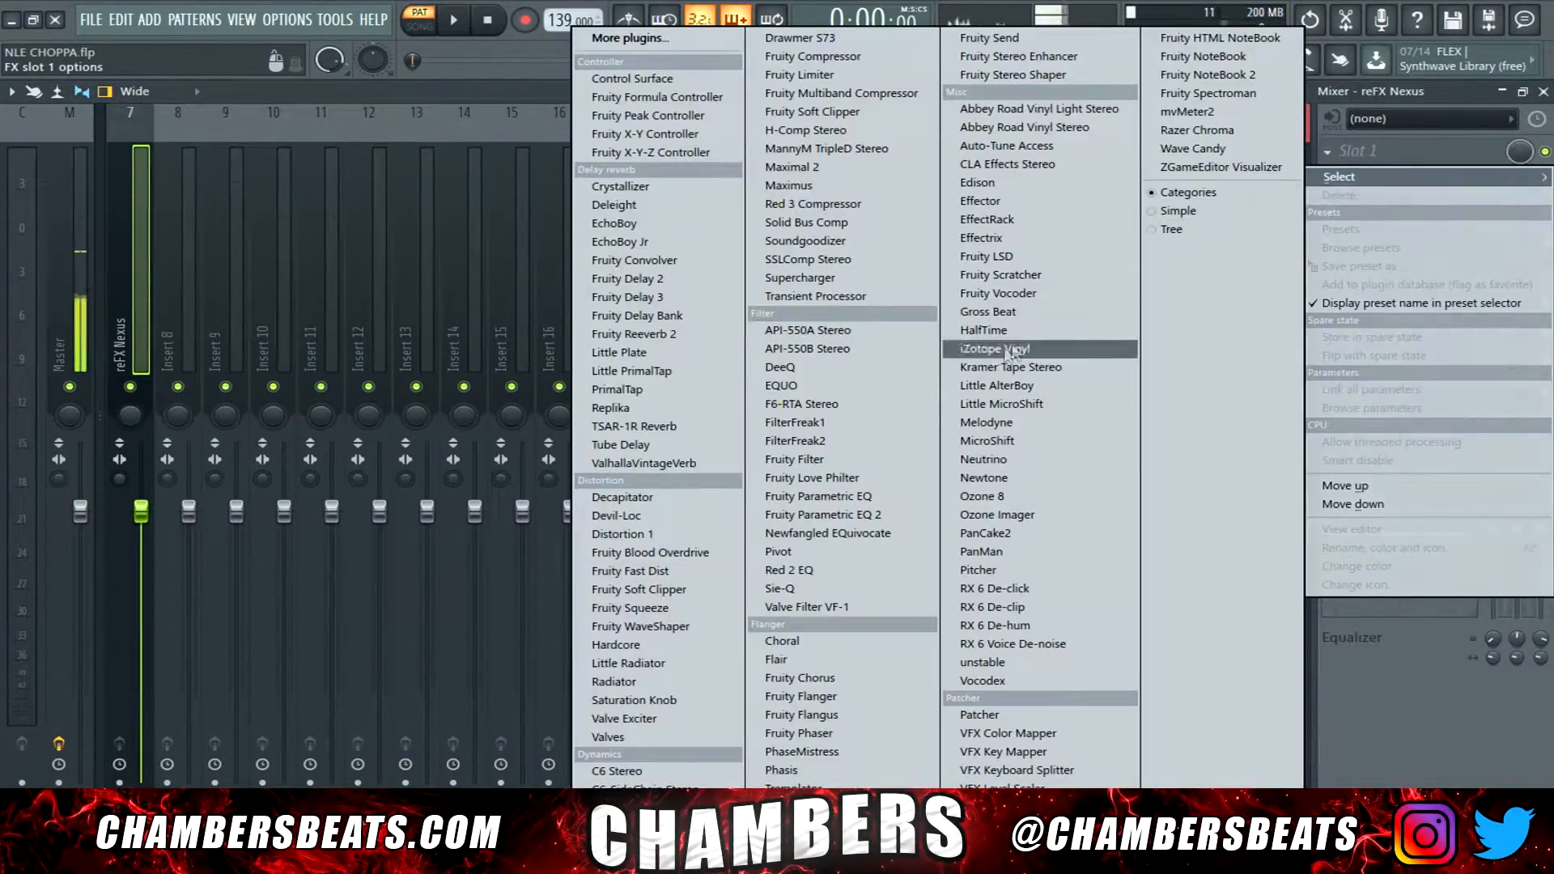
click(851, 516)
Turn band 1 of the parametric EQ into a steep bass cut, and lower the insert's low equalizer band to -18.0.
right_click(242, 478)
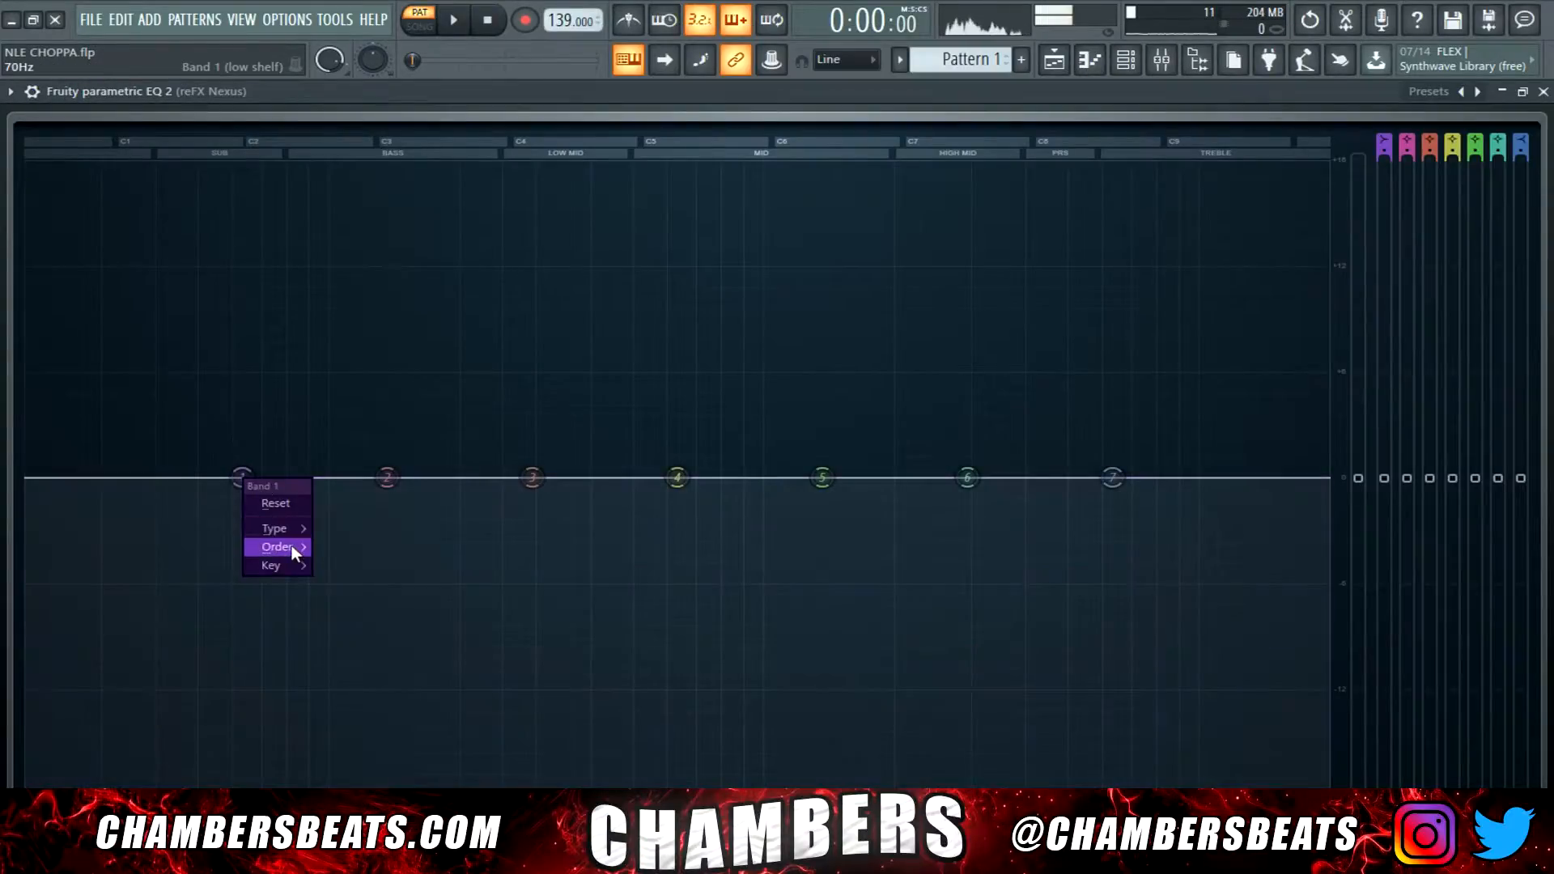
mouse_move(295, 547)
click(353, 543)
drag(243, 478, 357, 789)
key(space)
click(1543, 92)
drag(1493, 533, 1494, 619)
key(space)
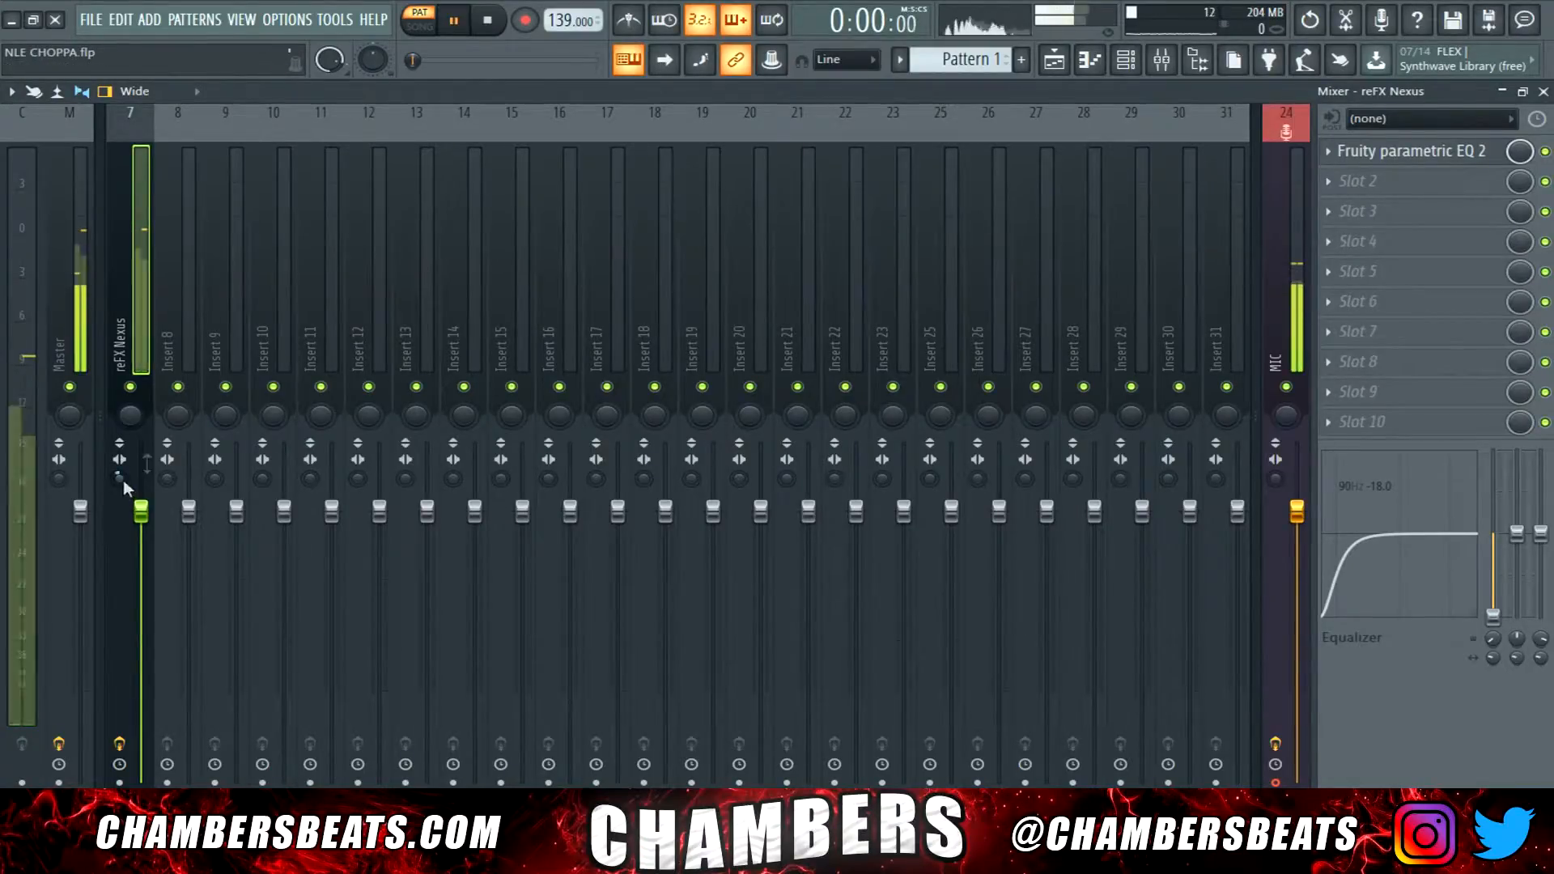
Load Fruity WaveShaper in the second effect slot of the reFX Nexus insert and bend the middle of its curve upward.
click(1388, 181)
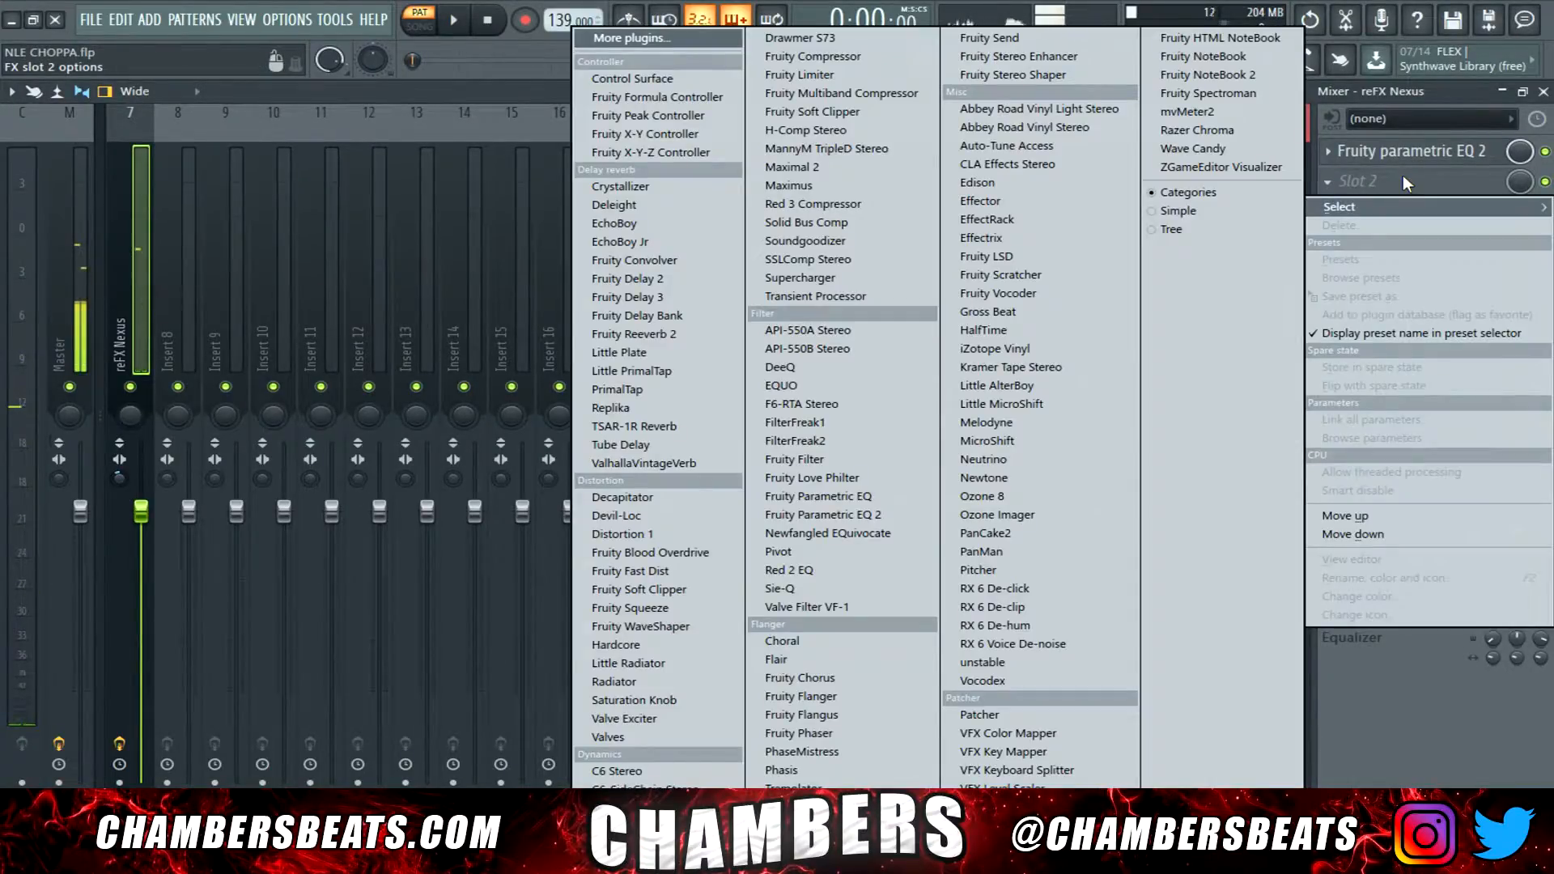
click(641, 626)
key(space)
drag(400, 336, 400, 346)
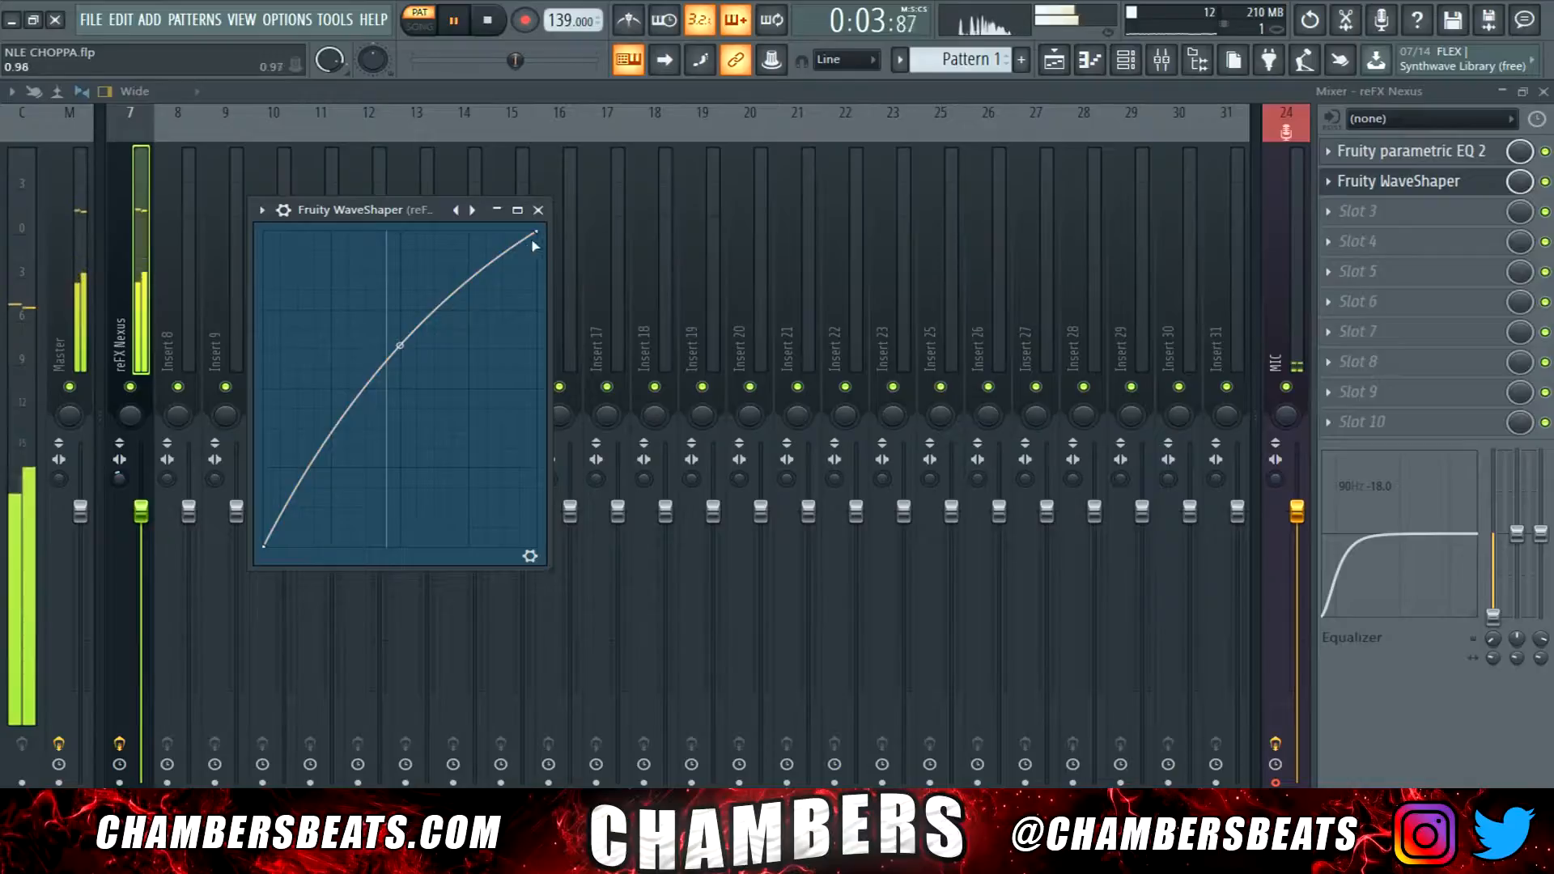
click(539, 209)
Give band 6 of the parametric EQ a gentle boost in the high mids and adjust its bandwidth.
click(1413, 152)
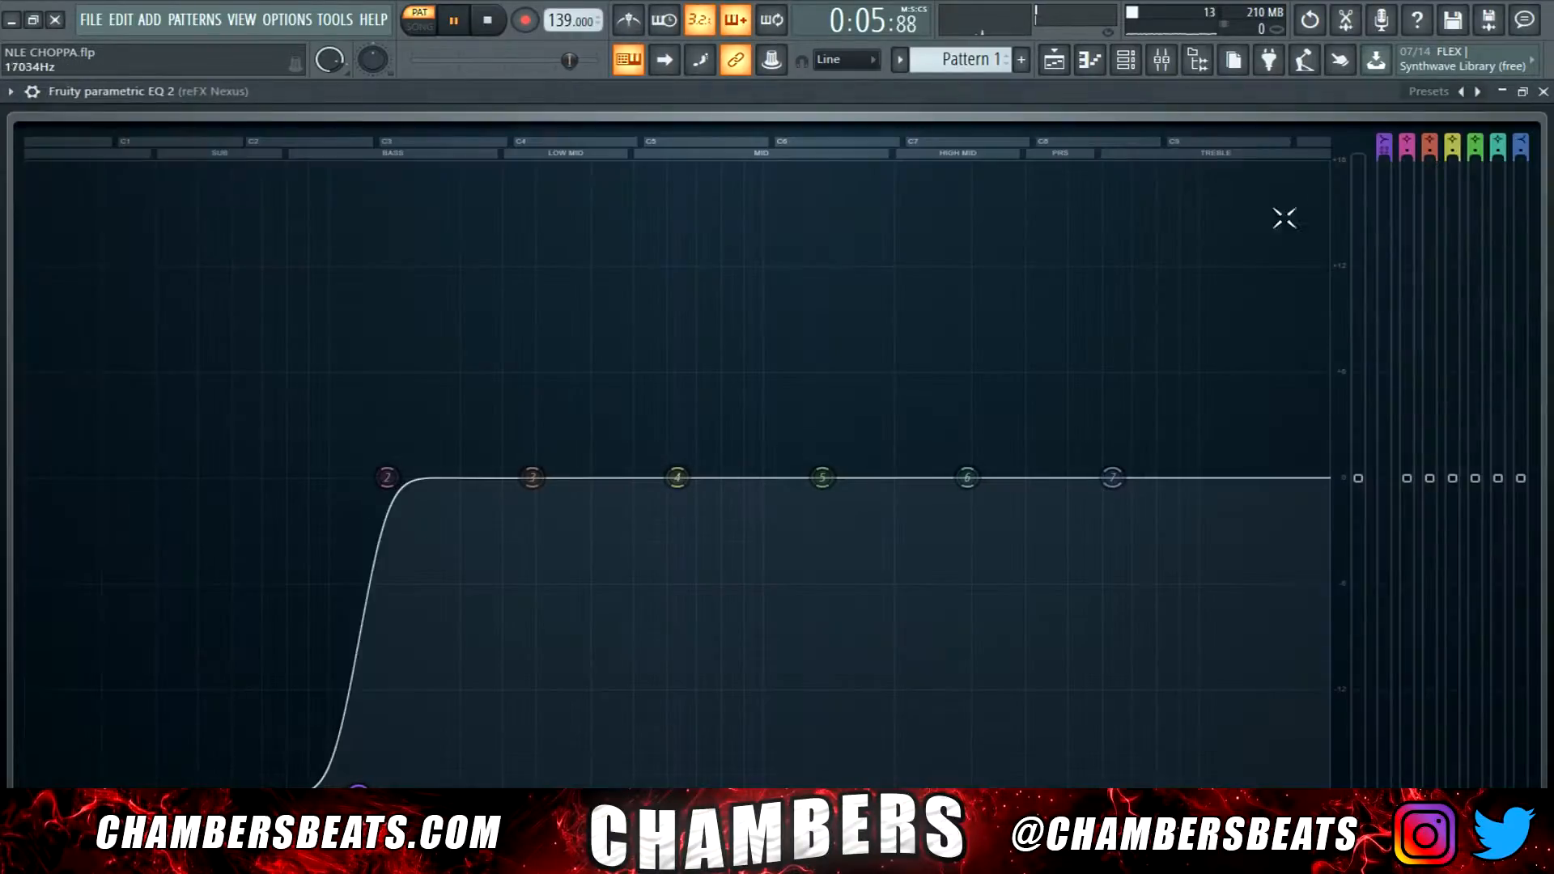
drag(967, 477, 984, 449)
scroll(985, 449, down, 3)
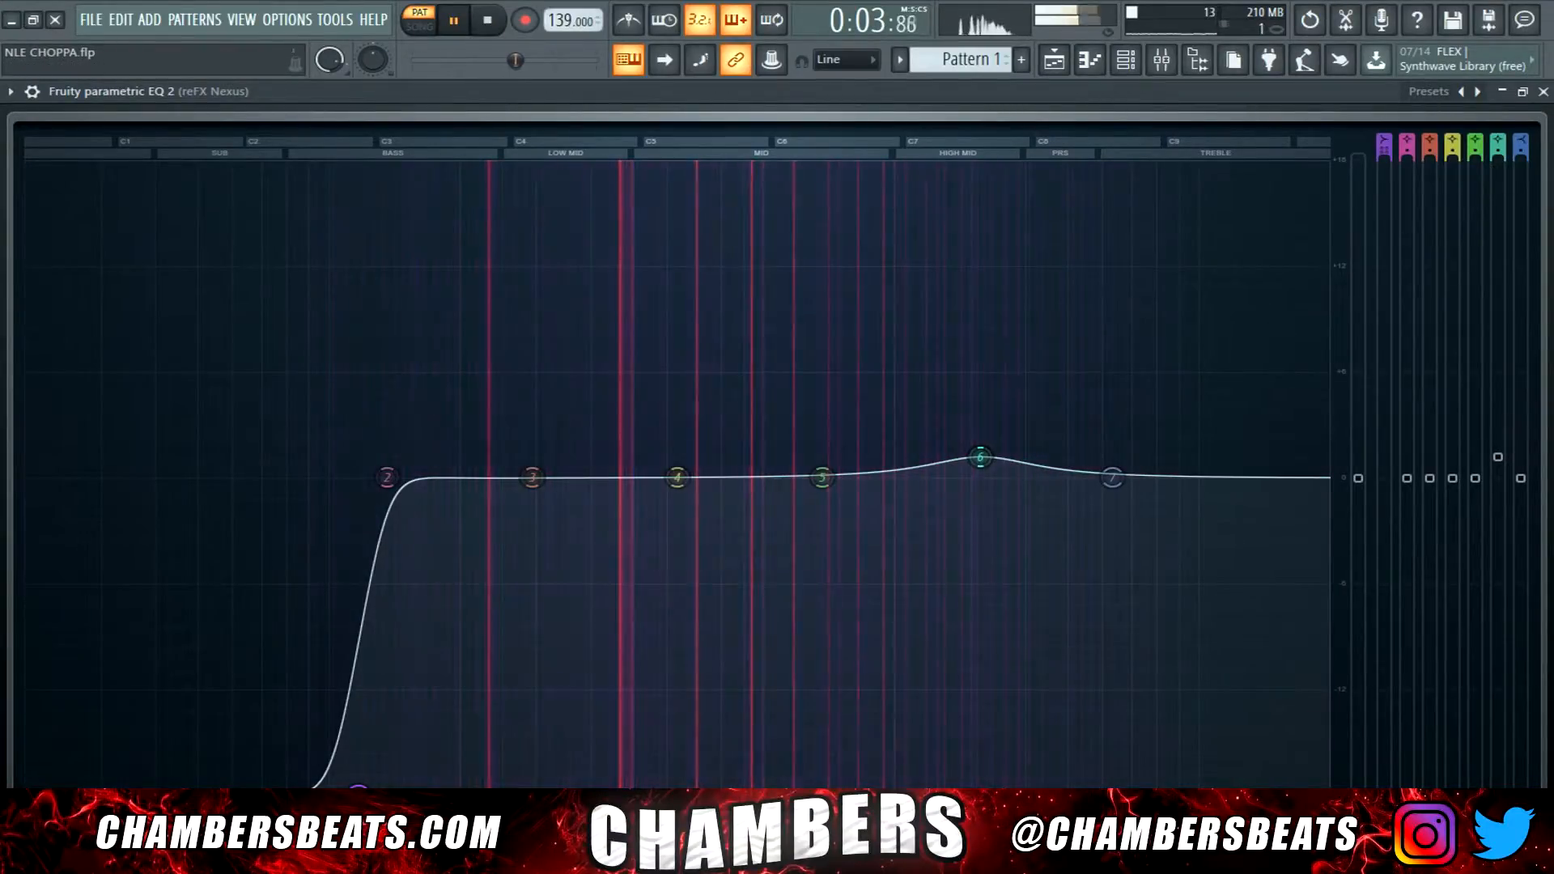
key(space)
click(1543, 92)
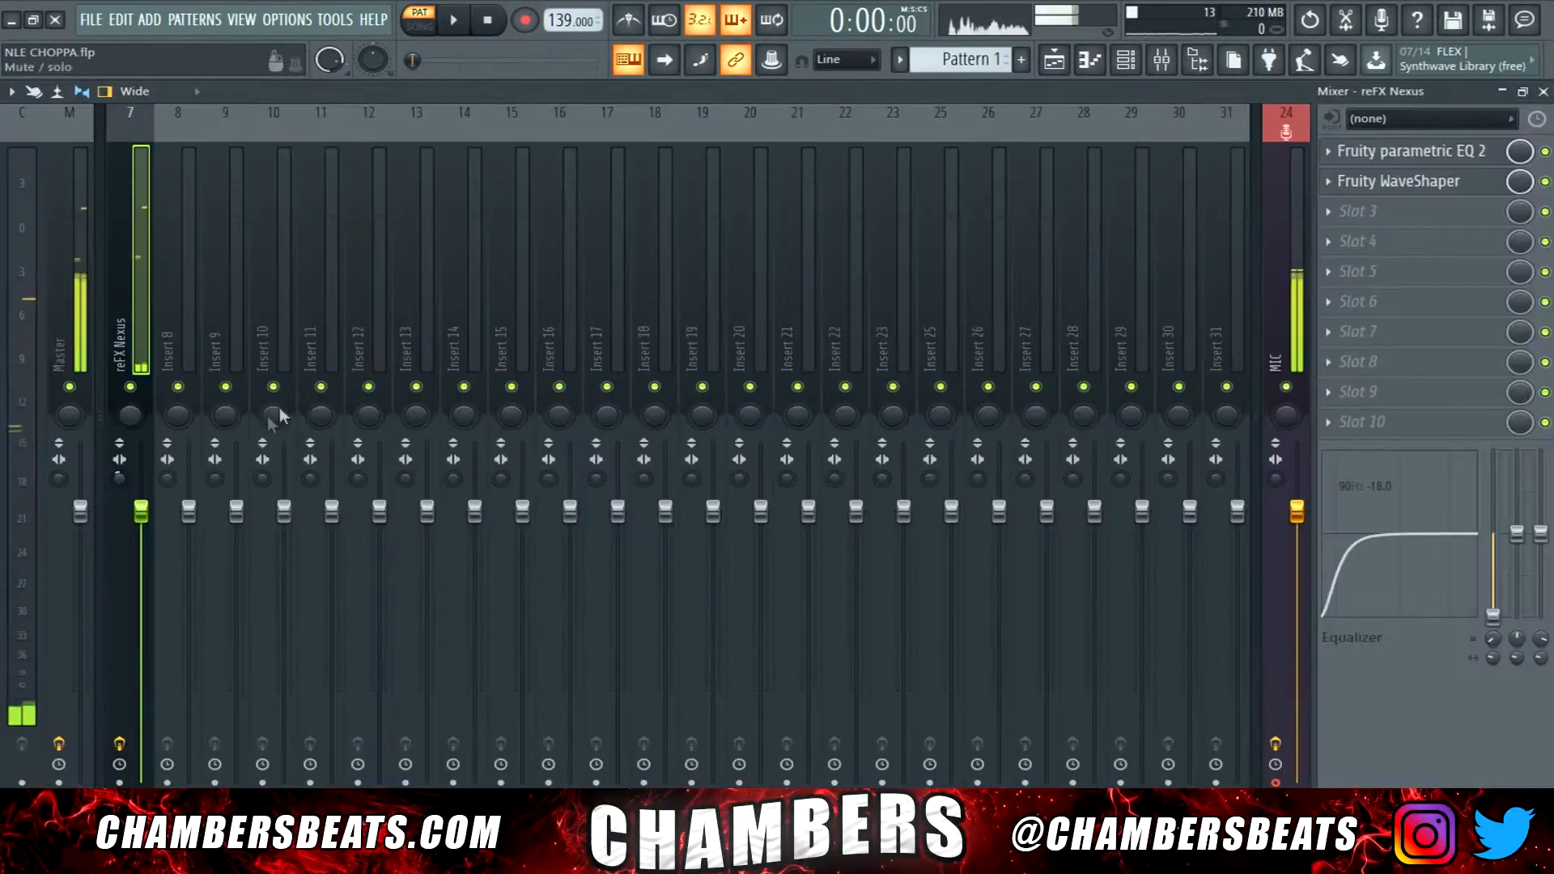
Lower the reFX Nexus insert's volume to 86% (-3.3 dB) during playback, and return to the playlist.
key(space)
drag(142, 511, 142, 549)
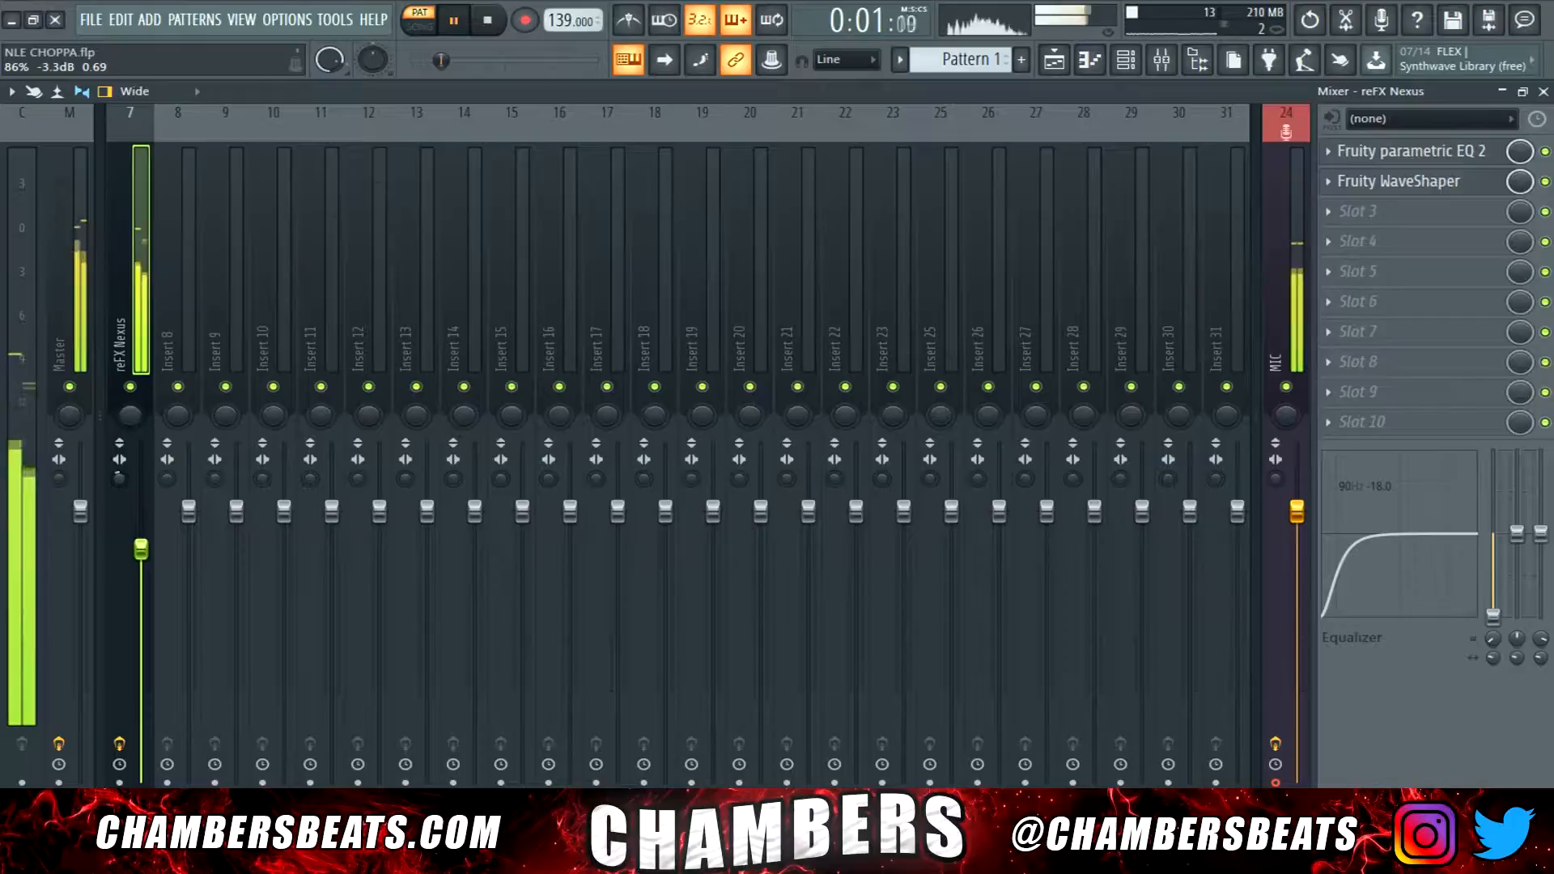
key(space)
click(1054, 61)
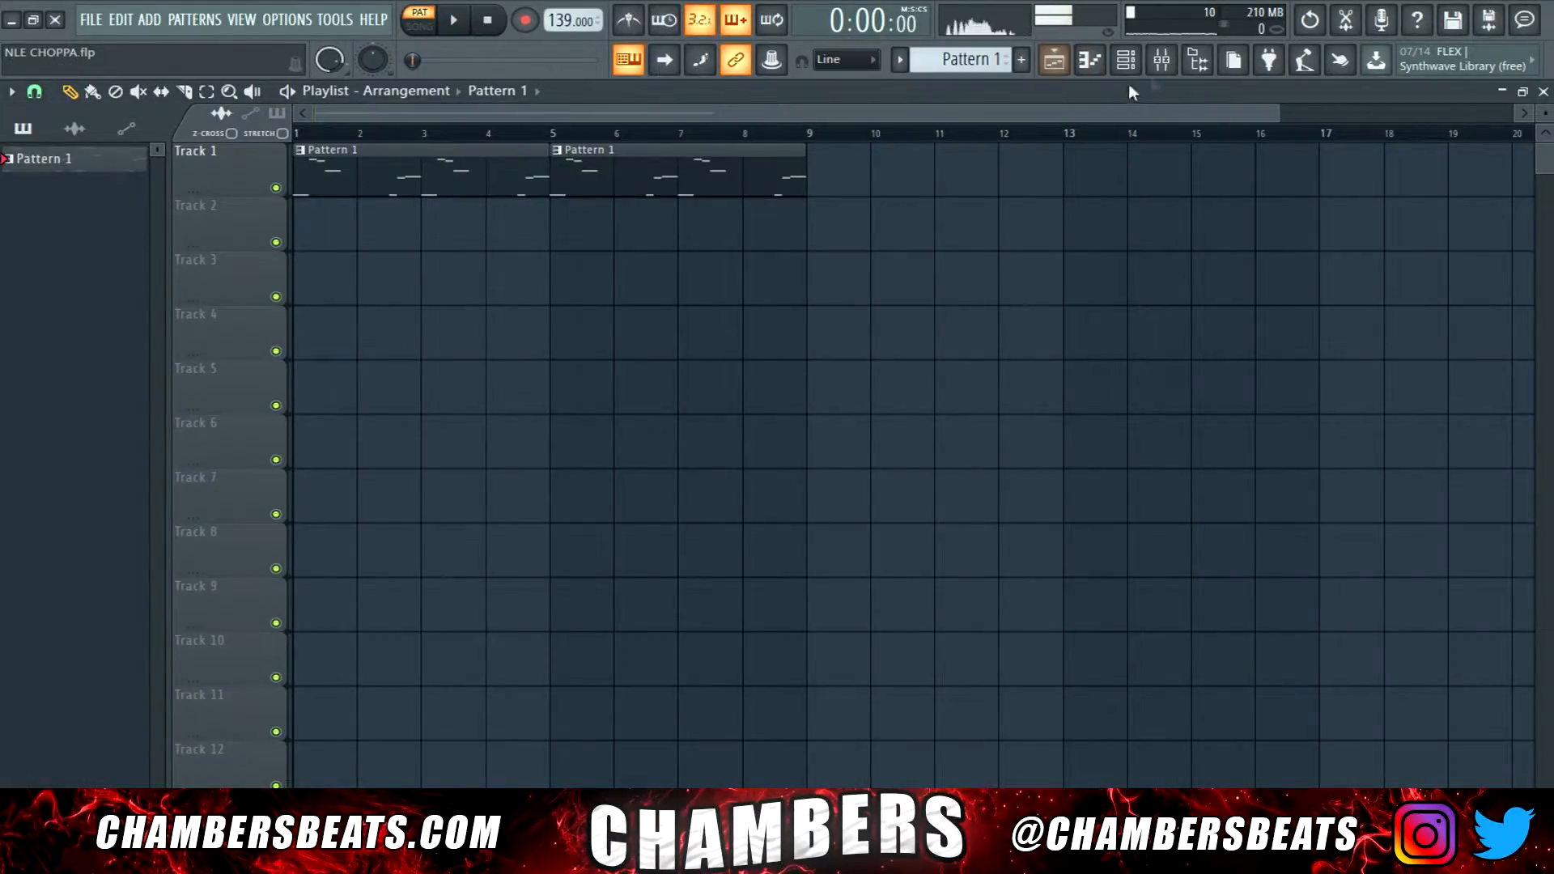
Audition the Lunar 808 samples in the TRAP folder and load 808 [ lion ] into a new channel.
click(1210, 63)
click(154, 783)
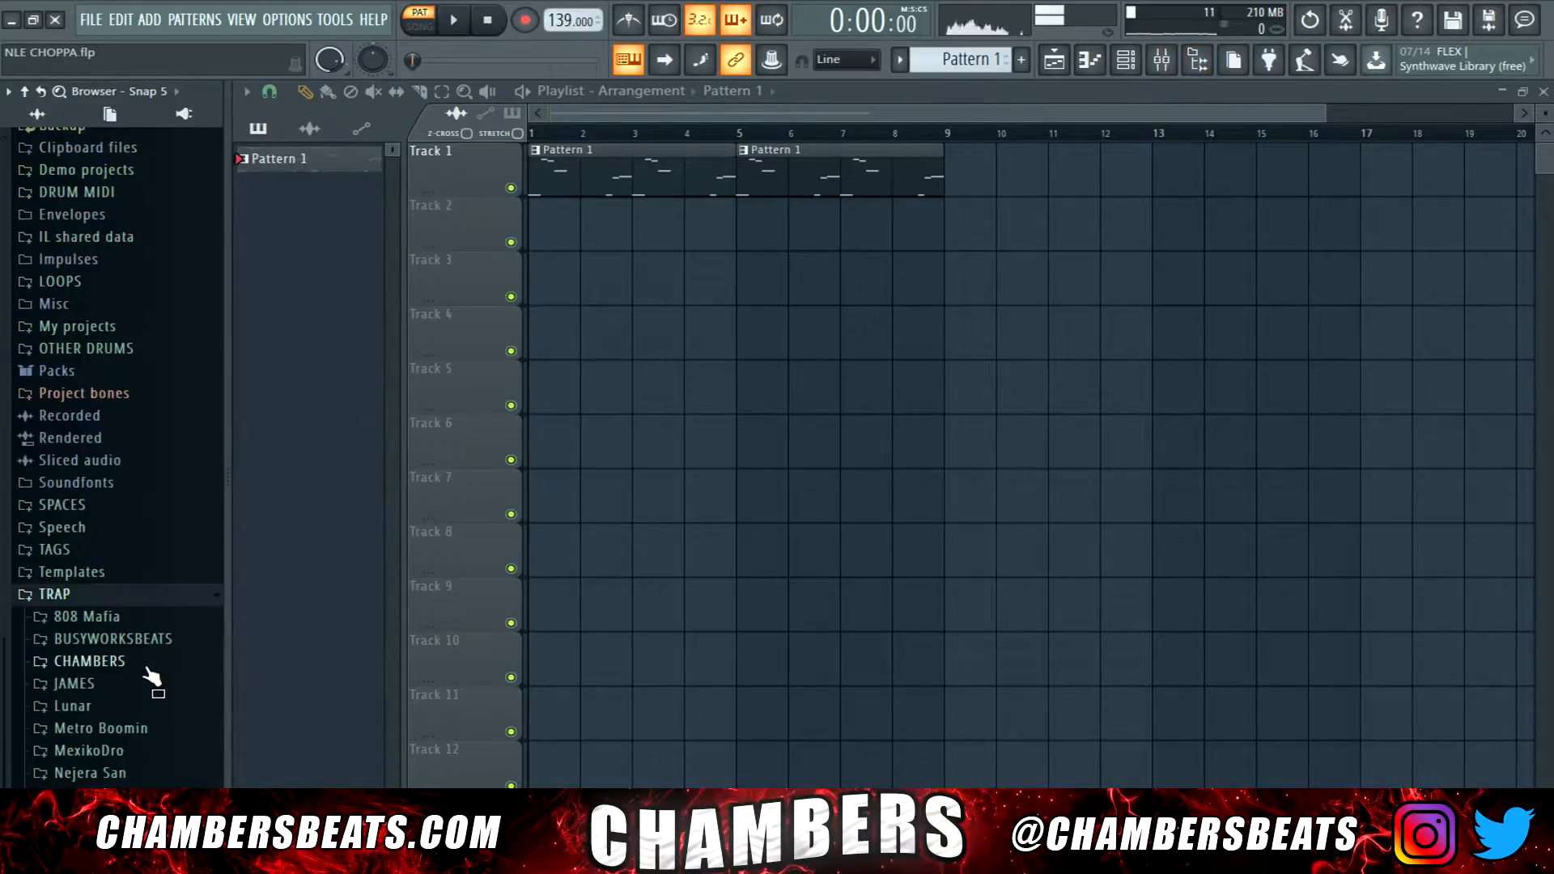
click(149, 706)
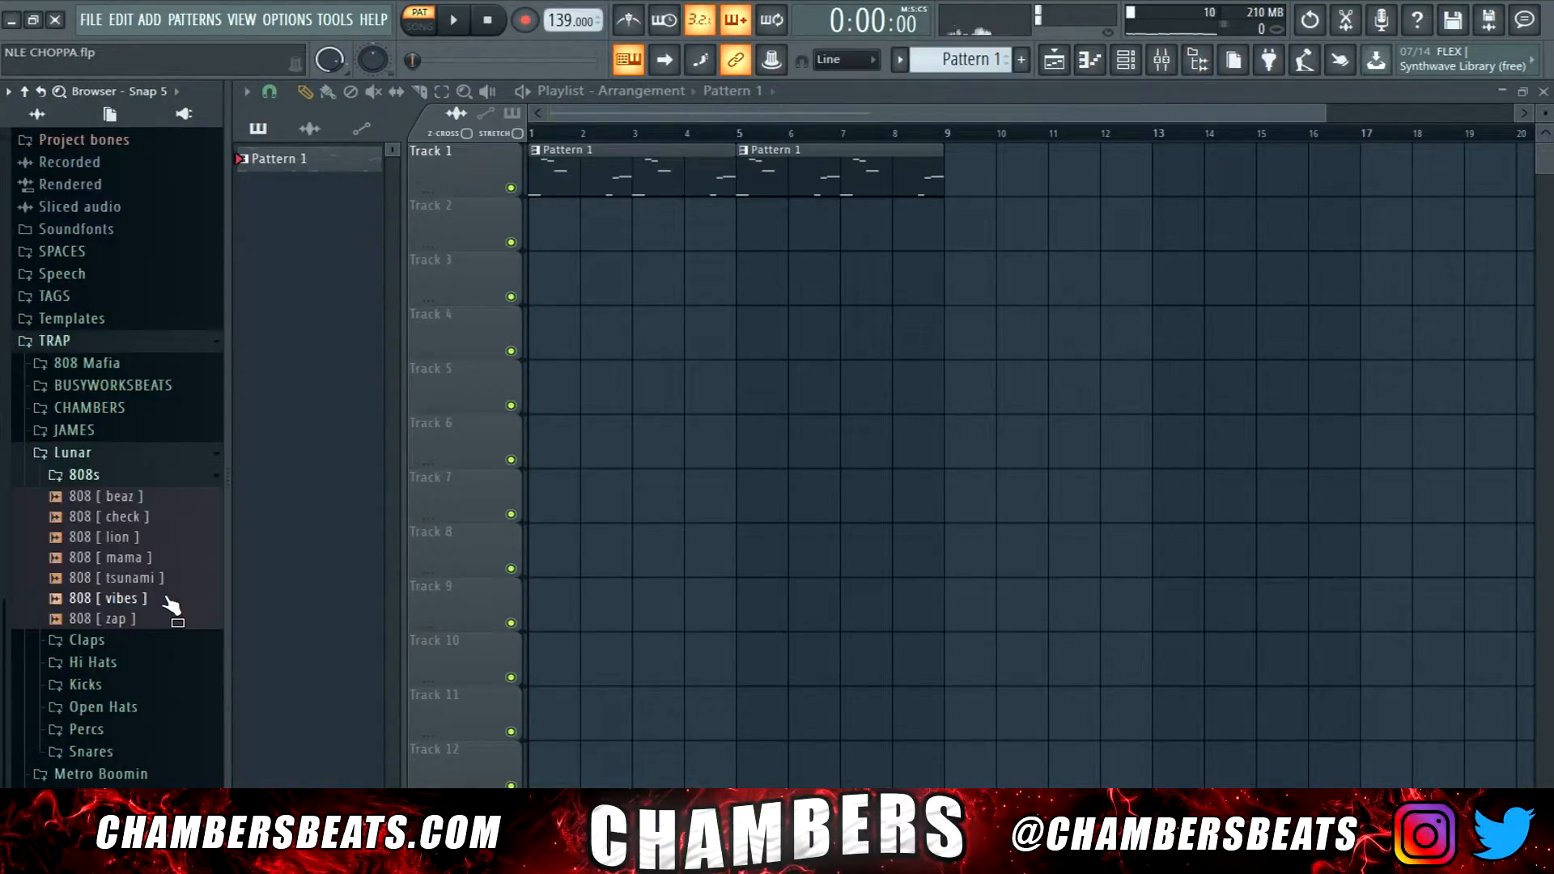
click(156, 578)
key(Up)
key(Up)
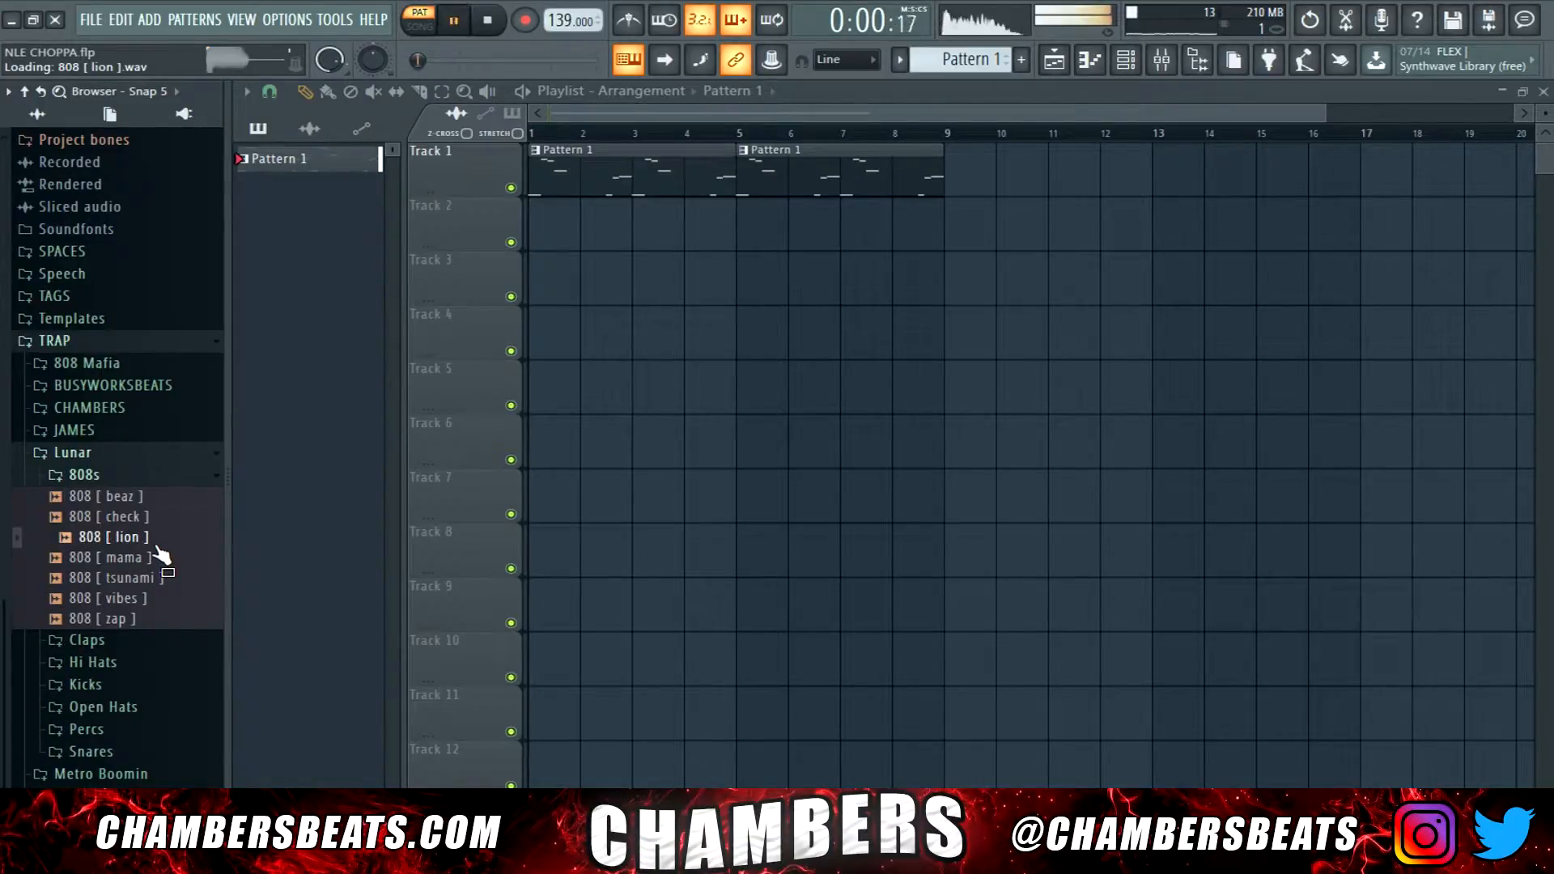
right_click(156, 536)
click(199, 557)
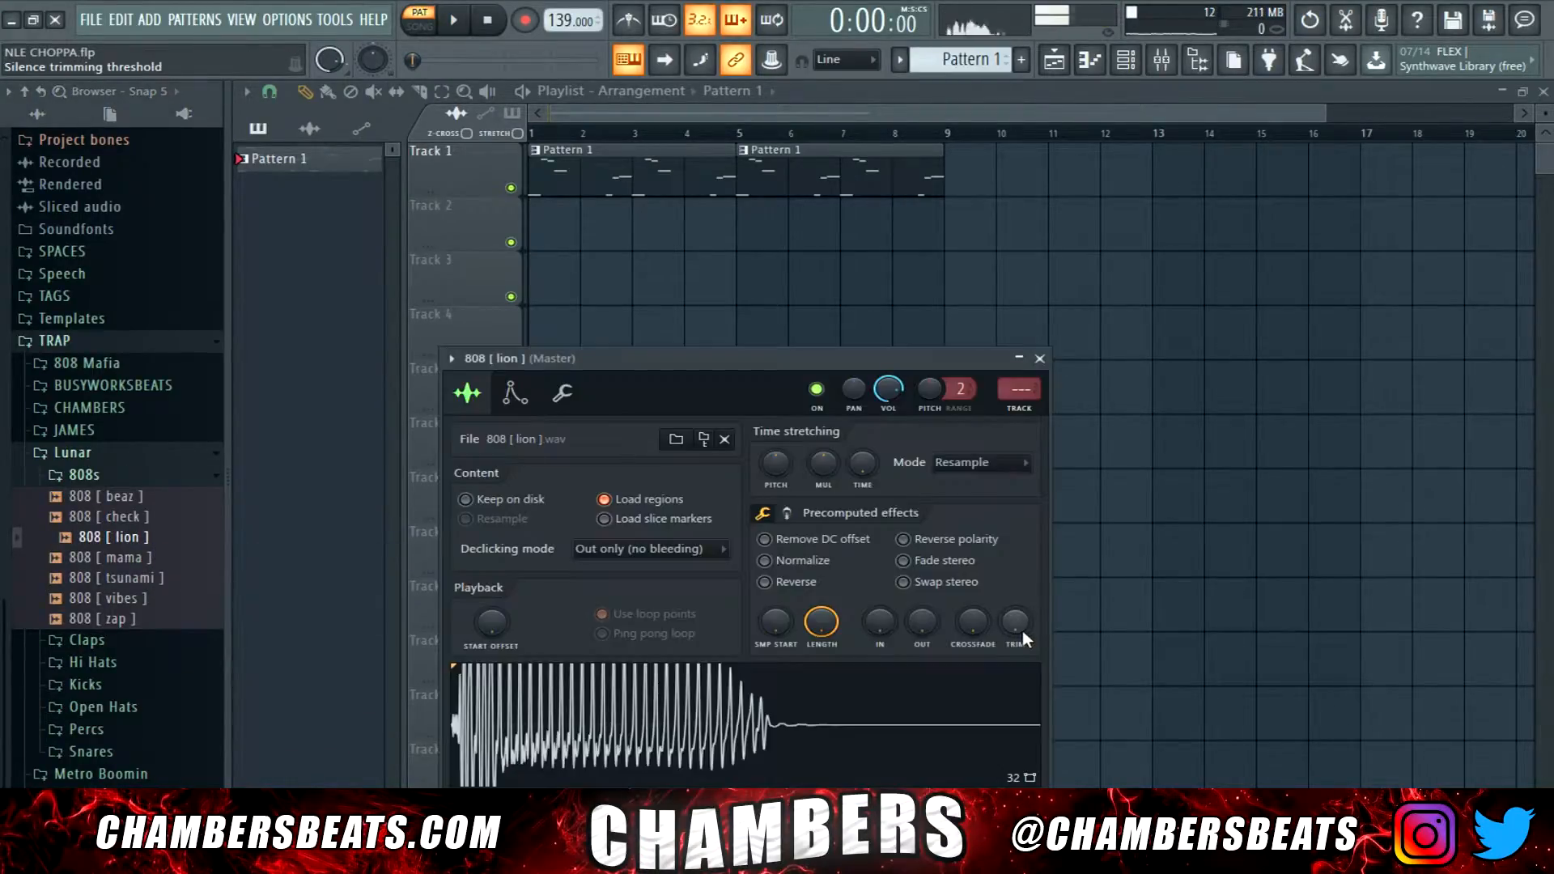
Raise the Trim of the 808 sample, and enable its volume envelope with the attack at minimum.
scroll(1022, 636, up, 3)
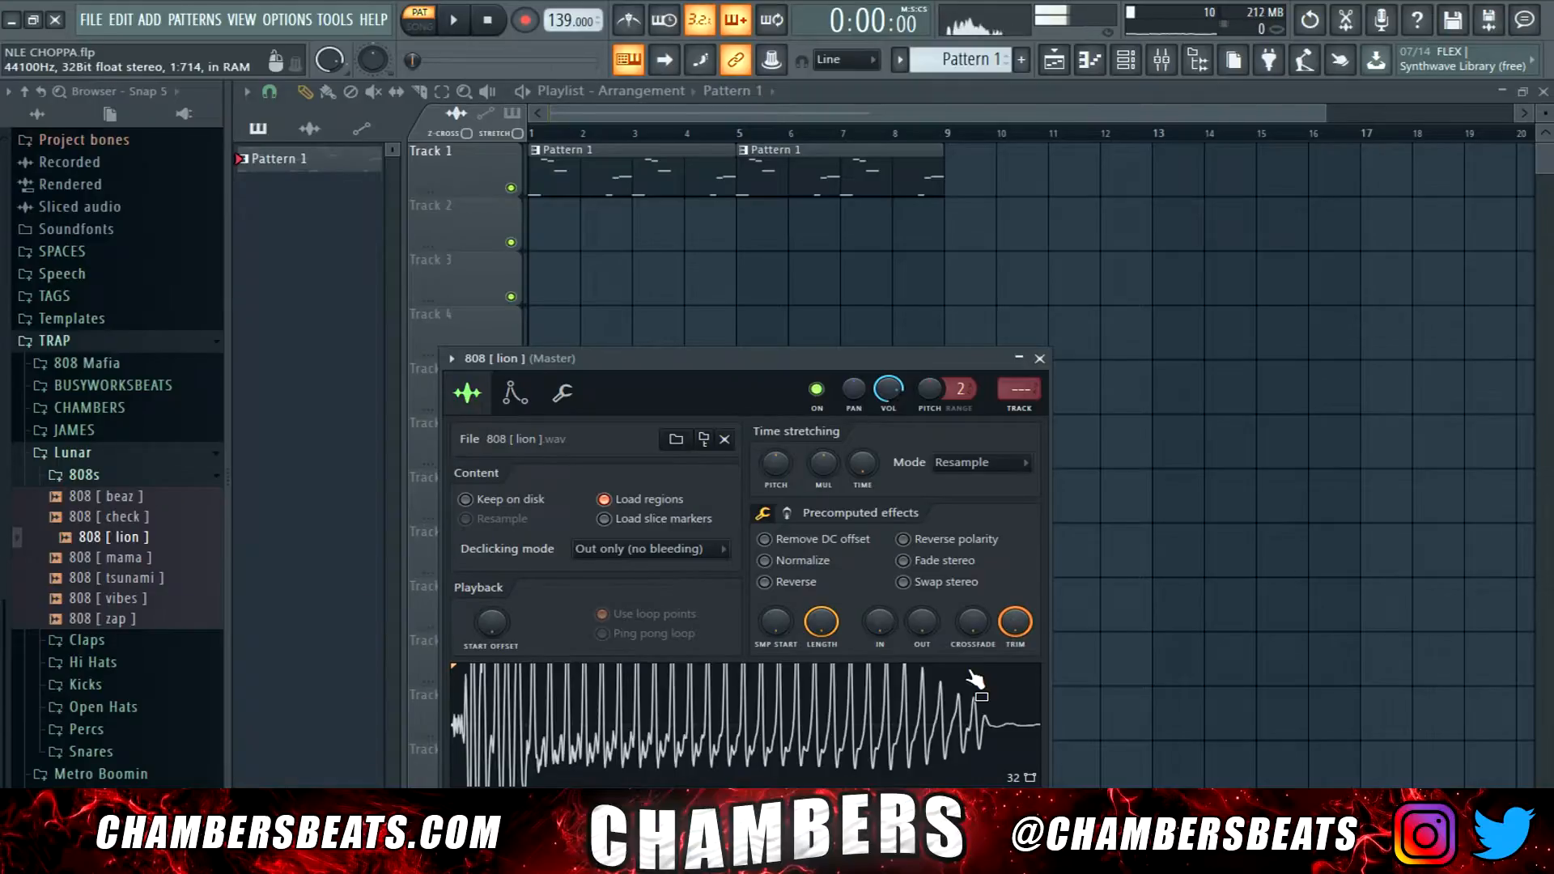
click(787, 513)
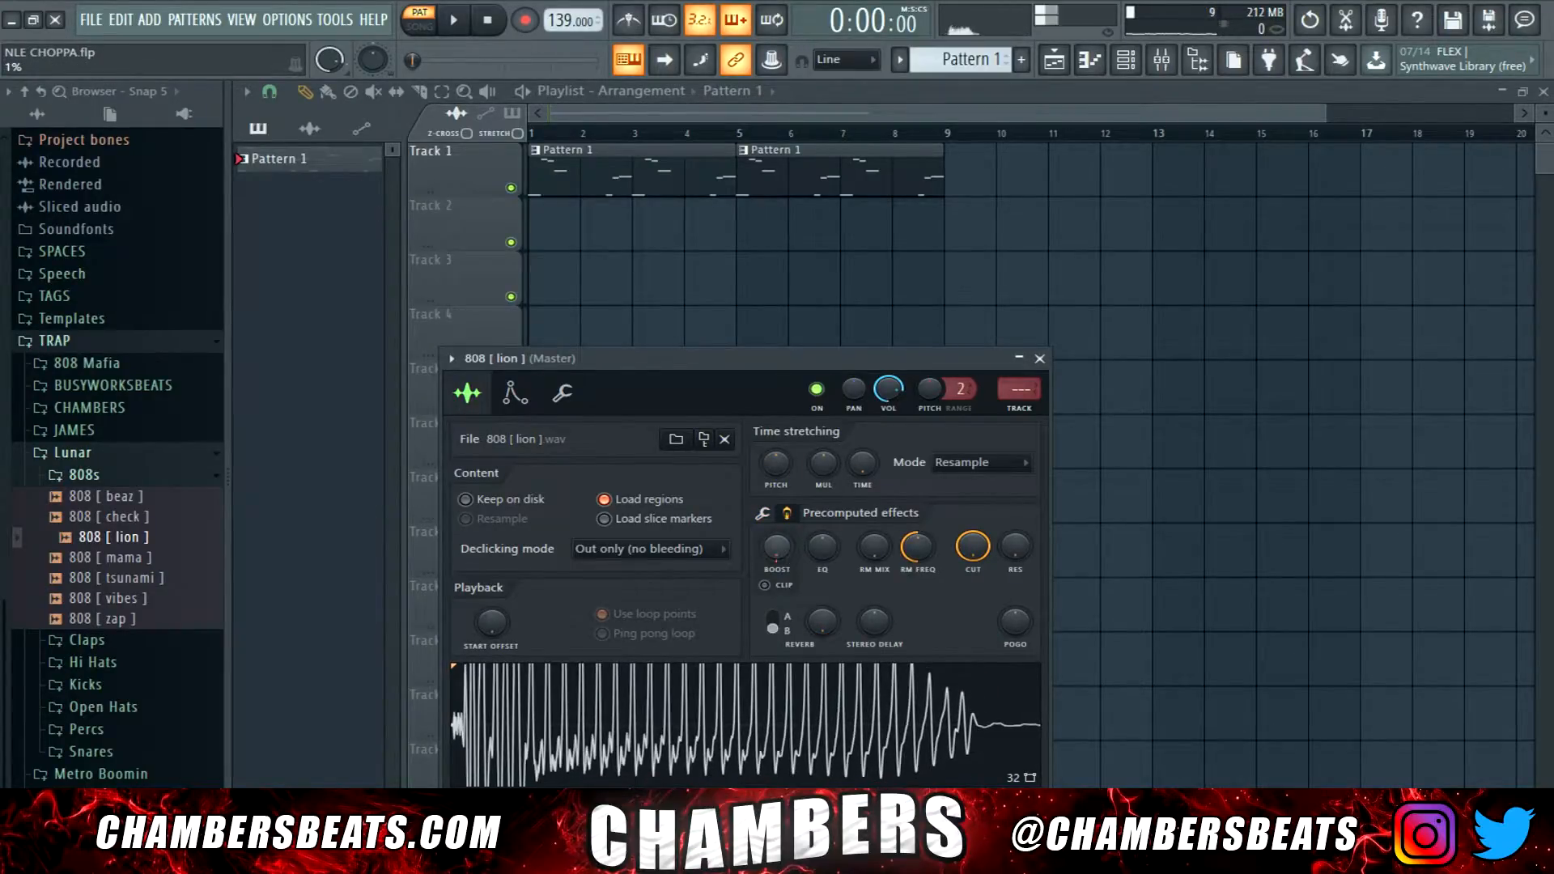
click(515, 393)
drag(510, 583, 510, 623)
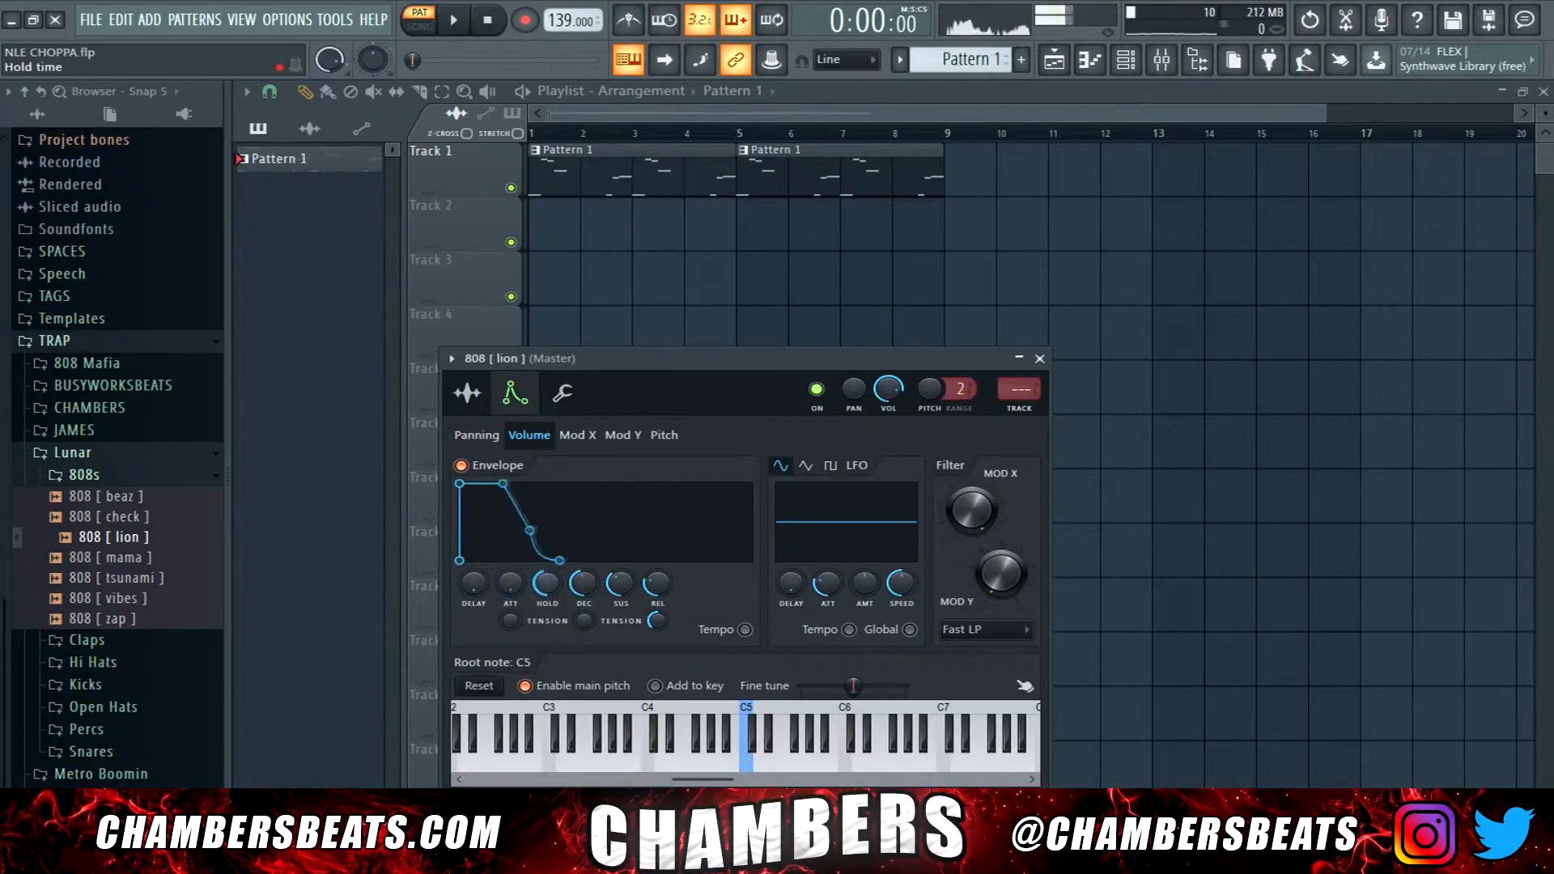
Draw an A#4 note in the 808's piano roll from bar 1 into the third beat of bar 2, and play it back.
double_click(716, 170)
key(ctrl+b)
click(712, 91)
click(728, 148)
click(342, 601)
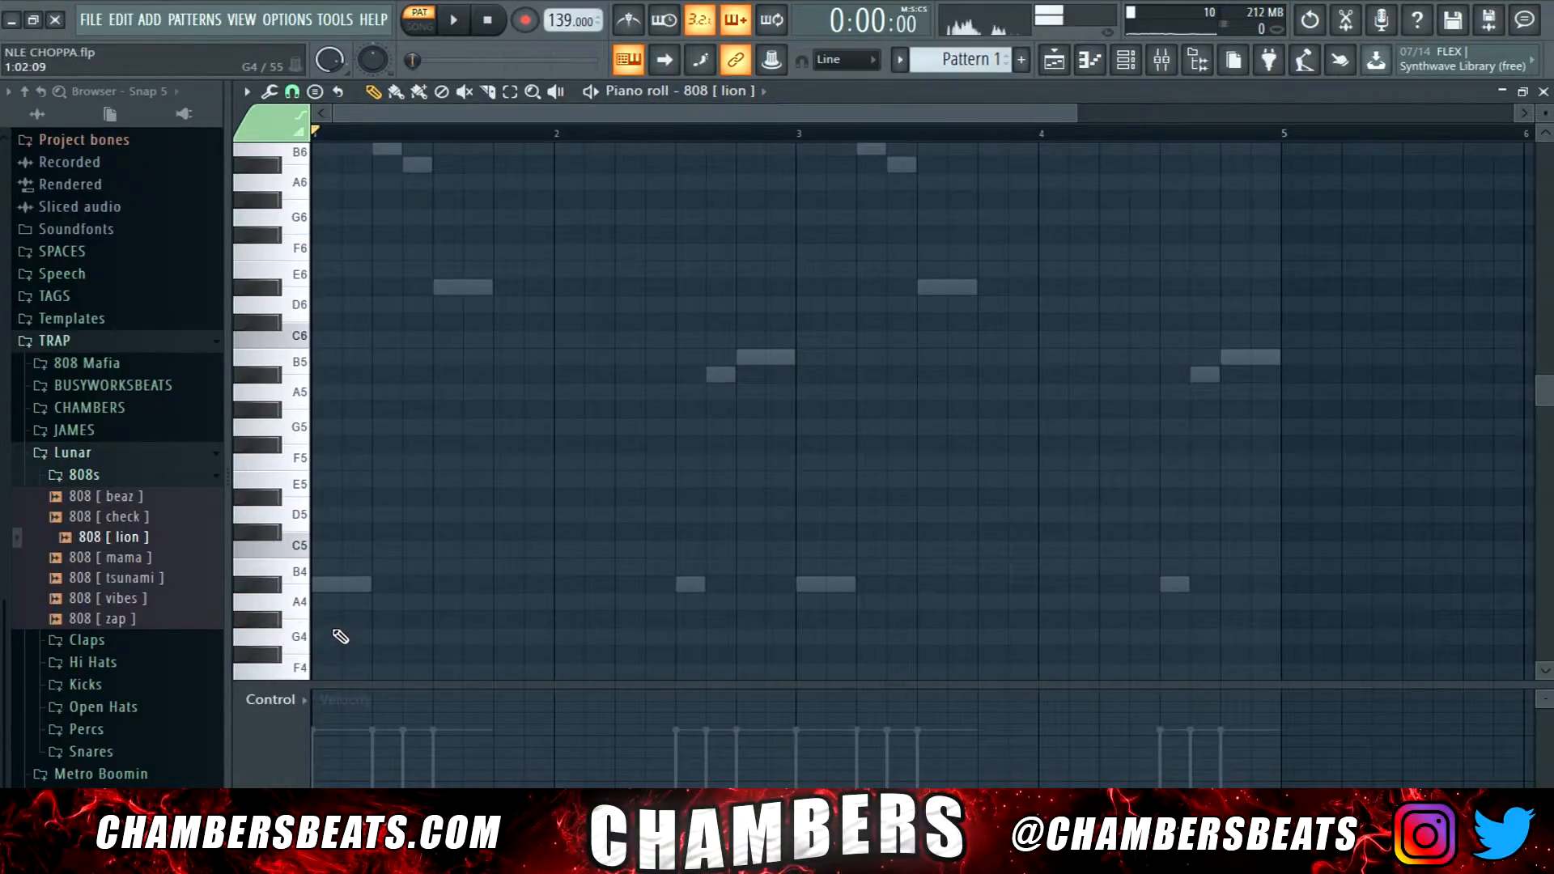
click(319, 581)
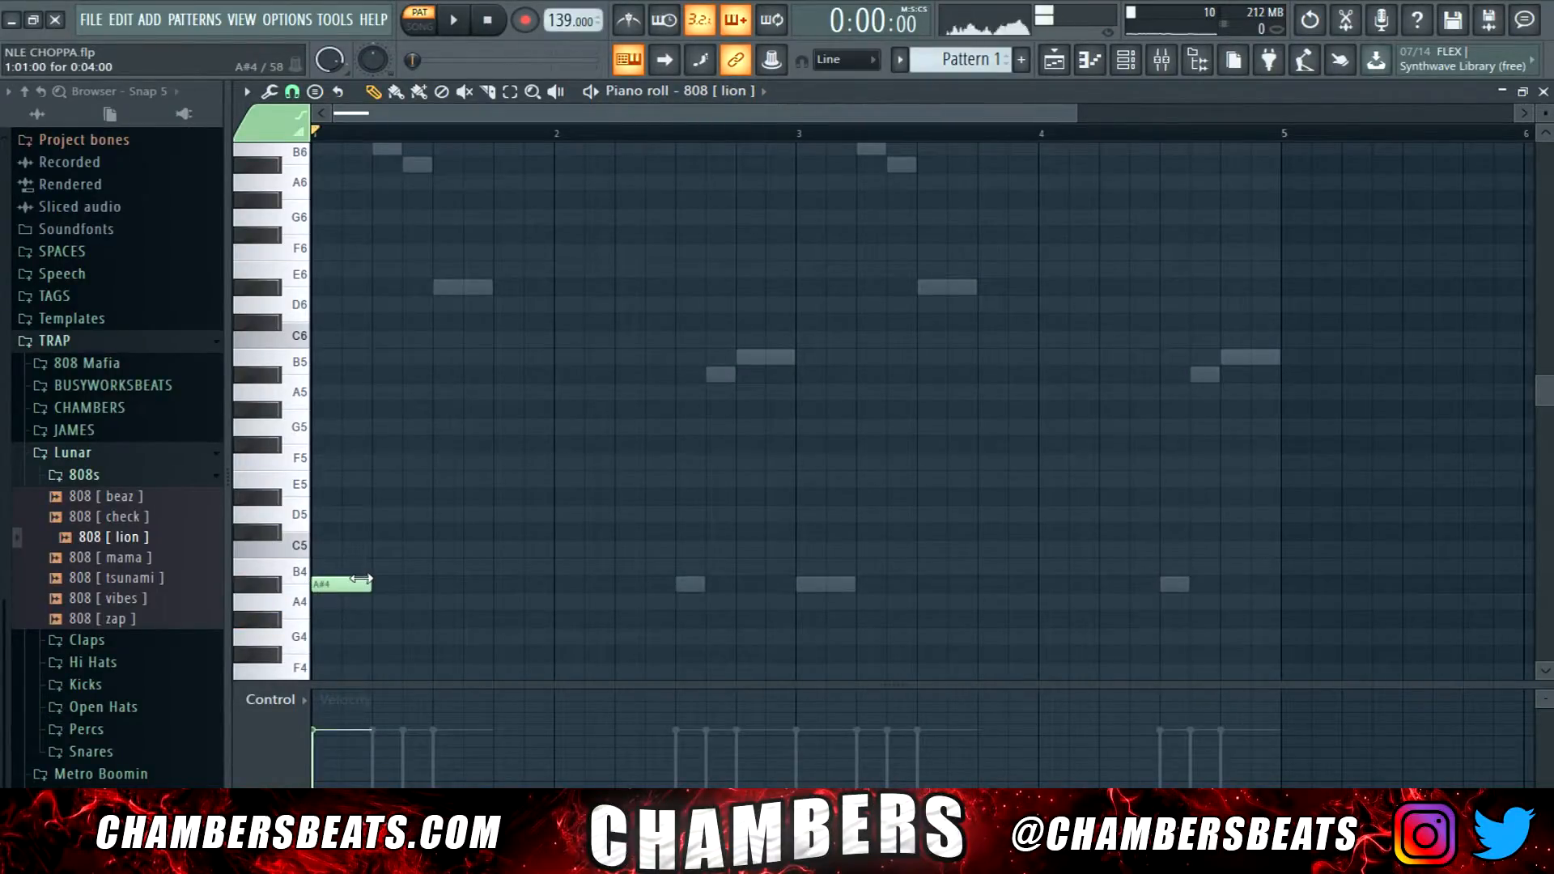
drag(361, 579, 704, 581)
key(space)
key(space)
key(space)
key(space)
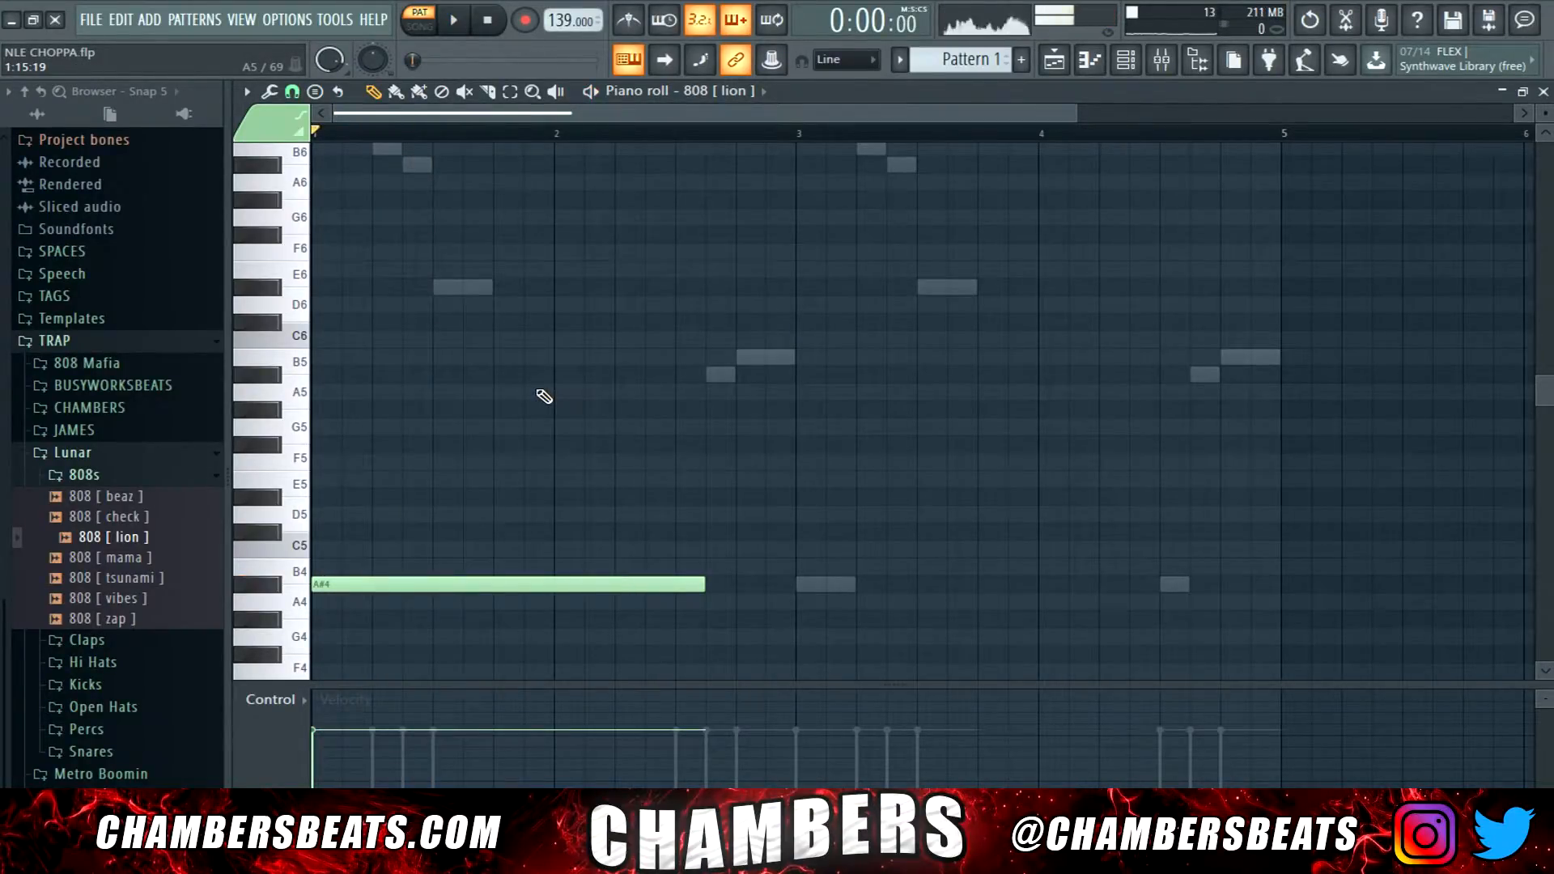
Transpose the reFX Nexus melody up one semitone and play it with the 808.
click(711, 86)
click(725, 132)
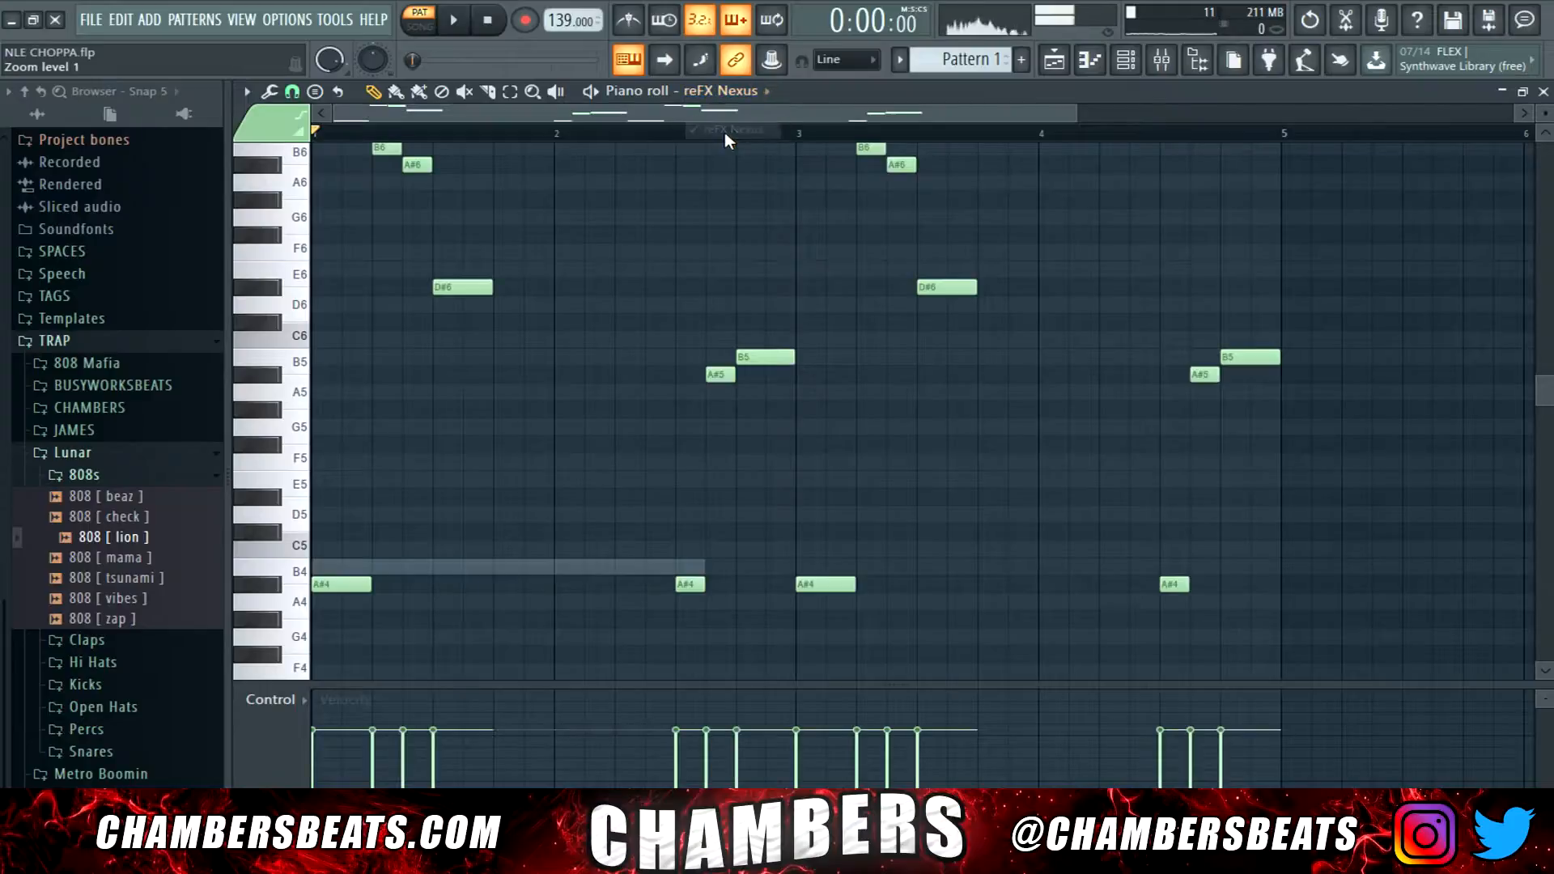
key(shift+Up)
key(space)
Shorten the 808's B4 note to exactly one bar and play the pattern.
click(735, 91)
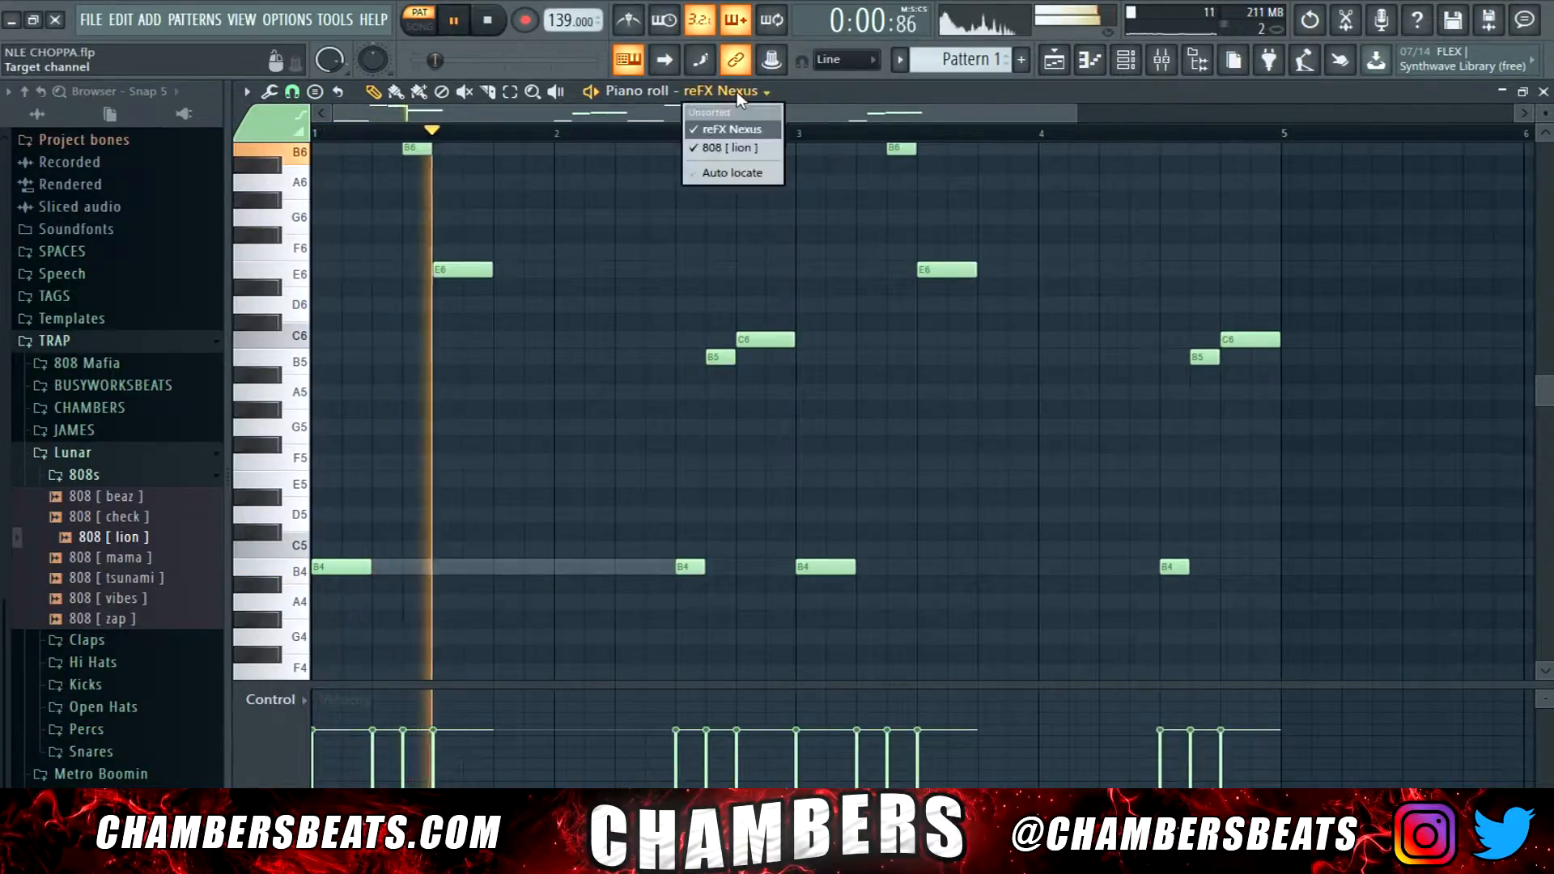
click(731, 148)
key(space)
drag(695, 567, 542, 580)
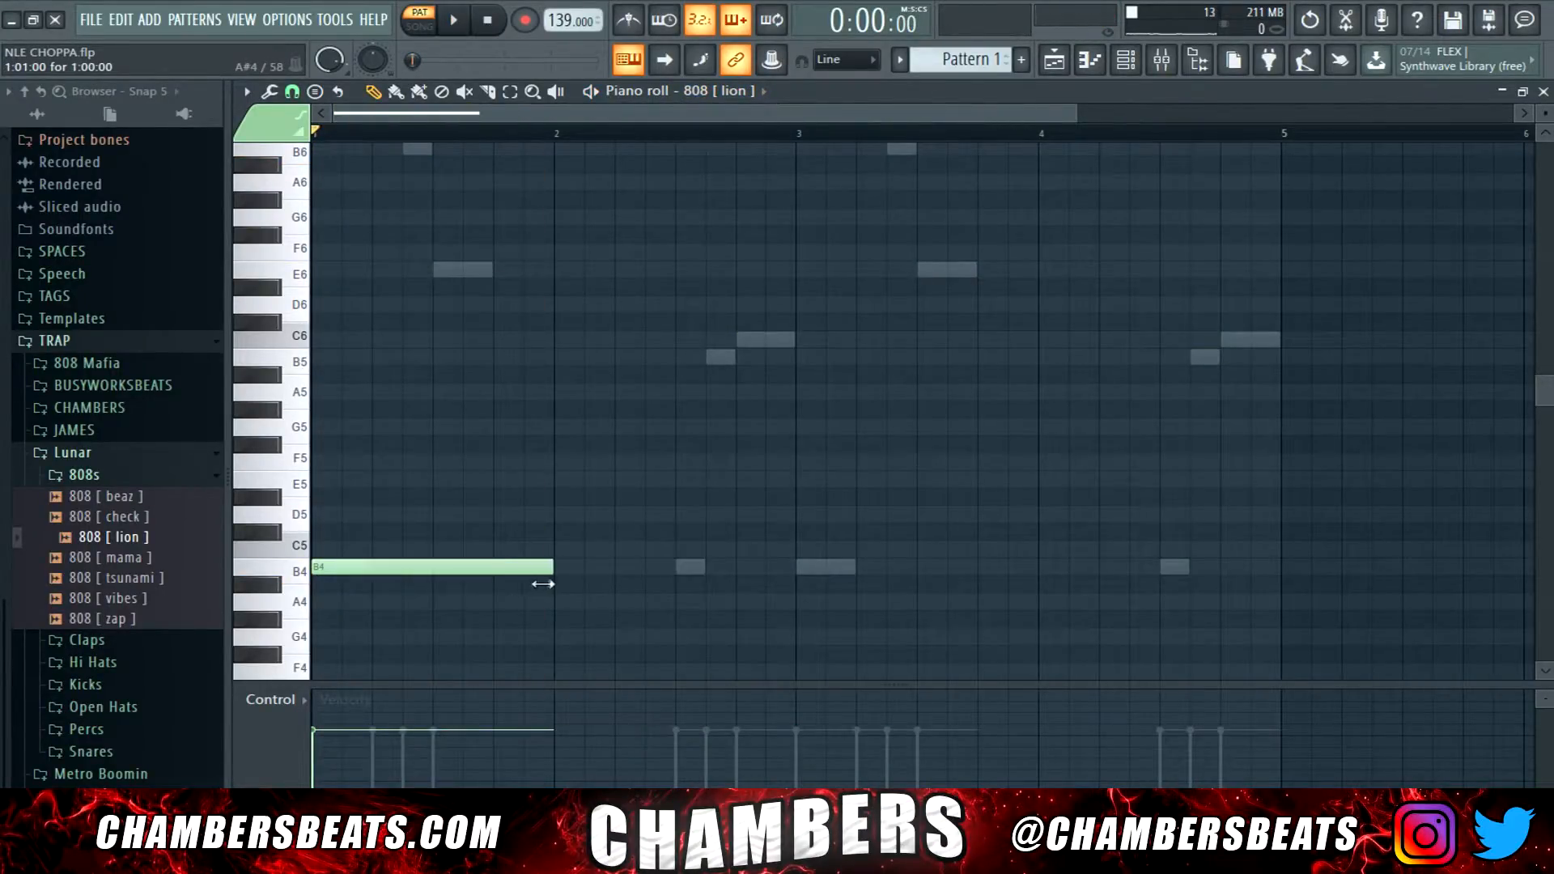
key(space)
key(space)
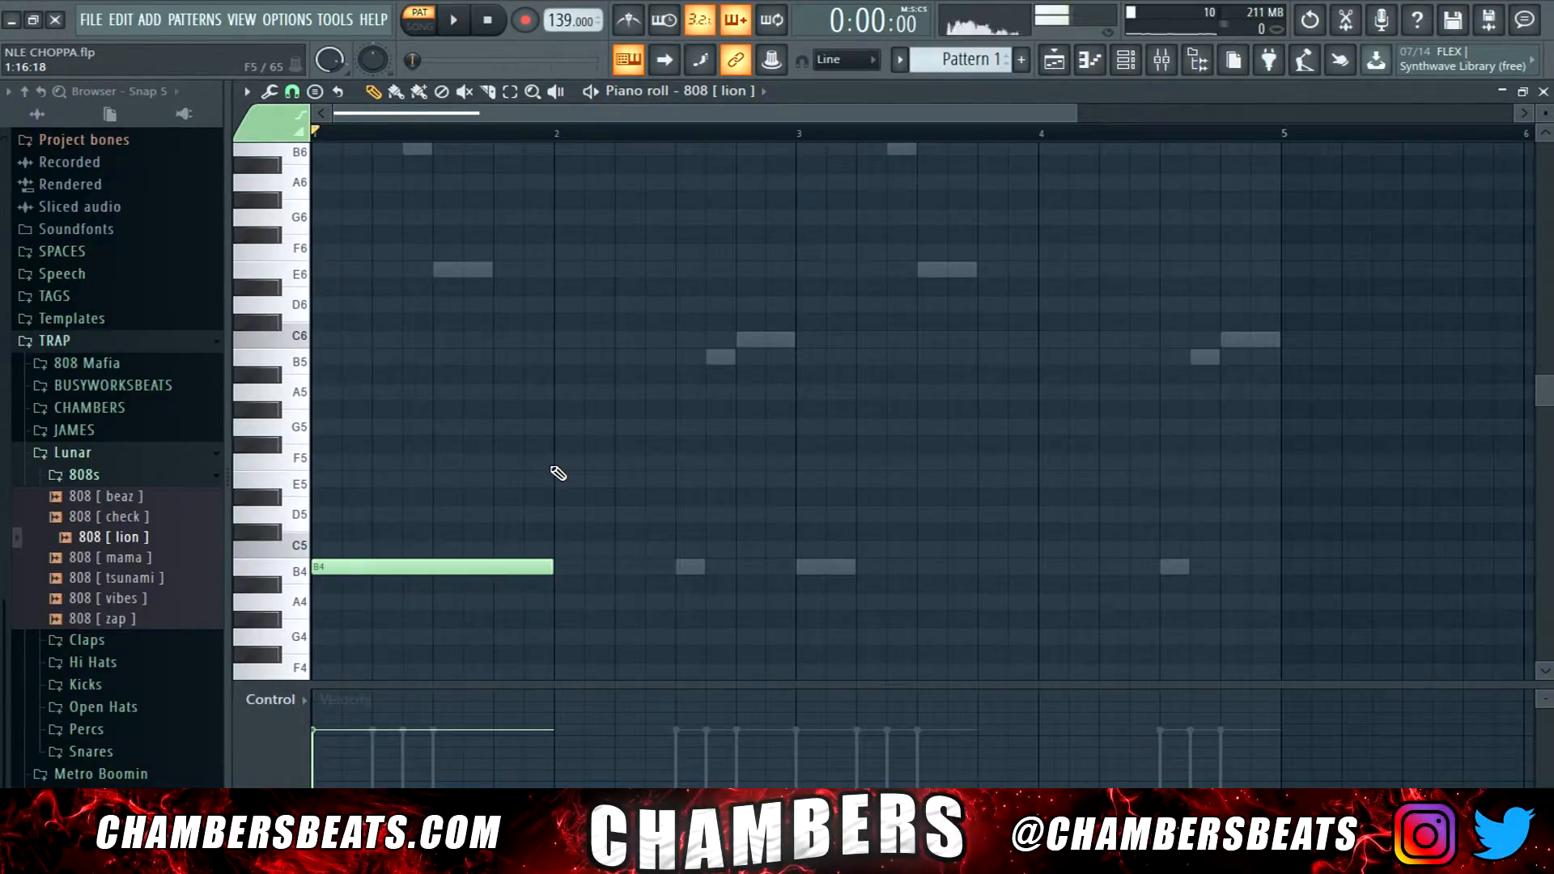
Add short C6 and B5 808 notes at the end of bar 2 and a one-bar B4 note at bar 3, and play the pattern.
scroll(552, 467, up, 3)
scroll(551, 466, down, 3)
key(space)
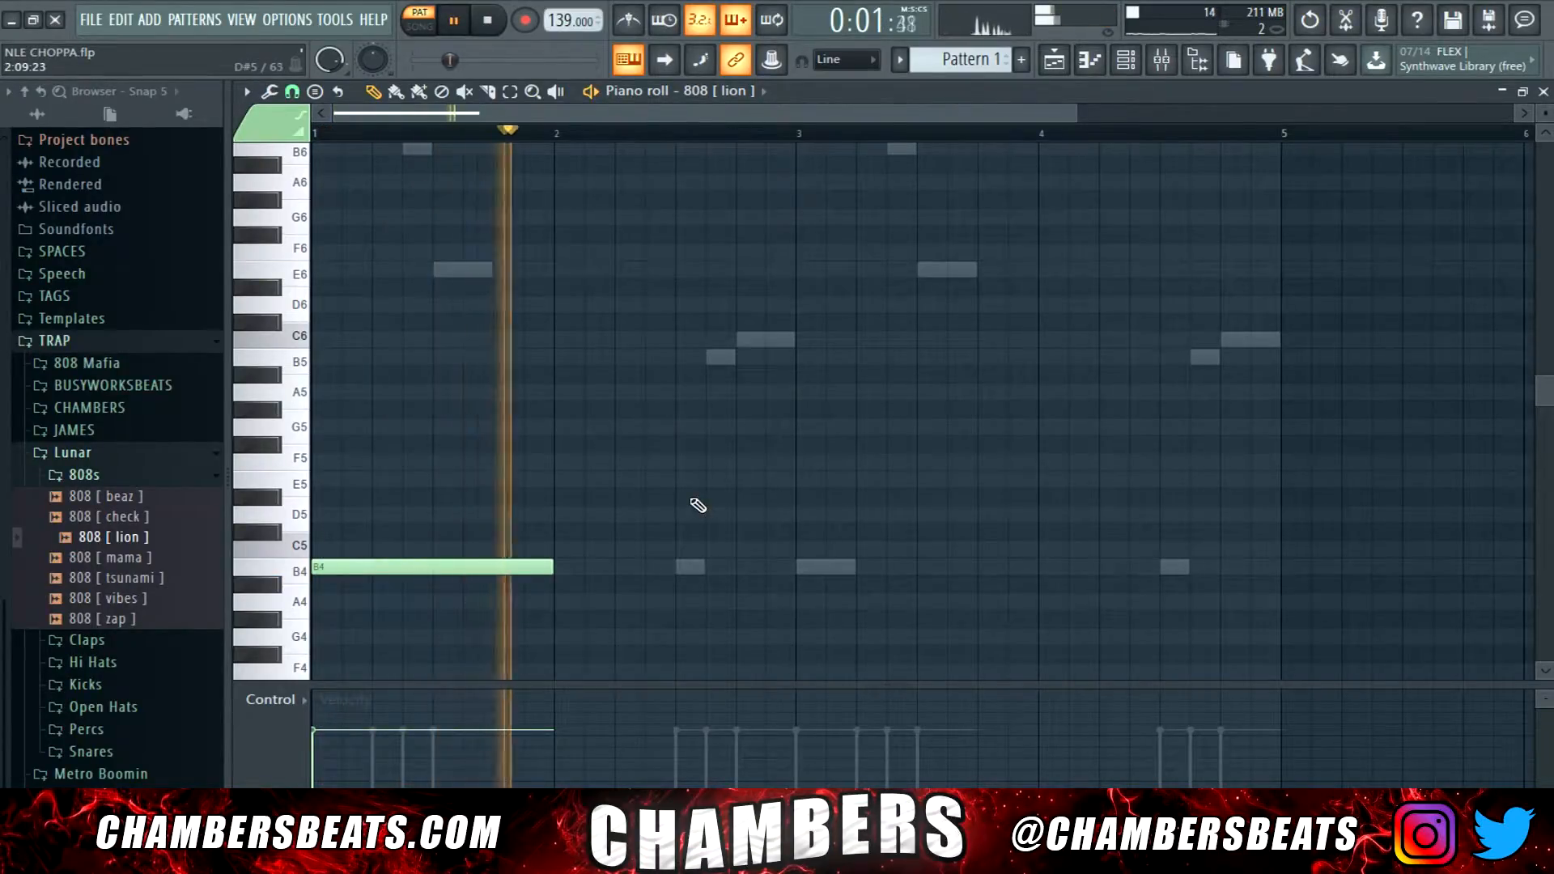
scroll(728, 429, up, 1)
click(738, 394)
drag(976, 393, 739, 394)
key(space)
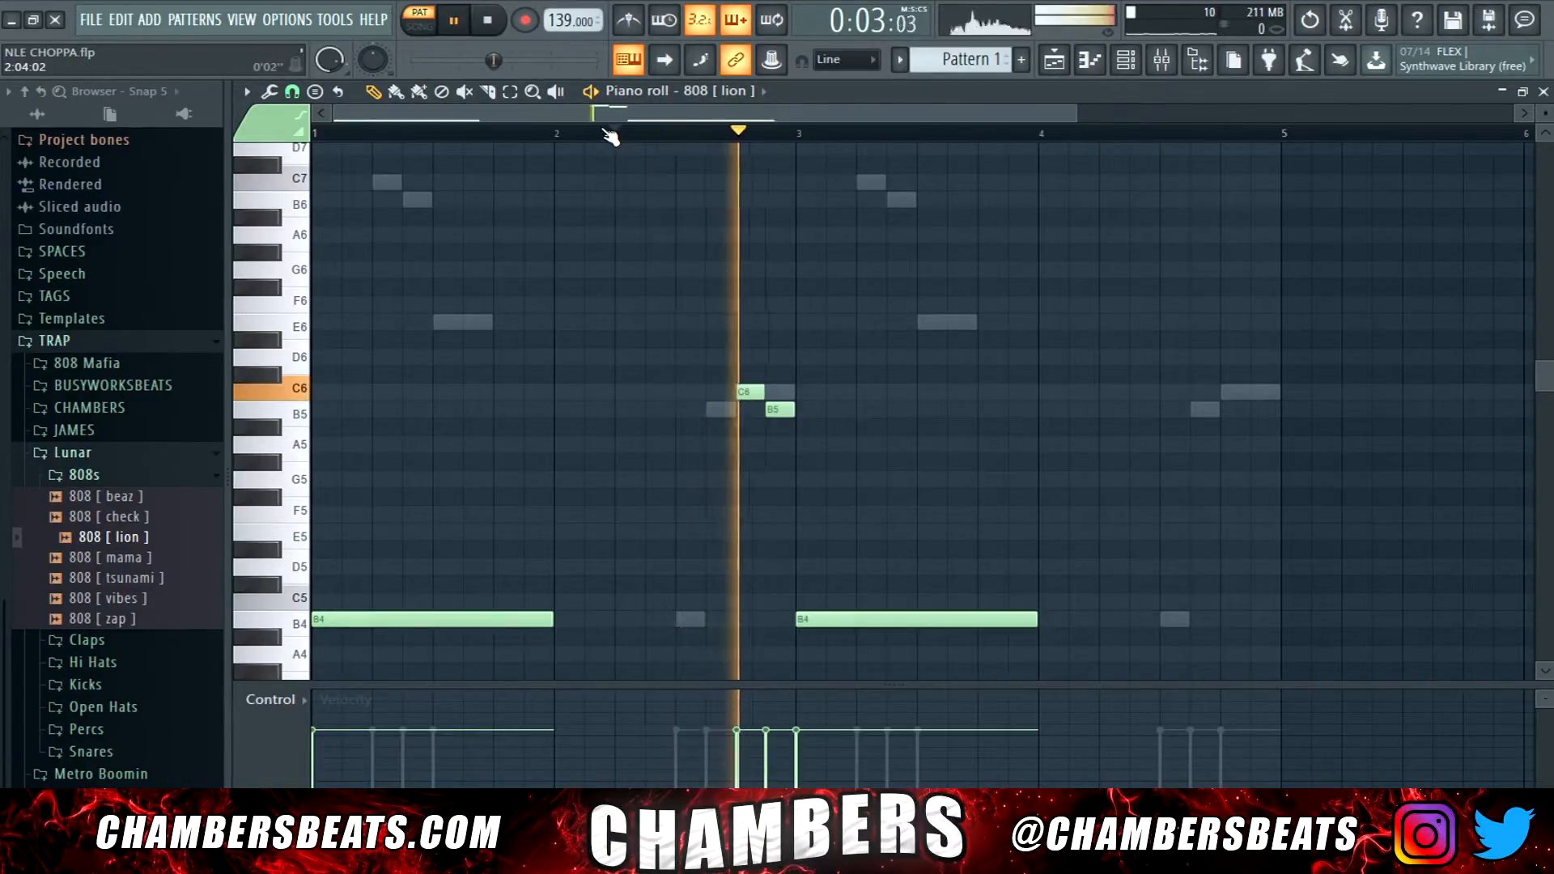
click(488, 21)
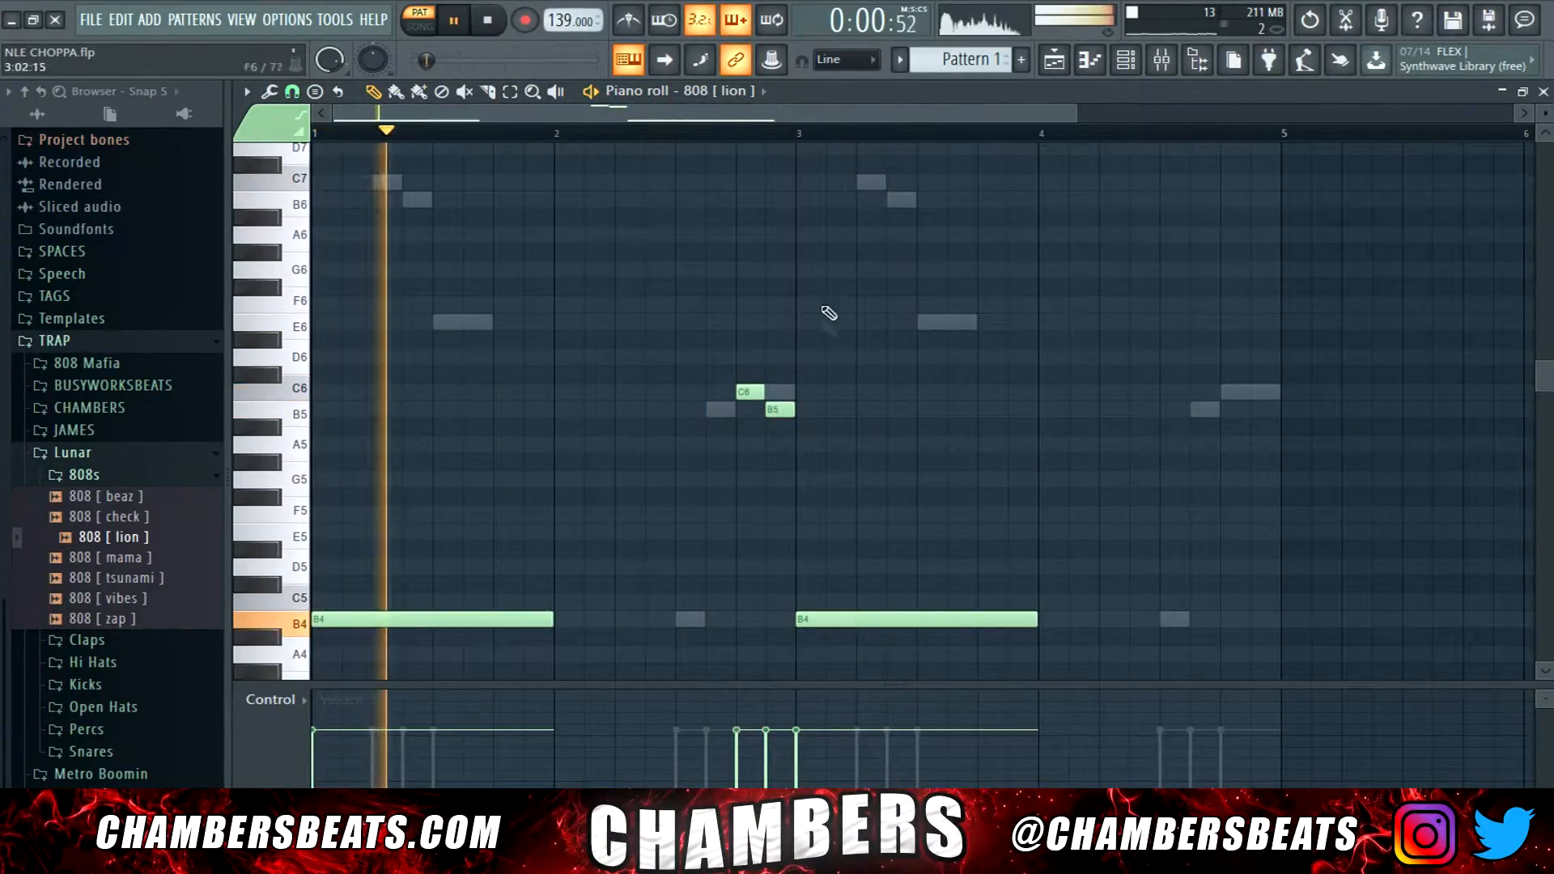
scroll(815, 391, down, 2)
ctrl+scroll(794, 405, down, 1)
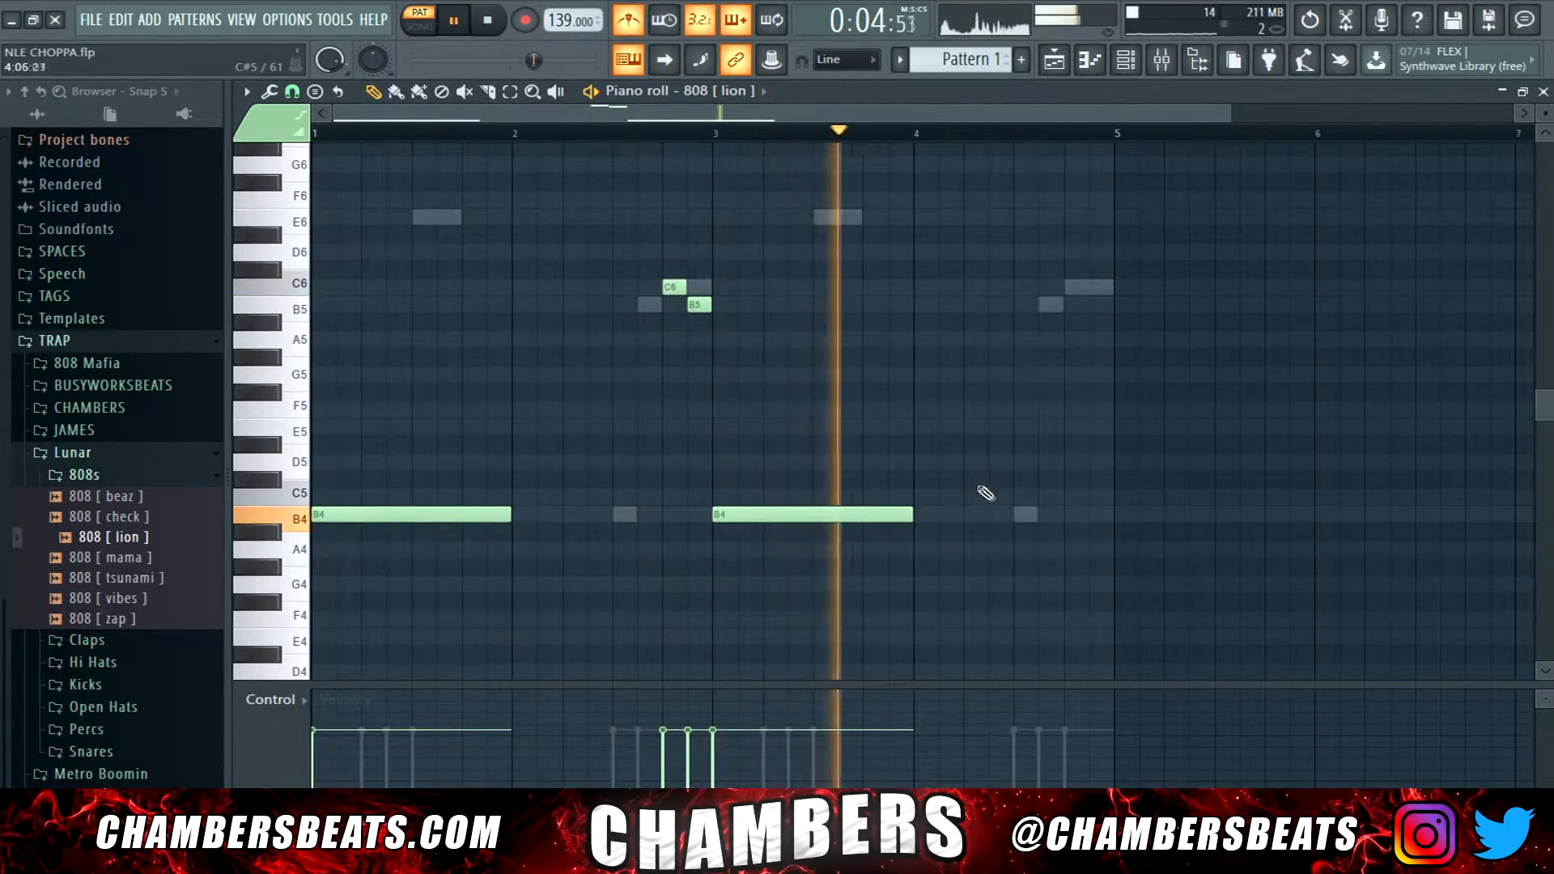
key(space)
Move all 808 notes out of Pattern 1 into a new Pattern 2.
key(ctrl+a)
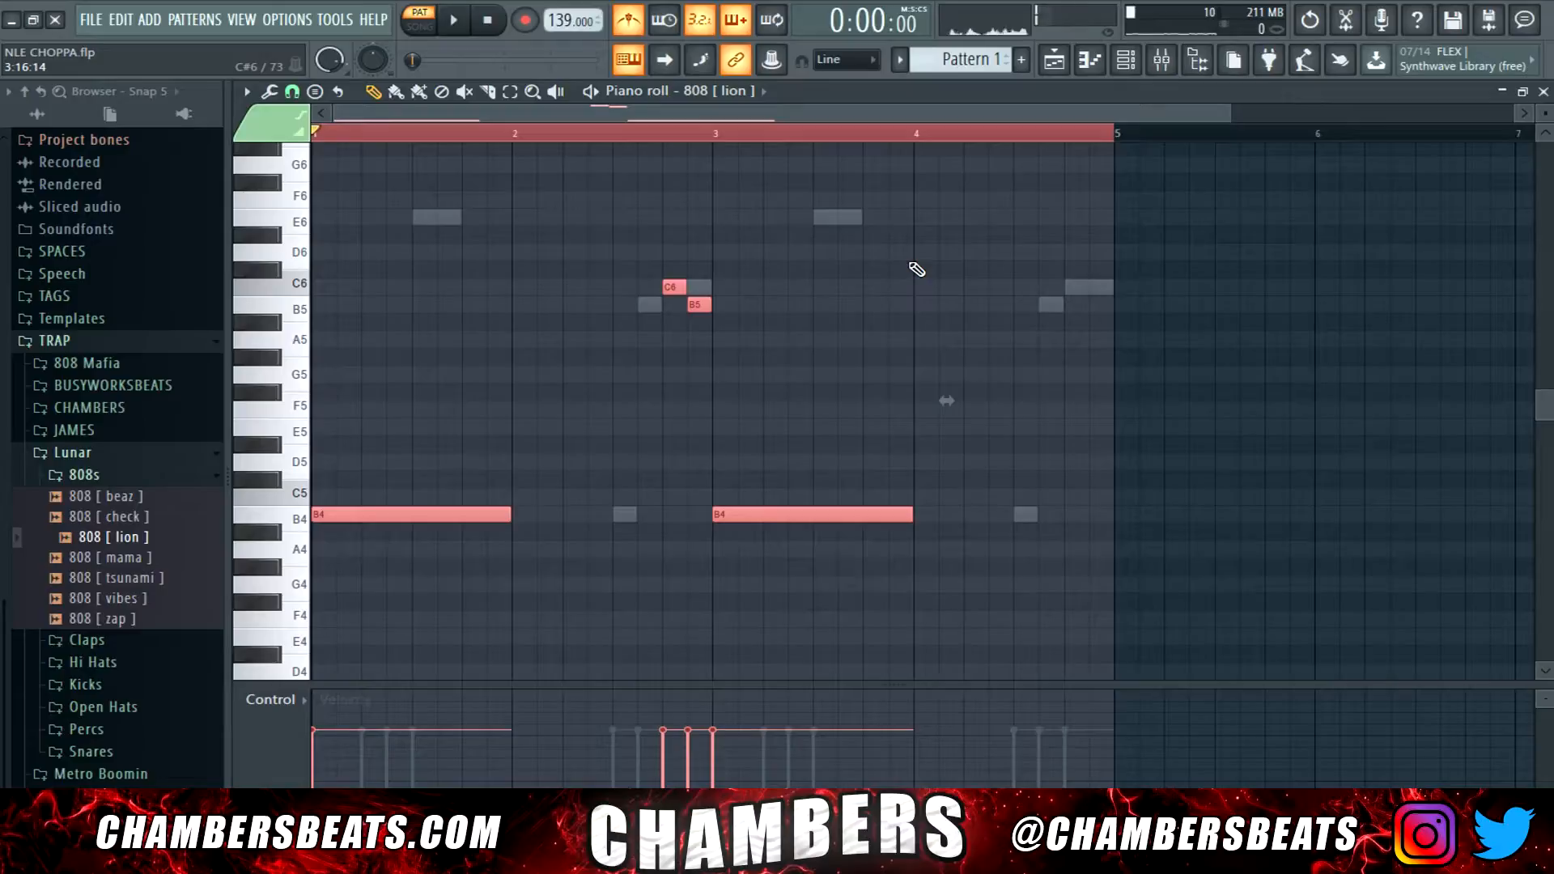
key(ctrl+x)
click(1022, 59)
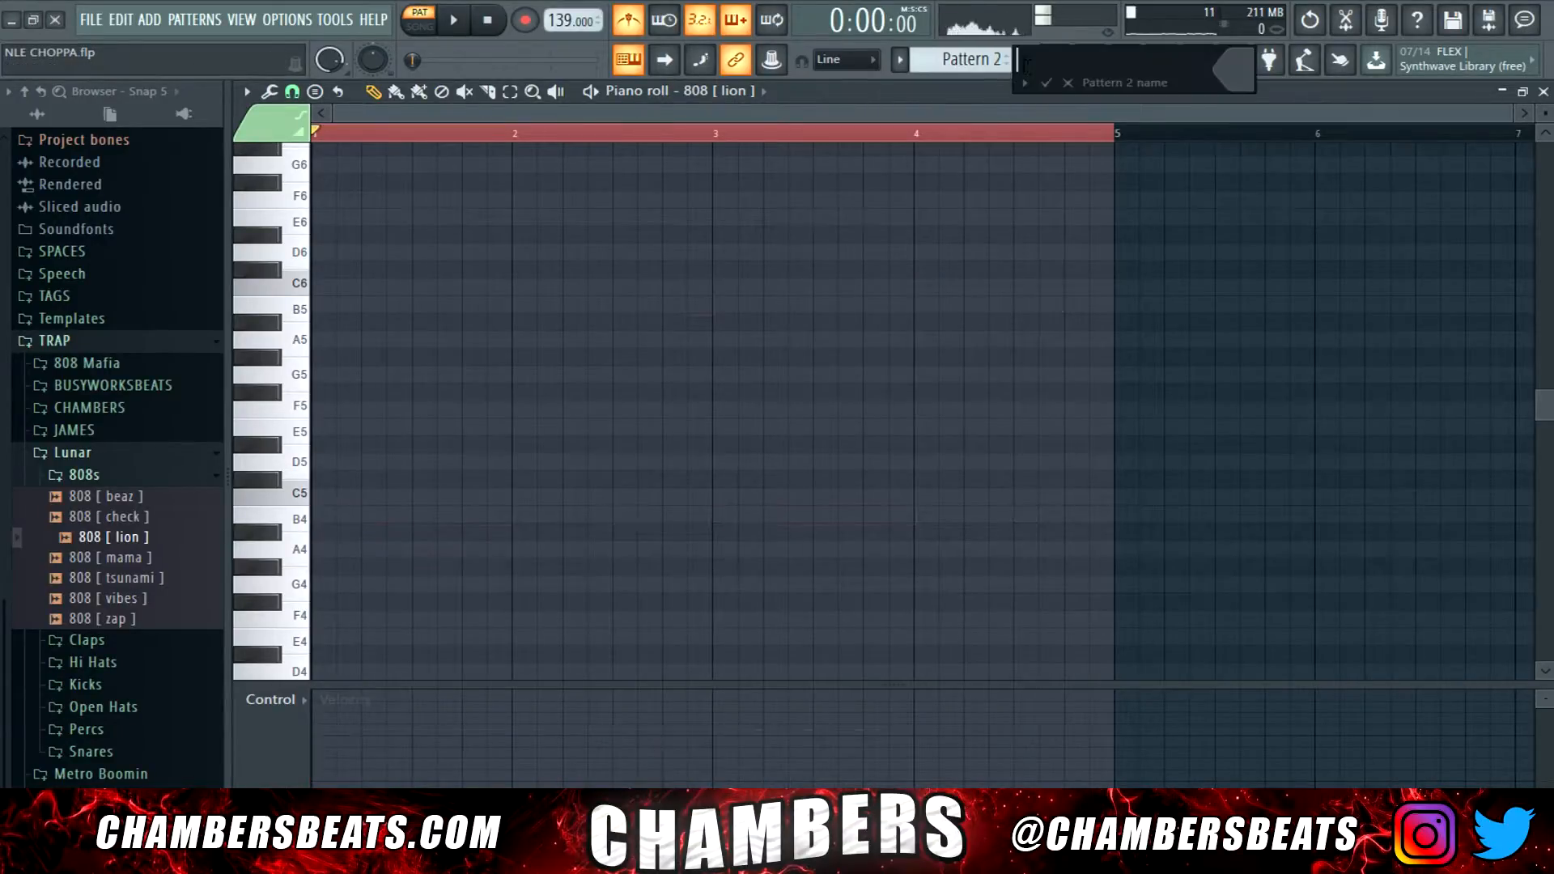
click(1045, 82)
key(ctrl+v)
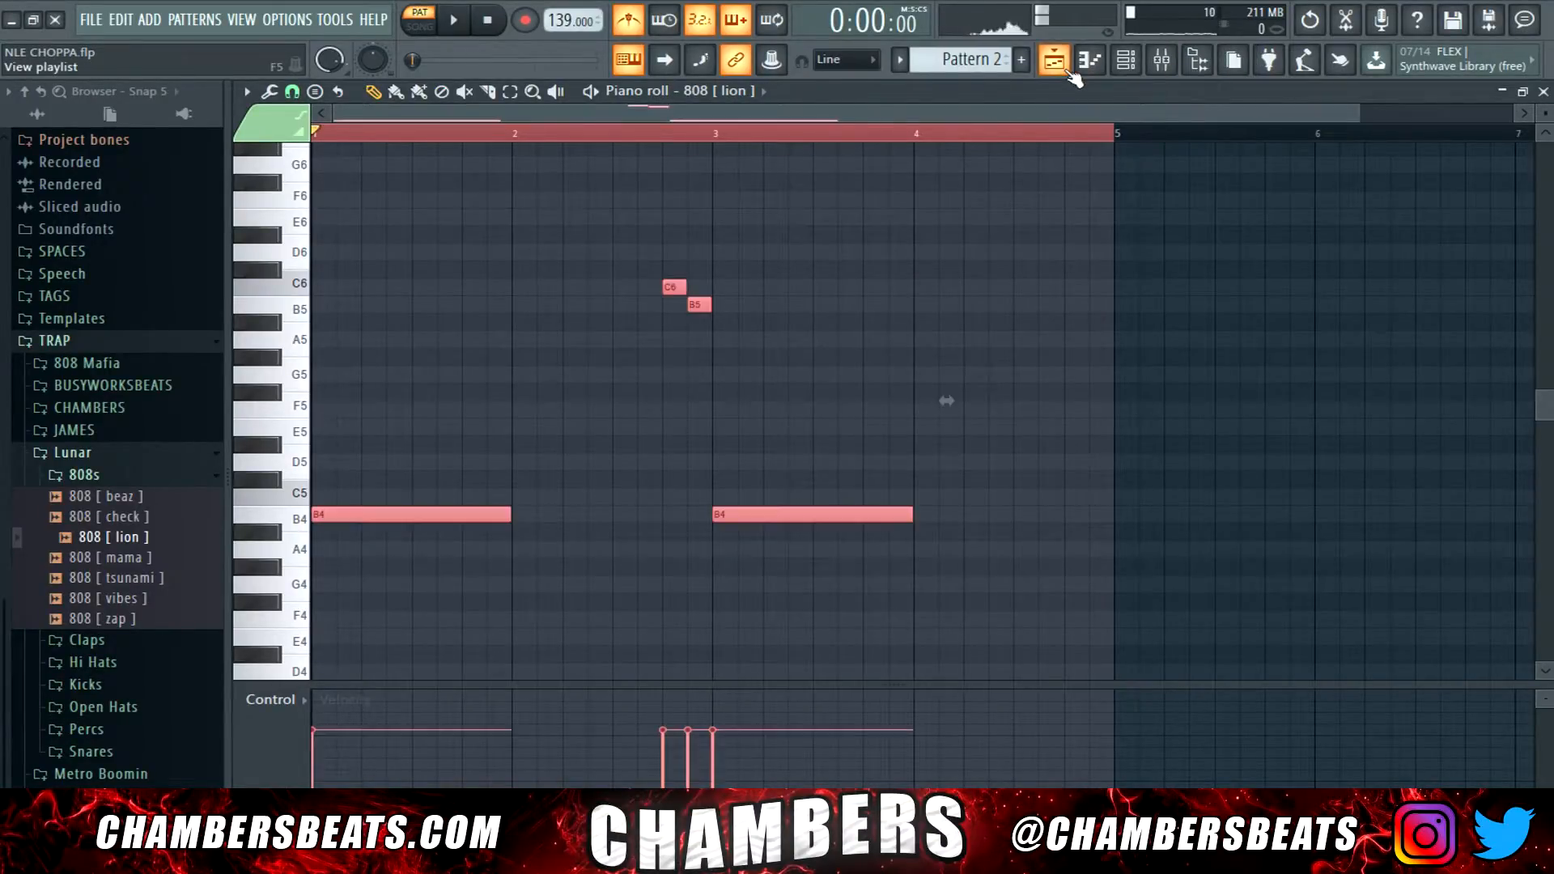
Place Pattern 2 at bar 1 of Track 2 and a variation of it, Pattern 3, at bar 5.
key(F5)
click(544, 218)
drag(677, 237, 732, 237)
click(899, 59)
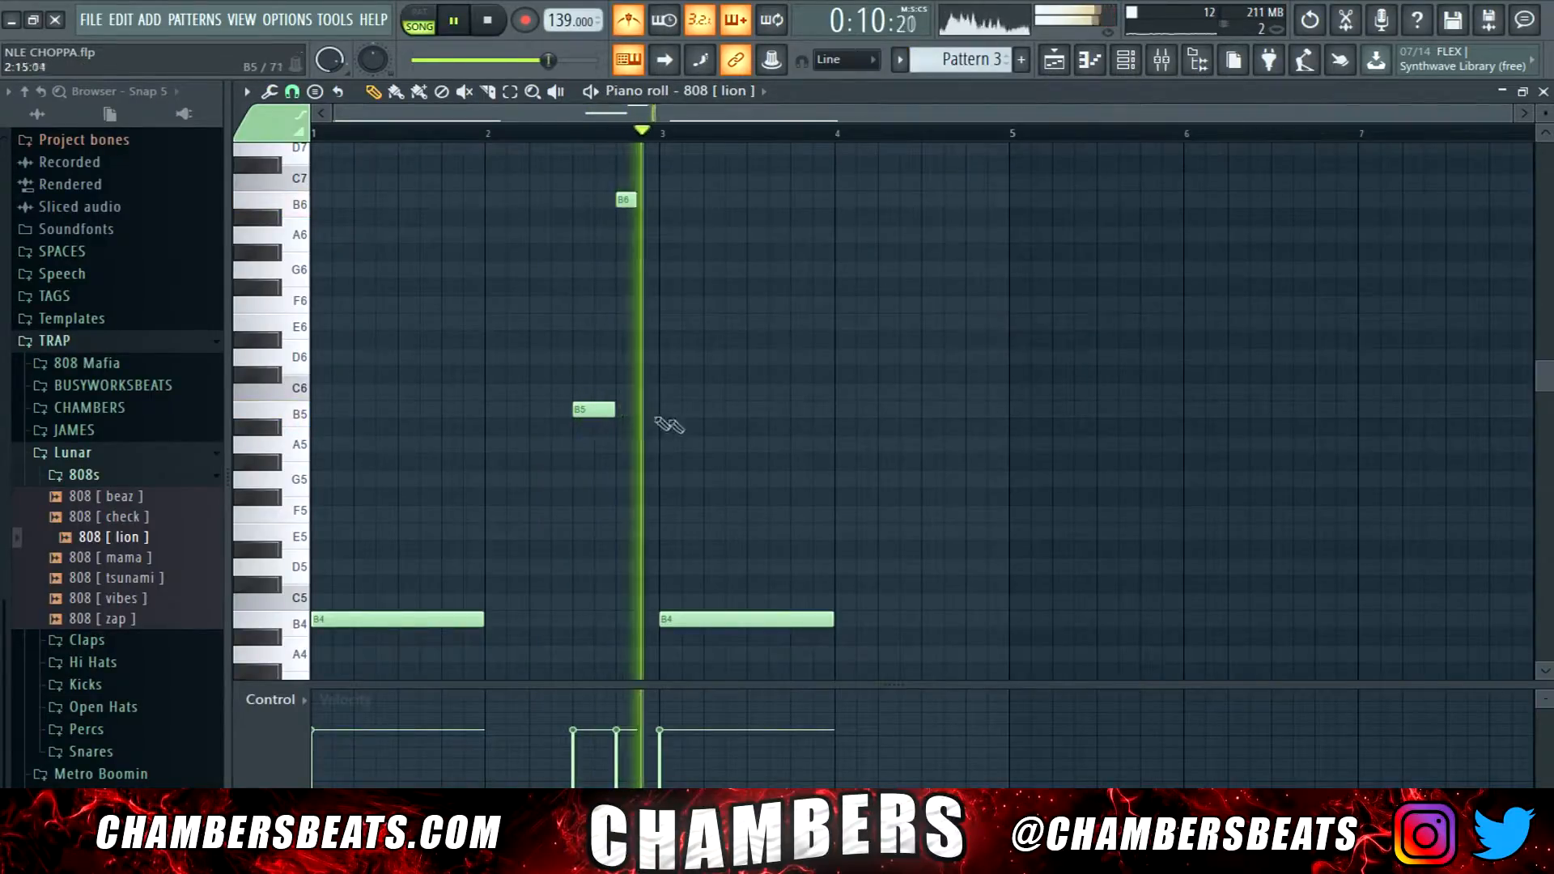
Add two short B4 notes in the second half of bar 4 in Pattern 3, and play the song.
scroll(669, 420, down, 3)
click(925, 515)
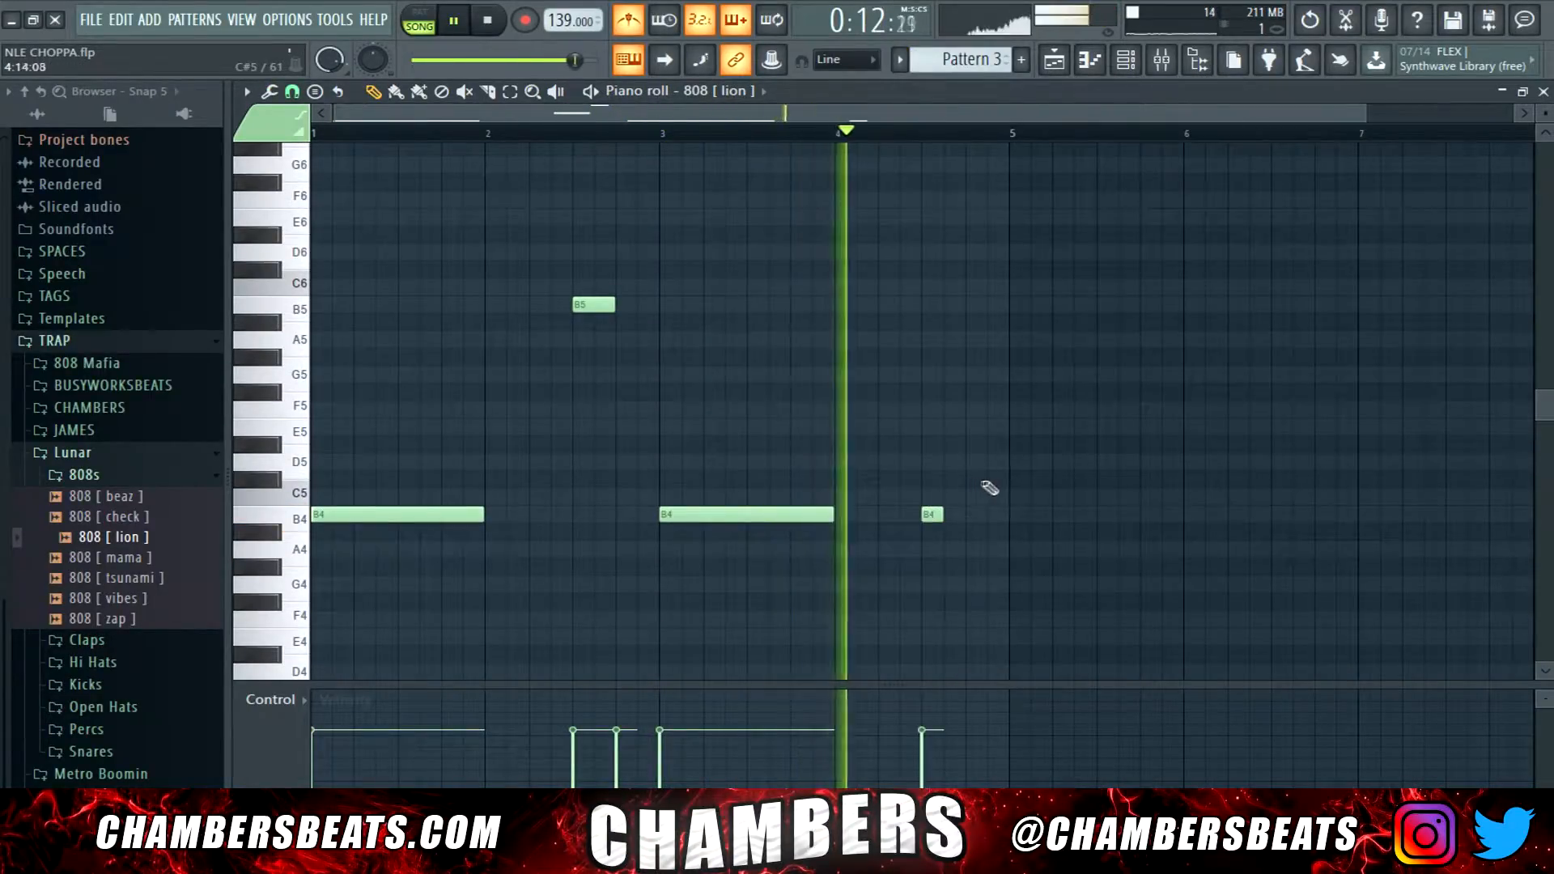
click(982, 518)
key(space)
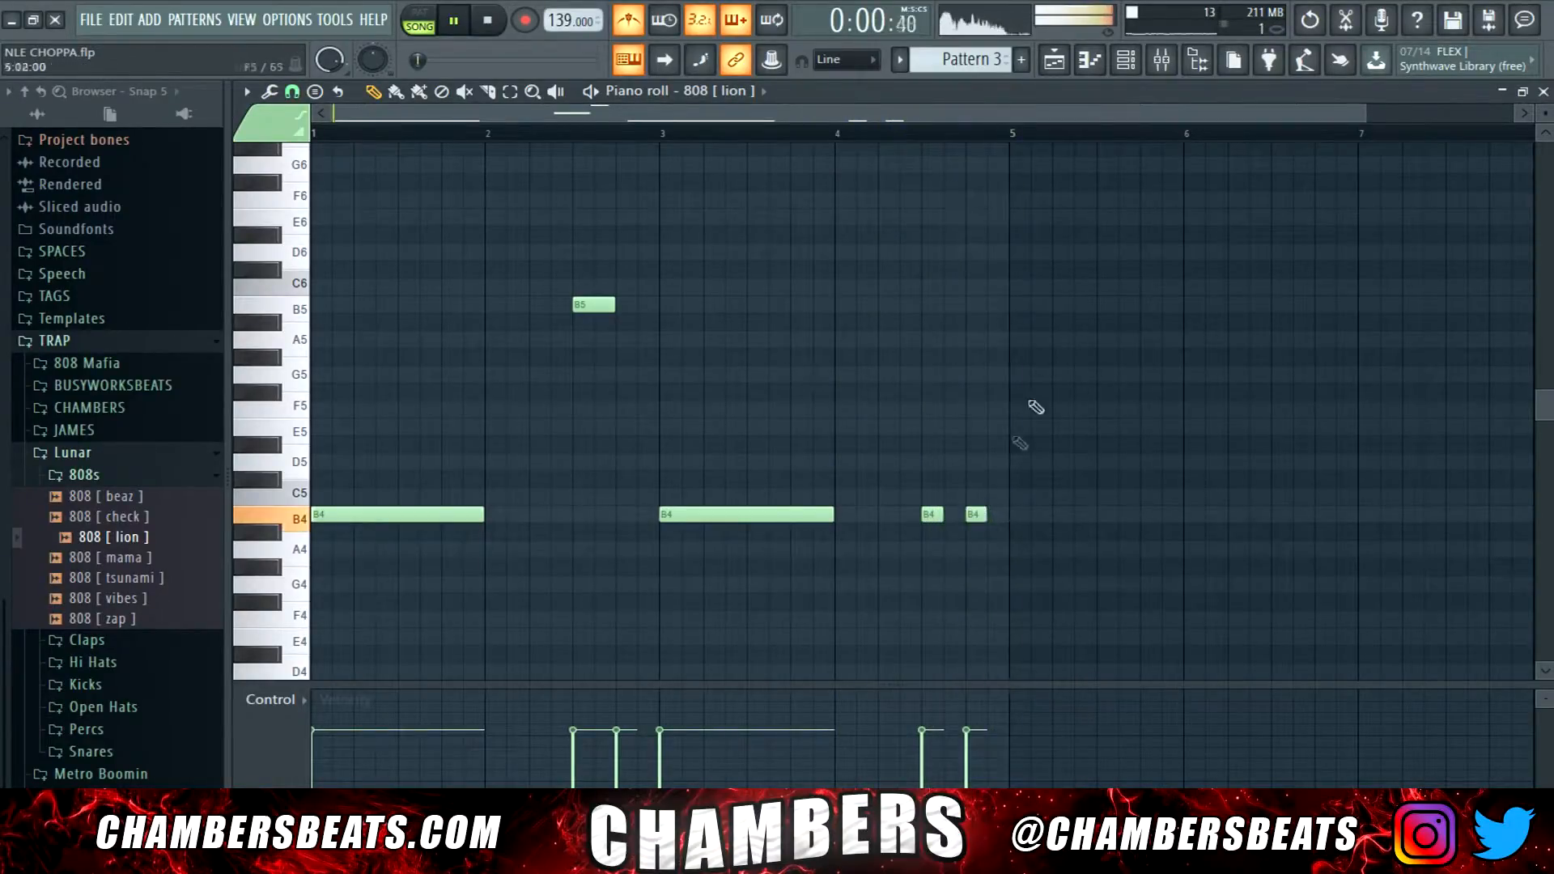
click(856, 135)
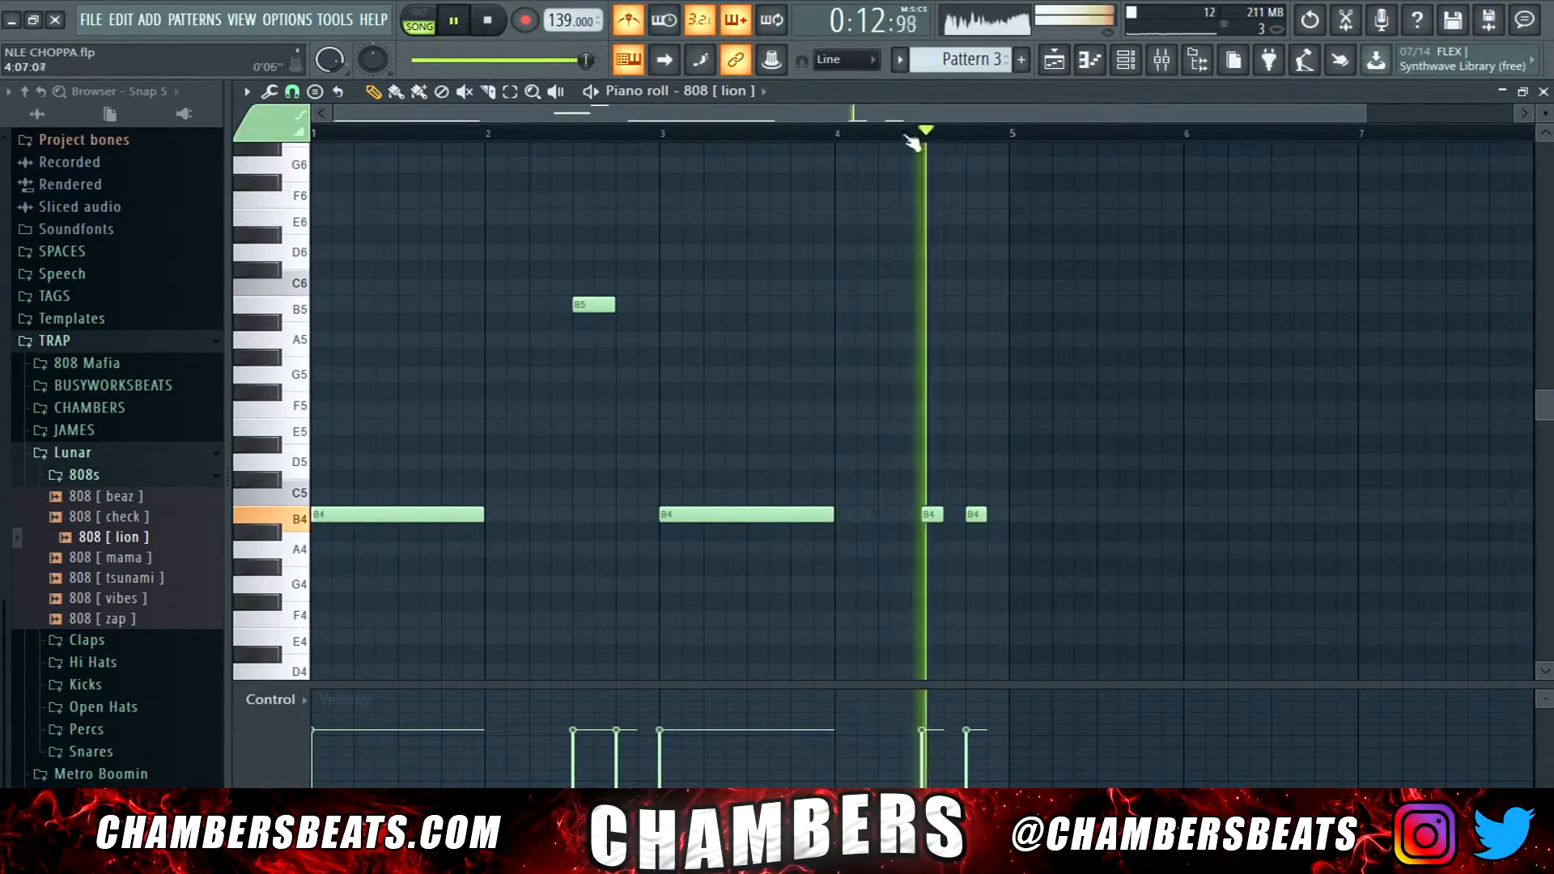
key(space)
Load the Clap [ fye ] sample from the Lunar Claps folder into a new channel.
key(F5)
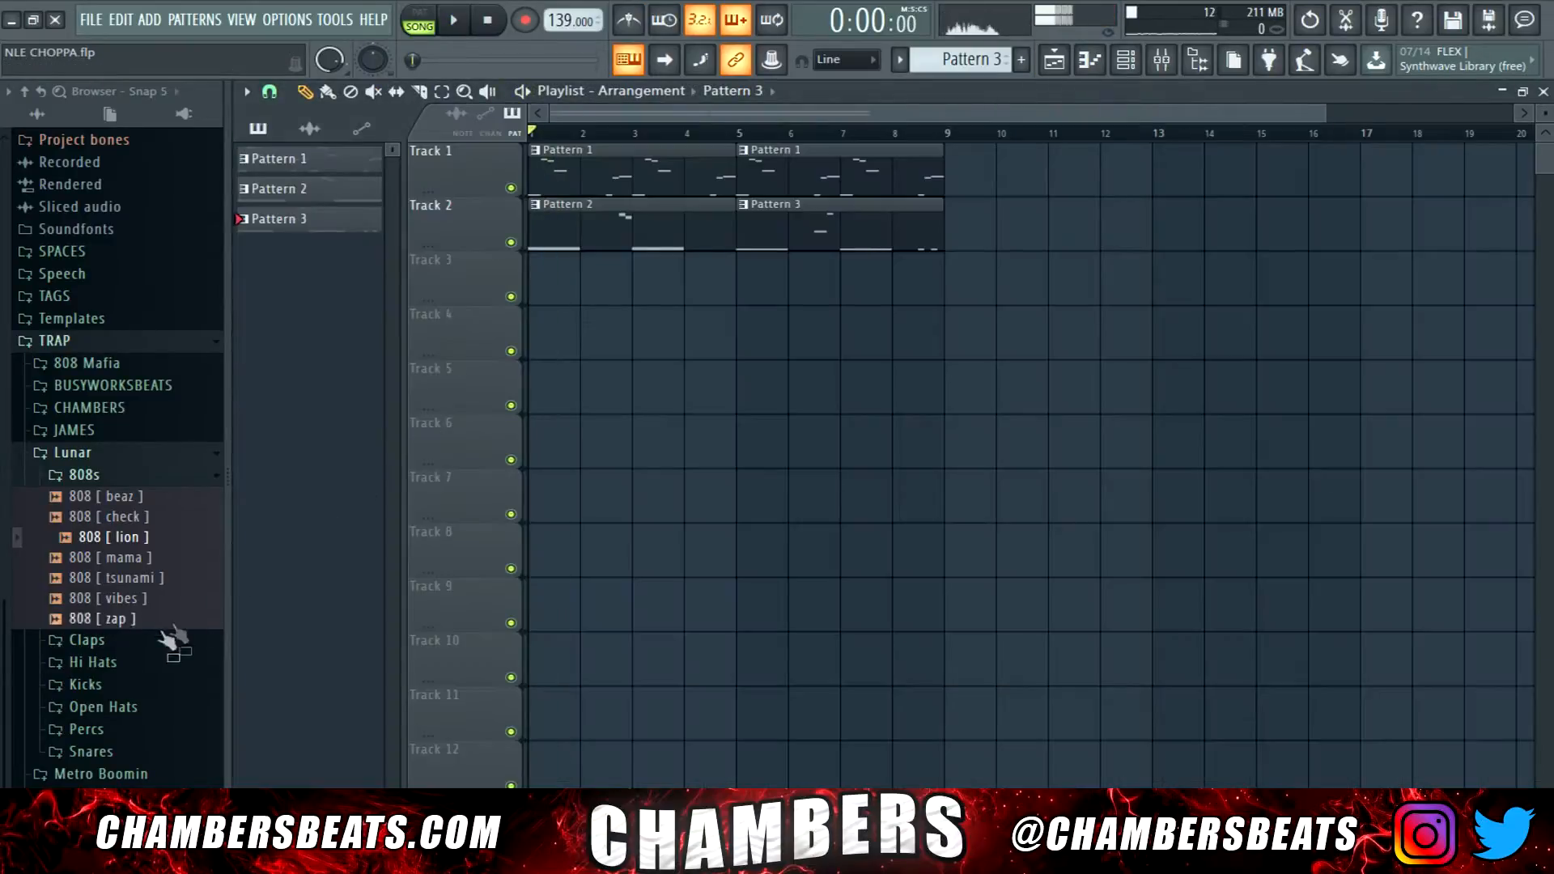
click(139, 642)
right_click(147, 684)
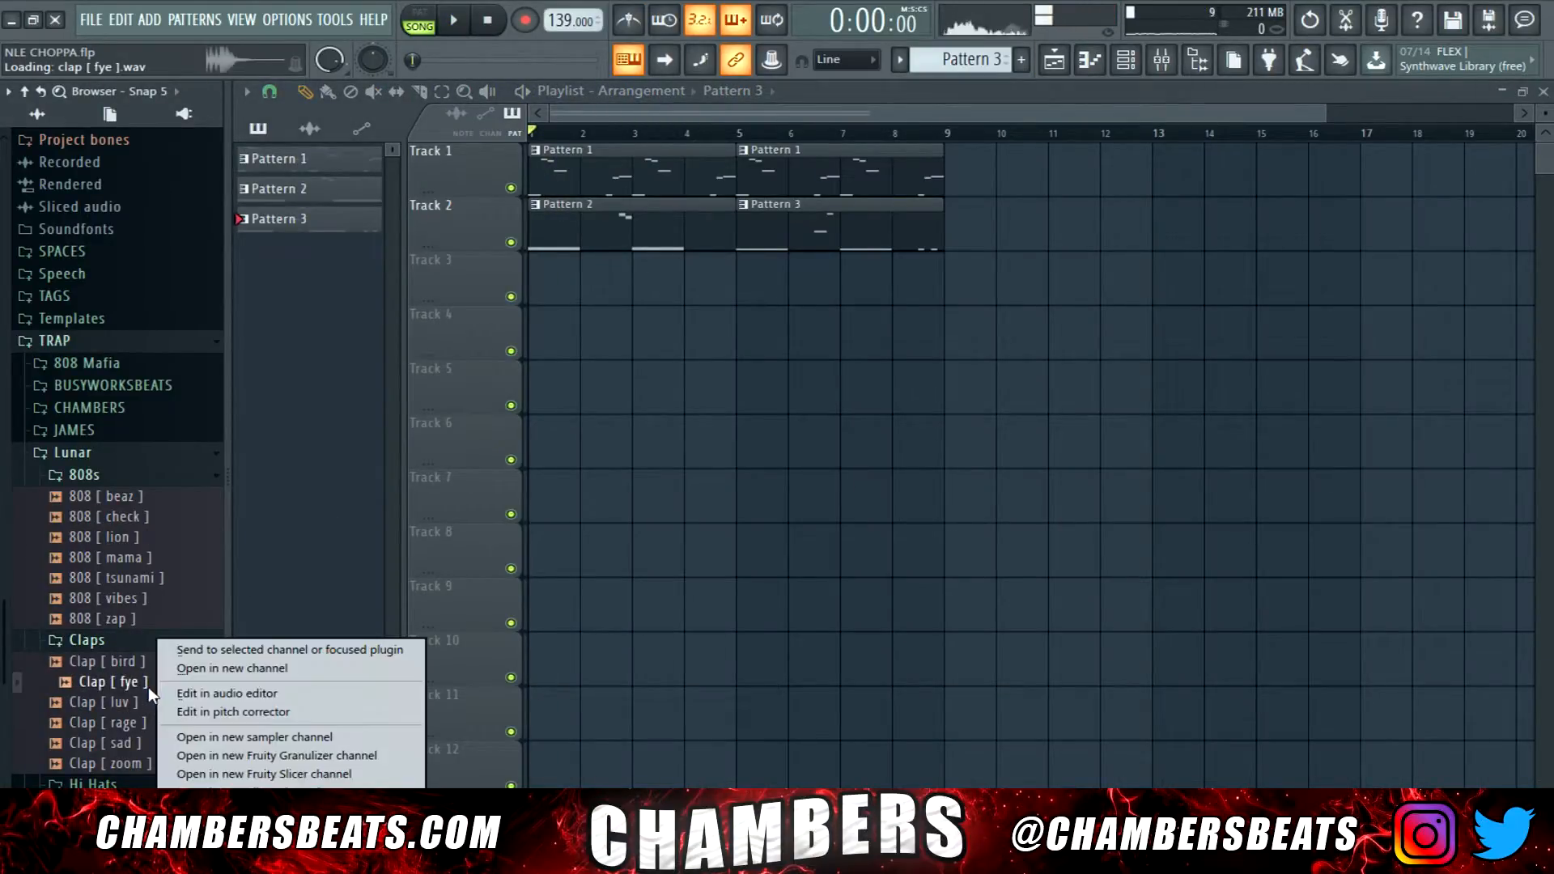
click(180, 686)
click(822, 180)
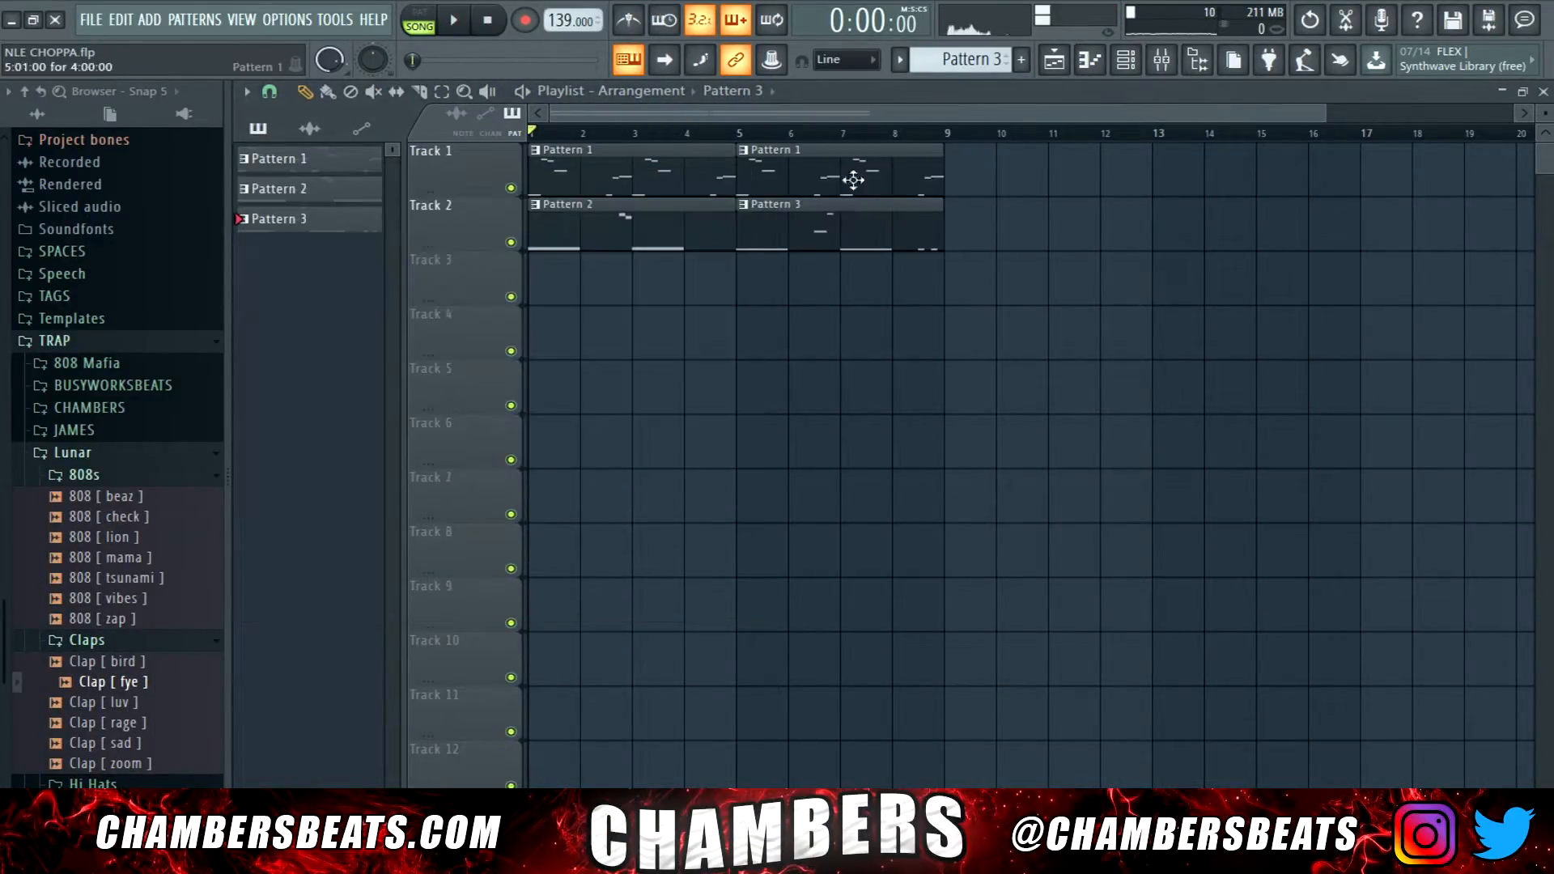
Create the clap rhythm in a new Pattern 4 and repeat it four times on Track 3 through bar 8.
click(1054, 64)
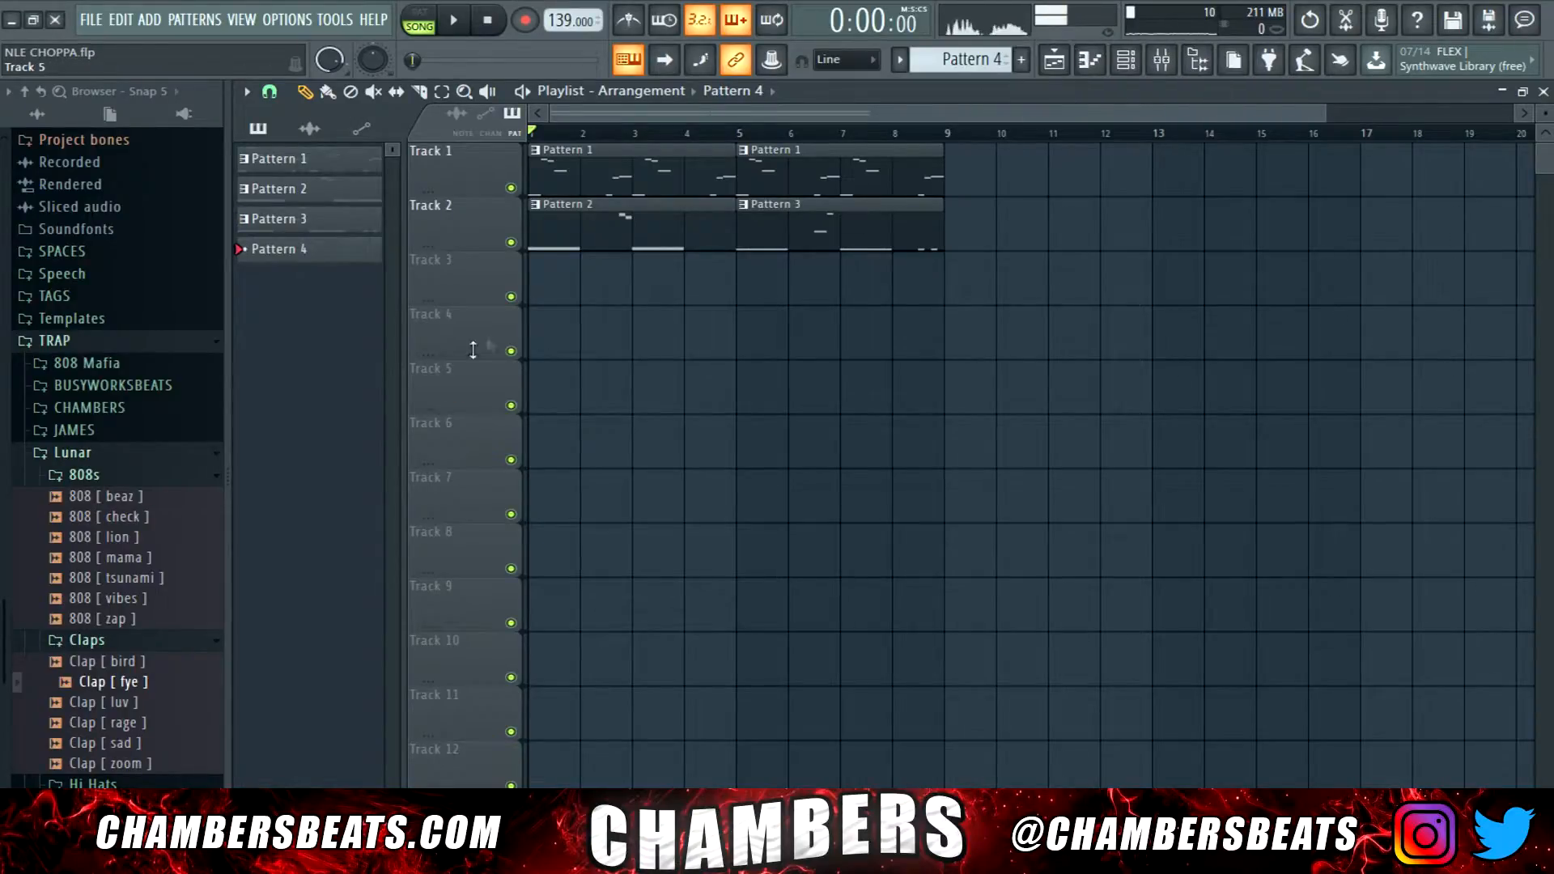
click(564, 278)
click(1127, 62)
Load the Hi Hat [ fast ] sample from the Lunar Hi Hats folder and place a new Pattern 5 at bar 1 of Track 4.
click(133, 780)
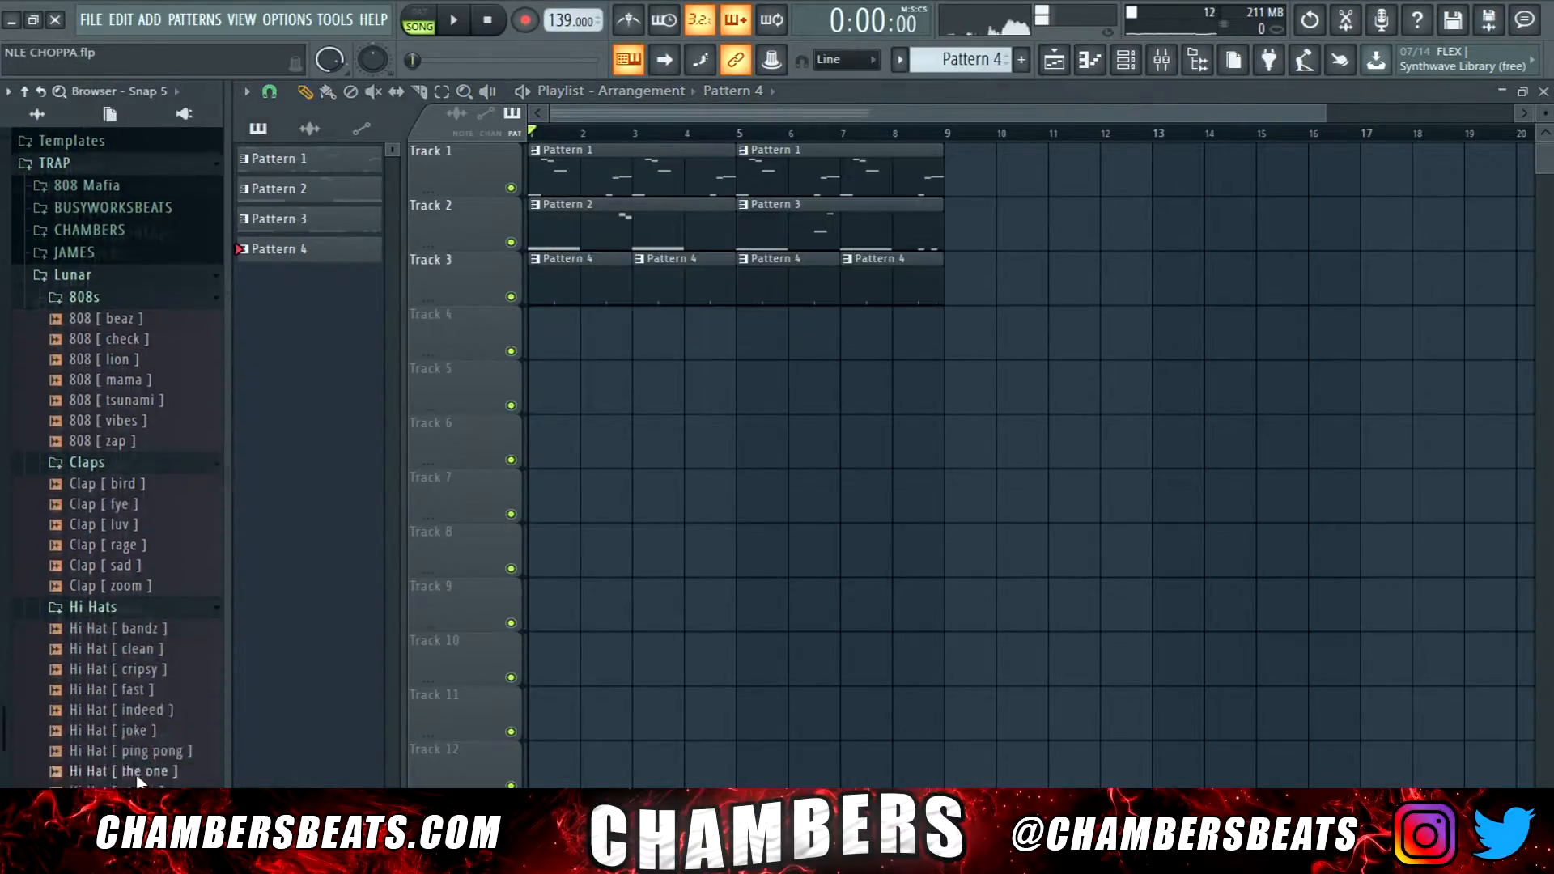
click(162, 702)
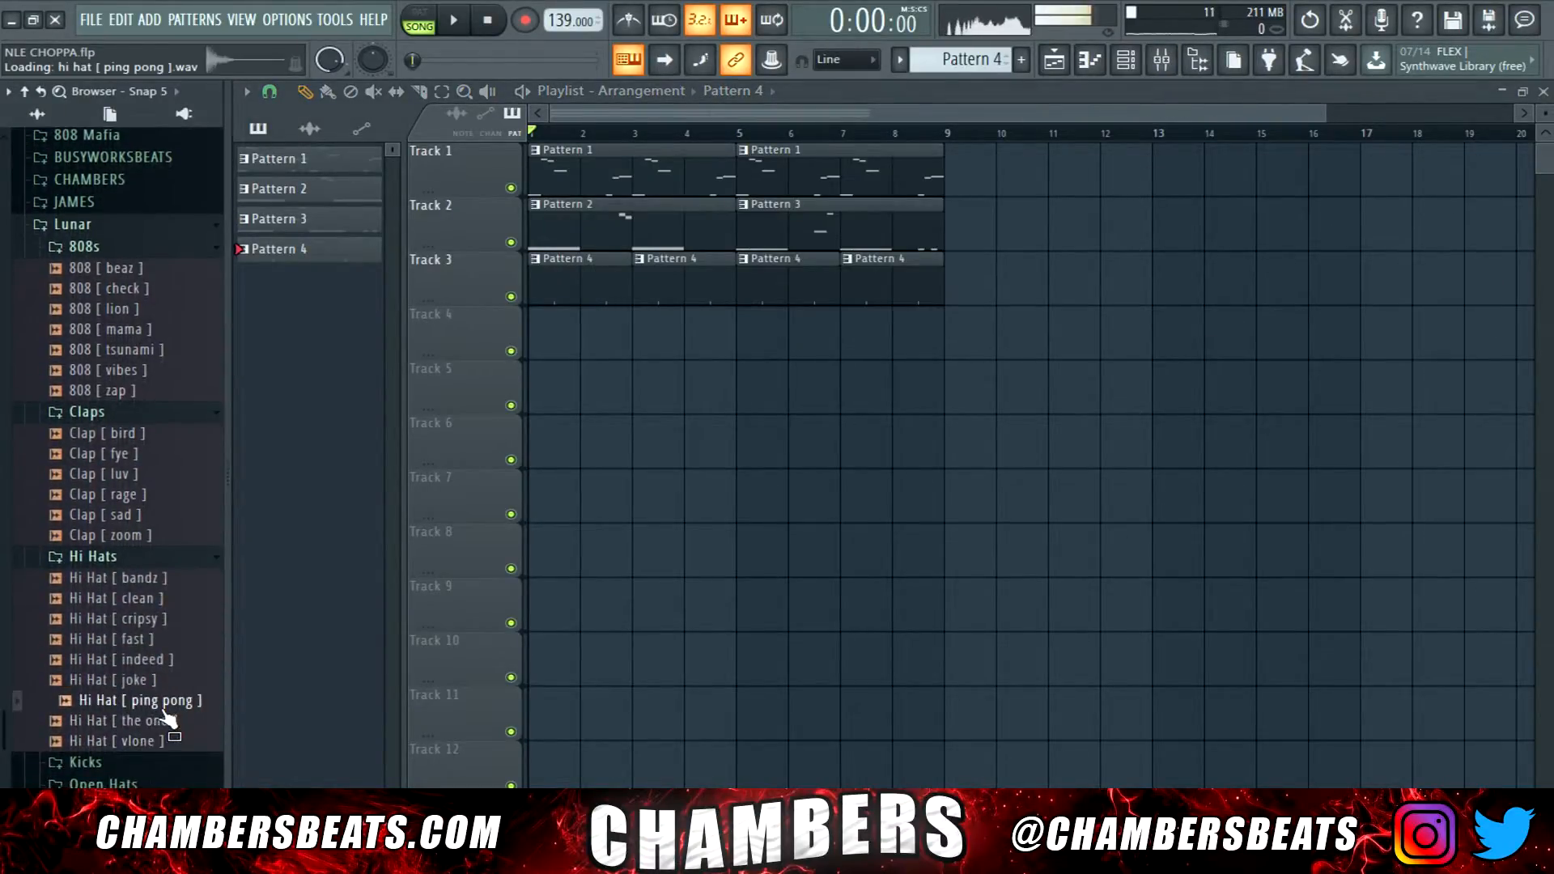
click(554, 338)
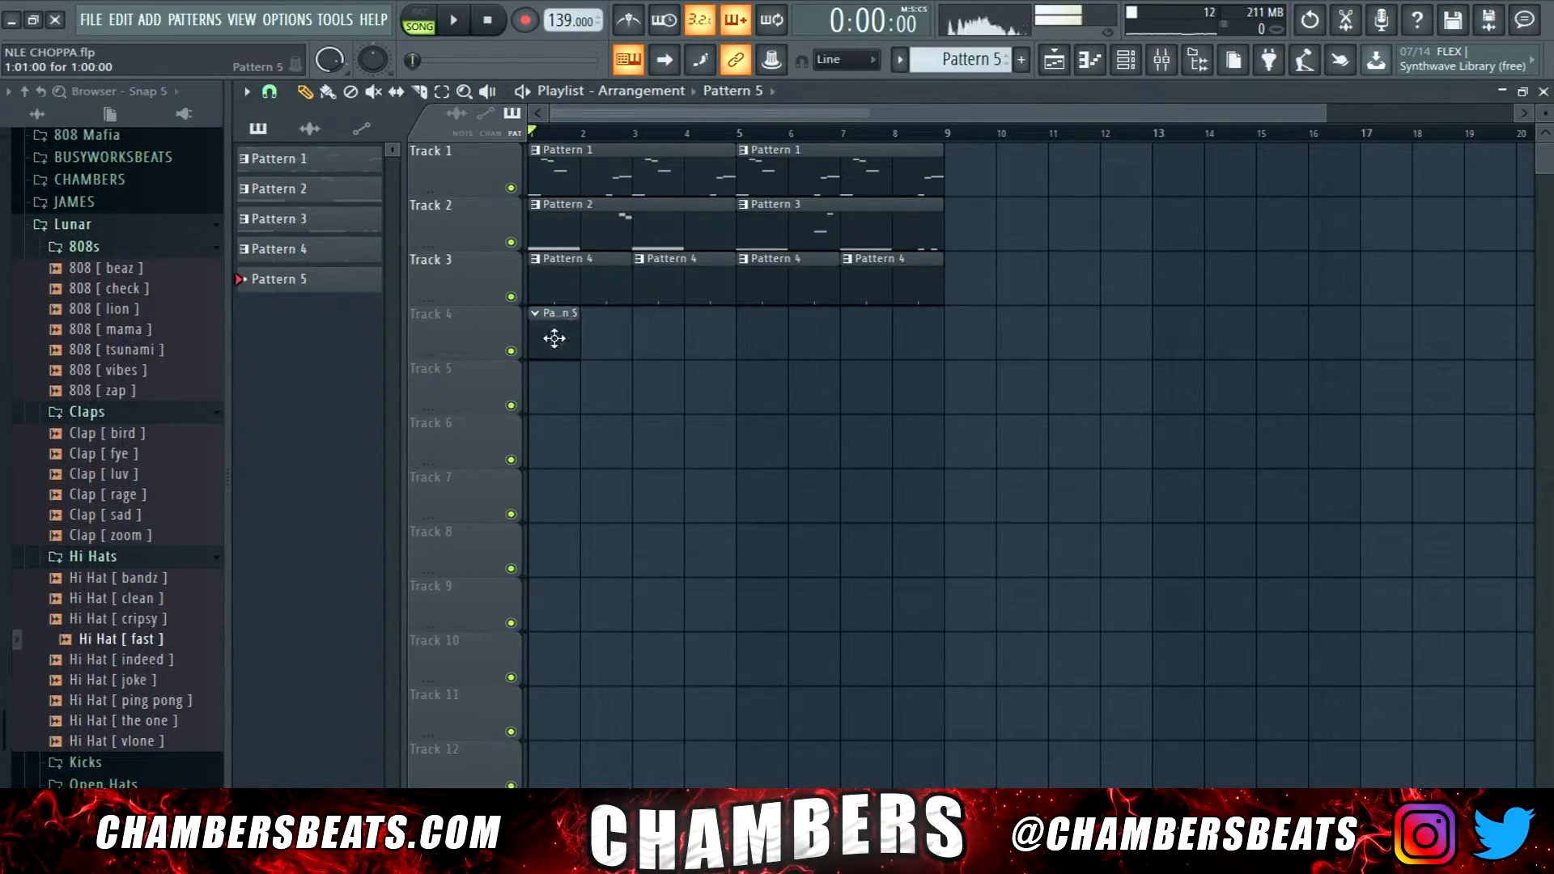
Create the hi-hat rhythm in Pattern 5 with hits on steps 1, 7, 13, 25, 27 and 29 while playing the song.
click(1126, 59)
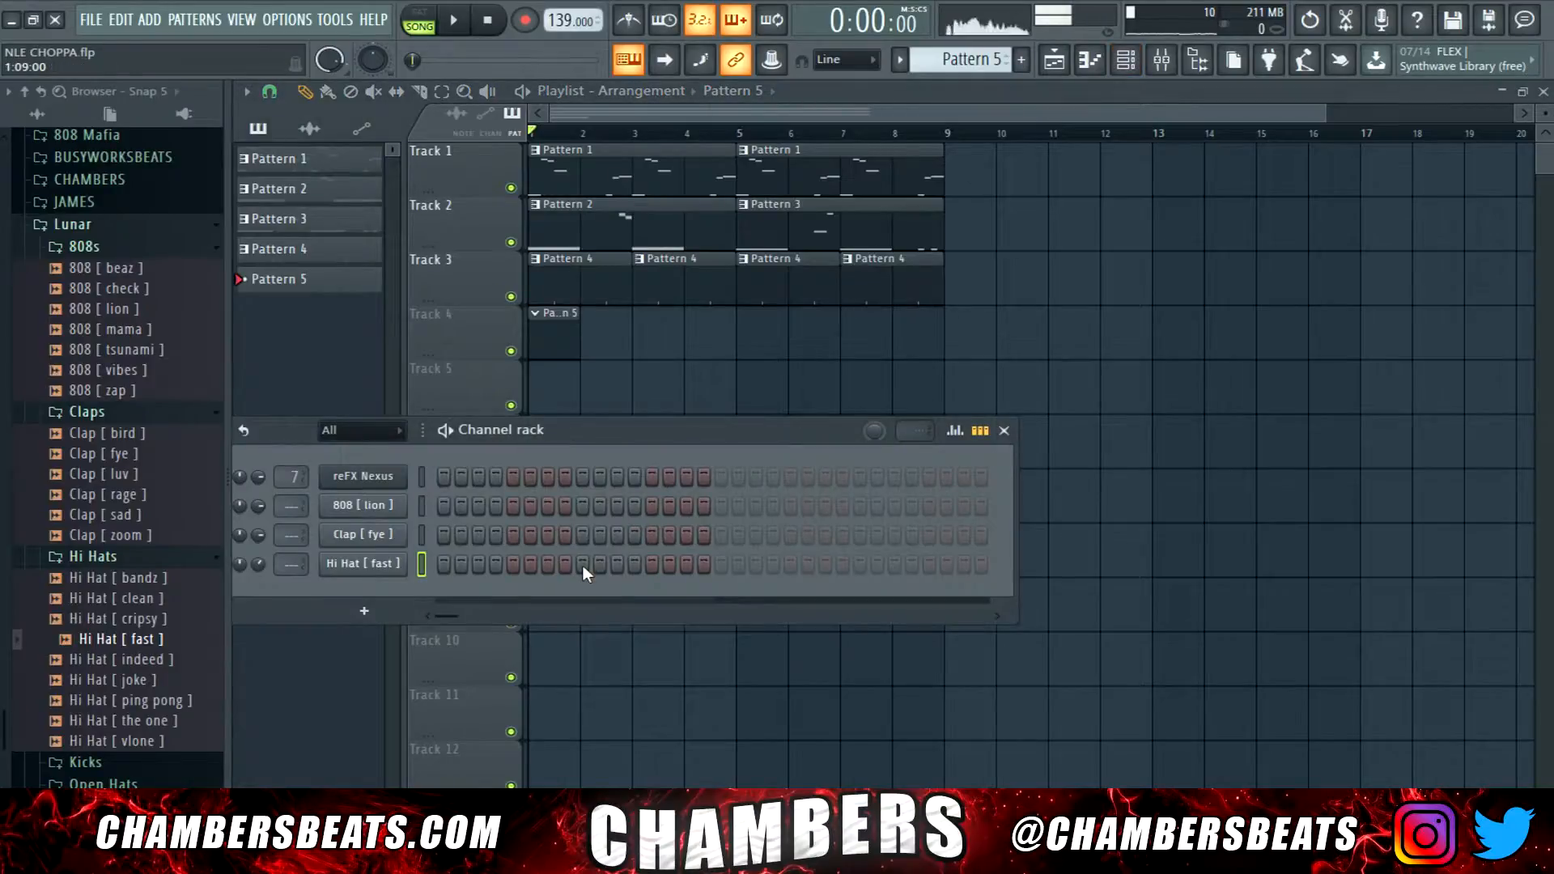
right_click(395, 564)
drag(637, 434, 693, 332)
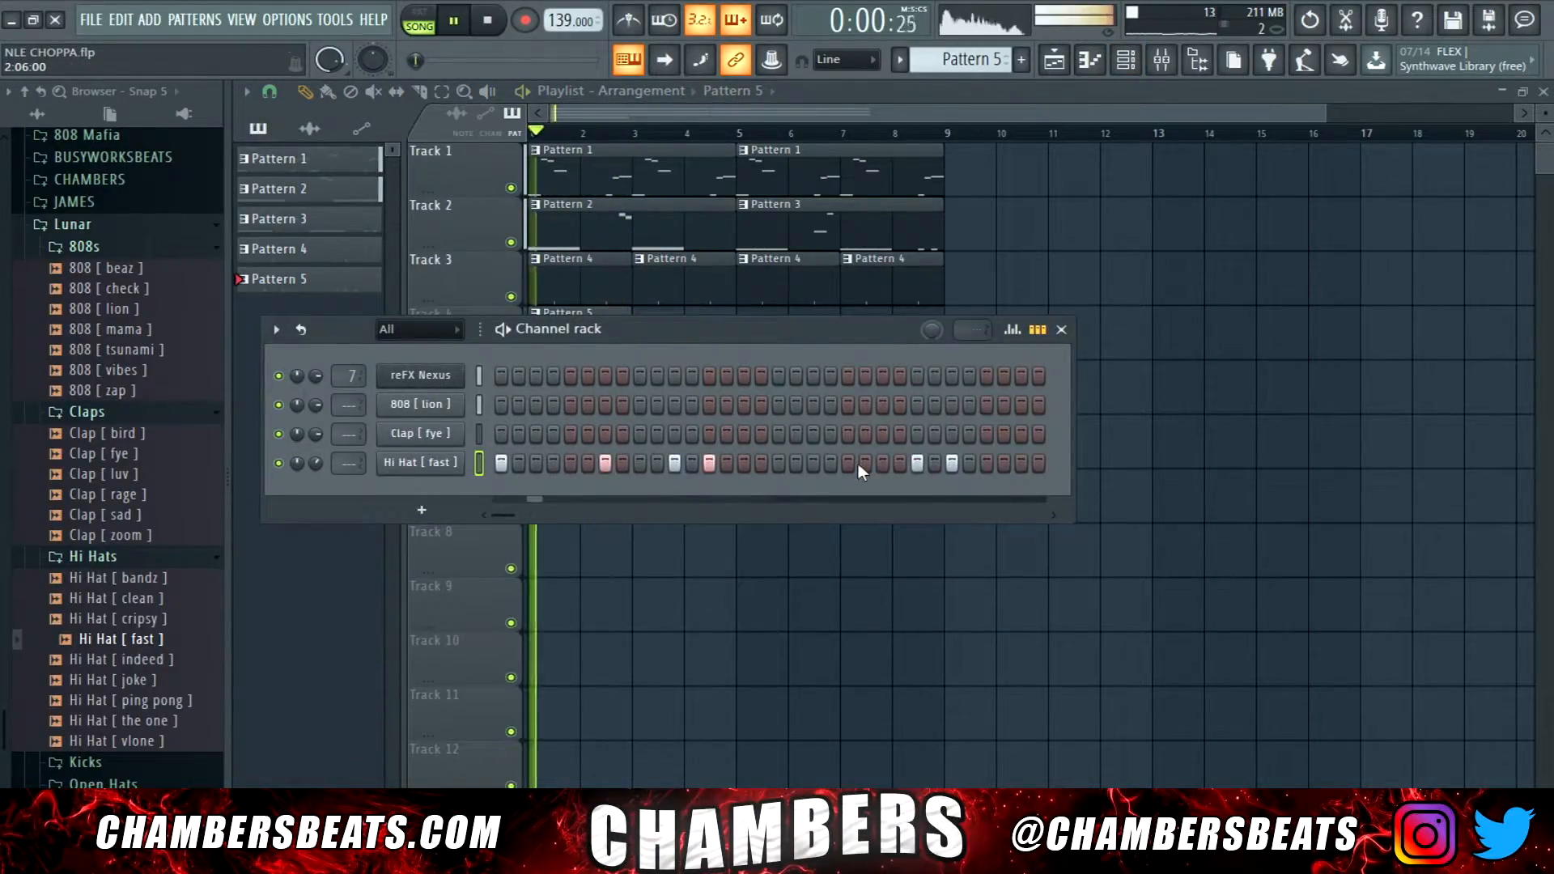
click(675, 461)
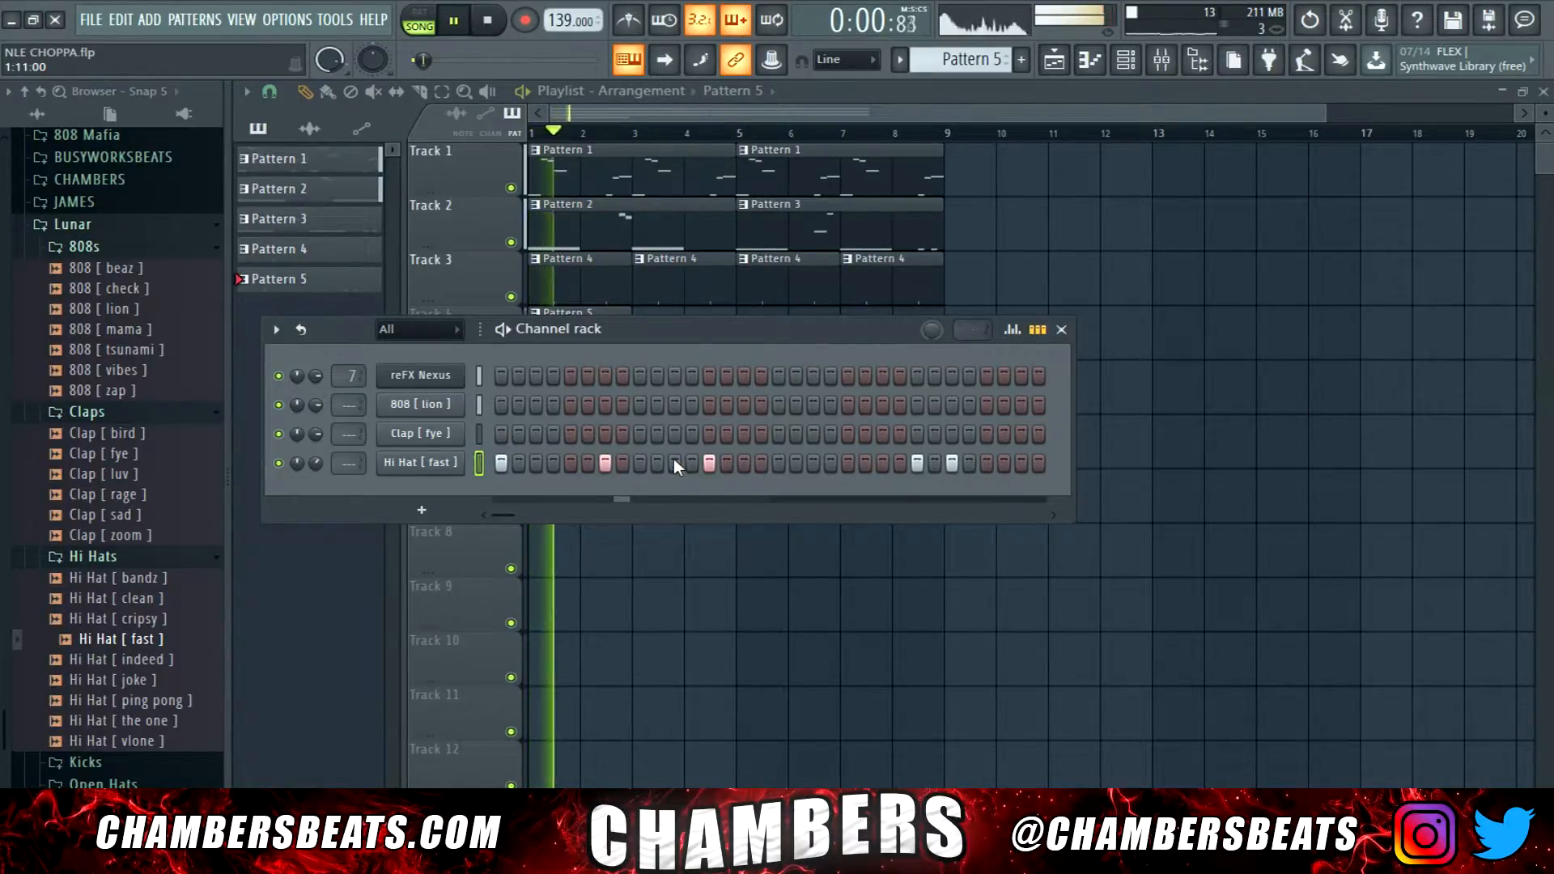
click(987, 463)
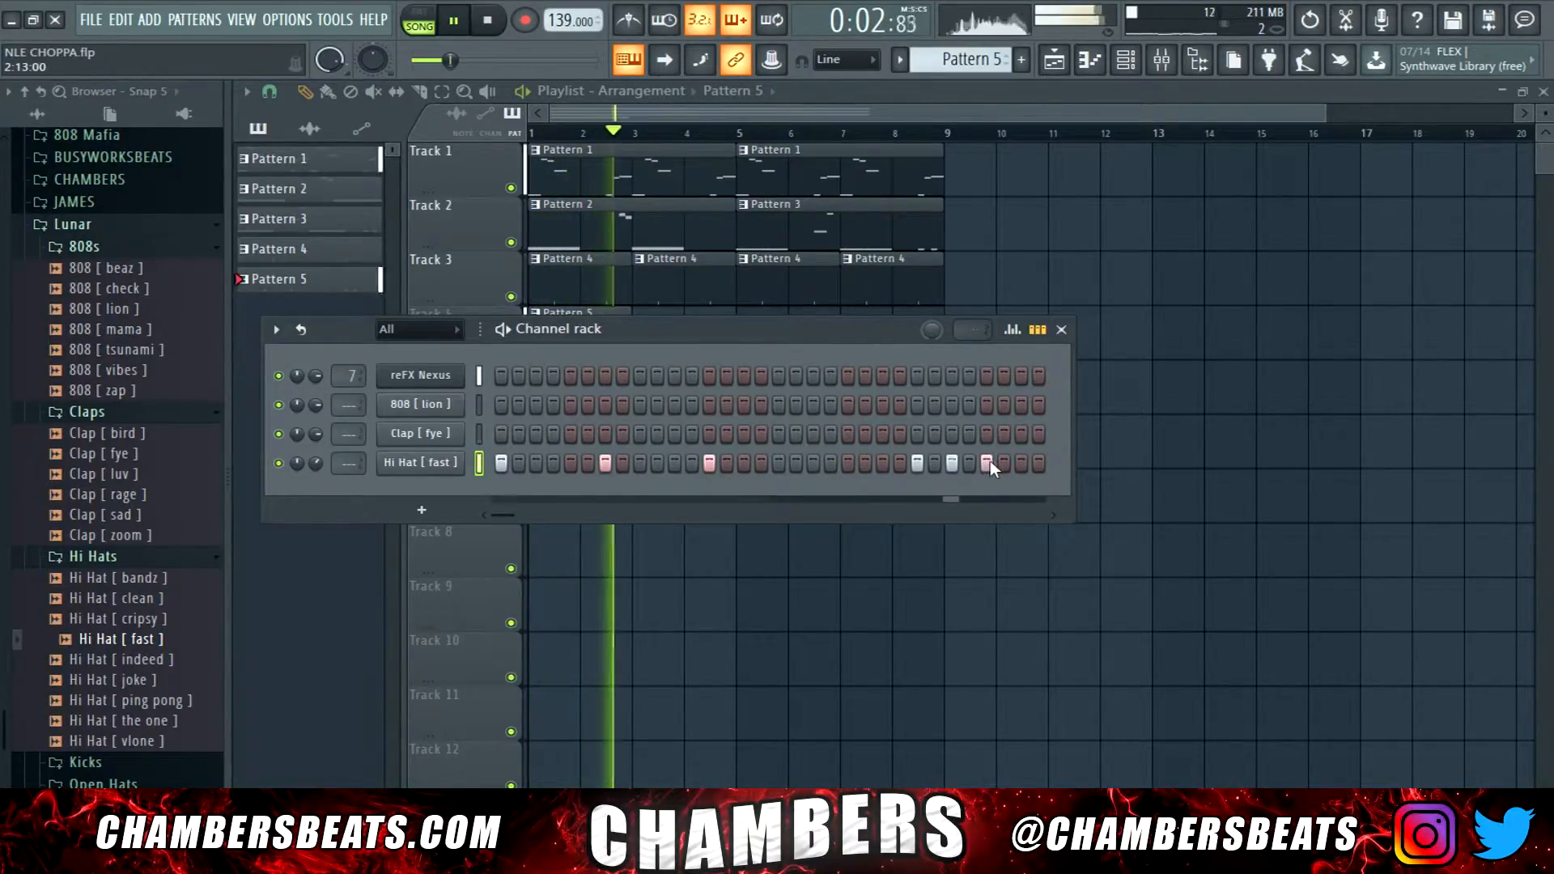
key(space)
click(1061, 329)
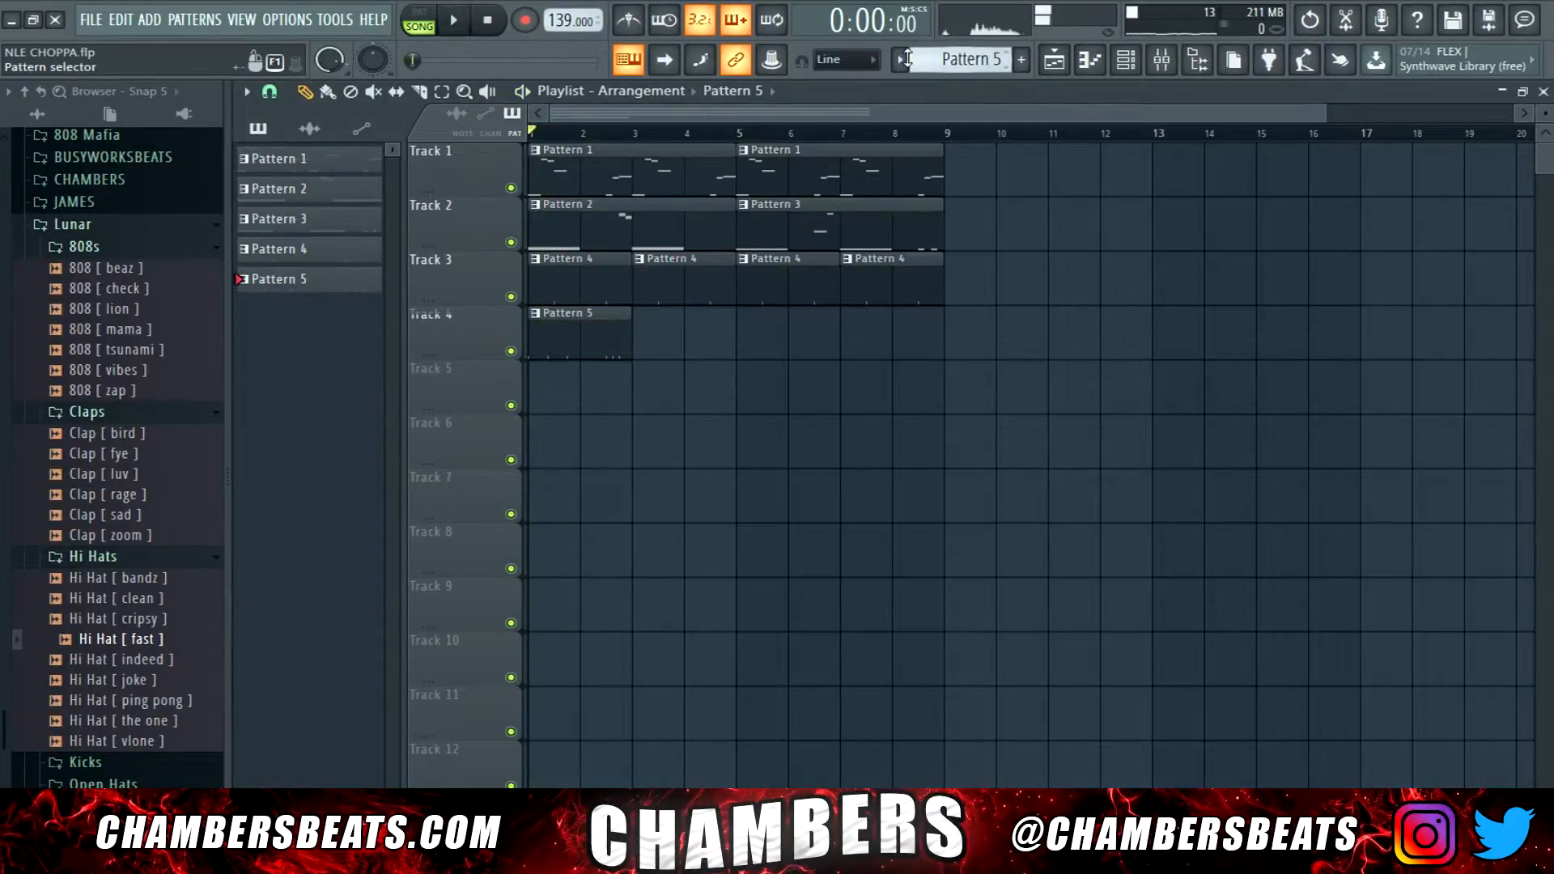
Clone Pattern 5 as Pattern 6 with added hits on steps 19 and 23, and alternate both patterns on Track 4 through bar 8.
click(899, 59)
click(1018, 283)
click(660, 350)
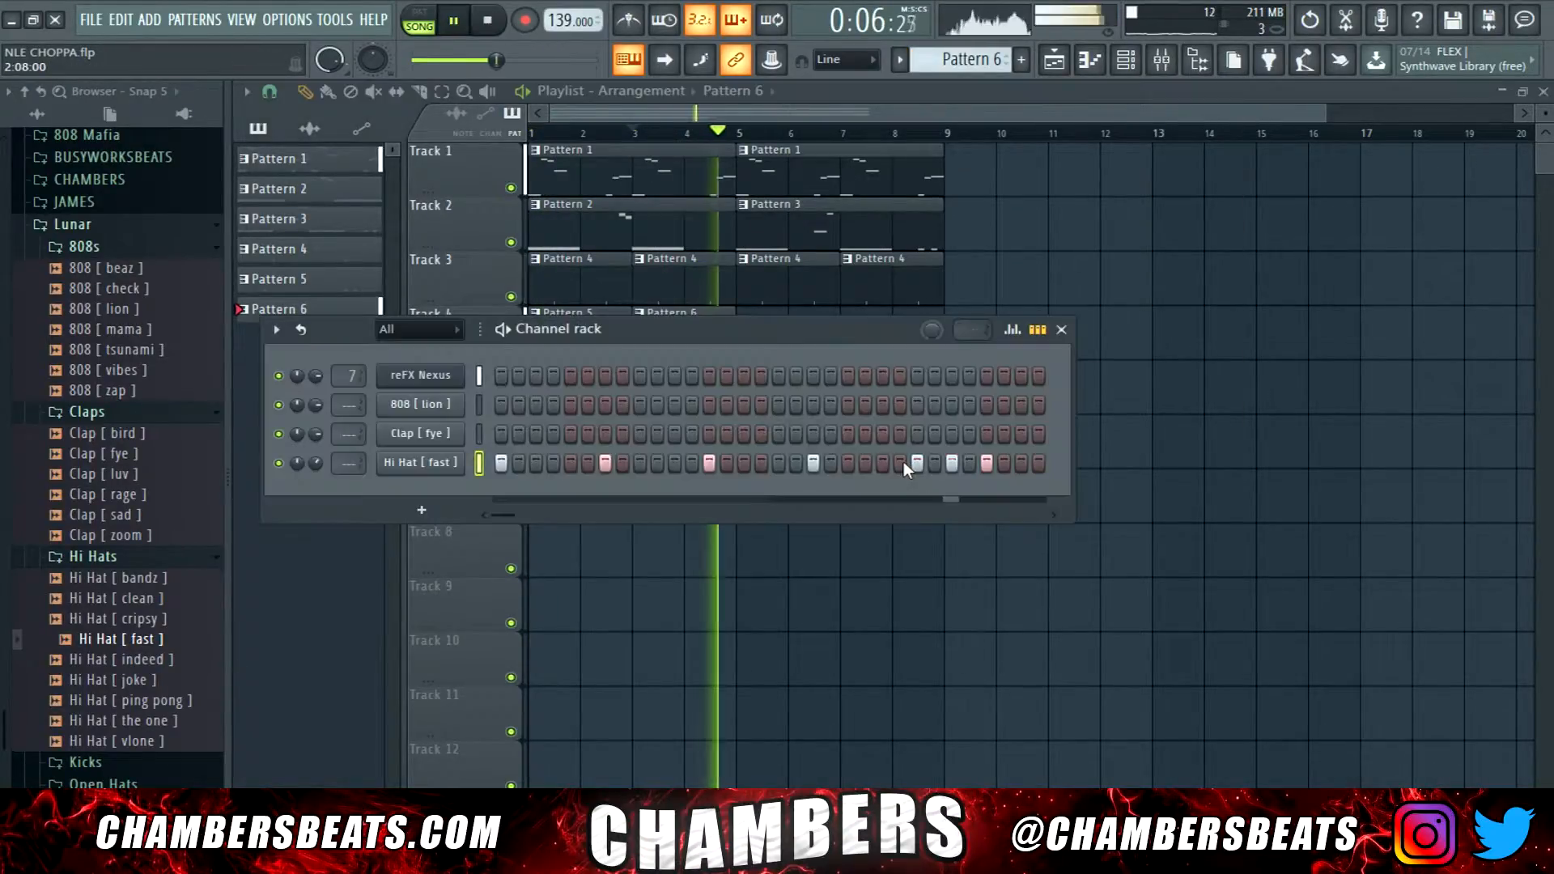
key(space)
key(space)
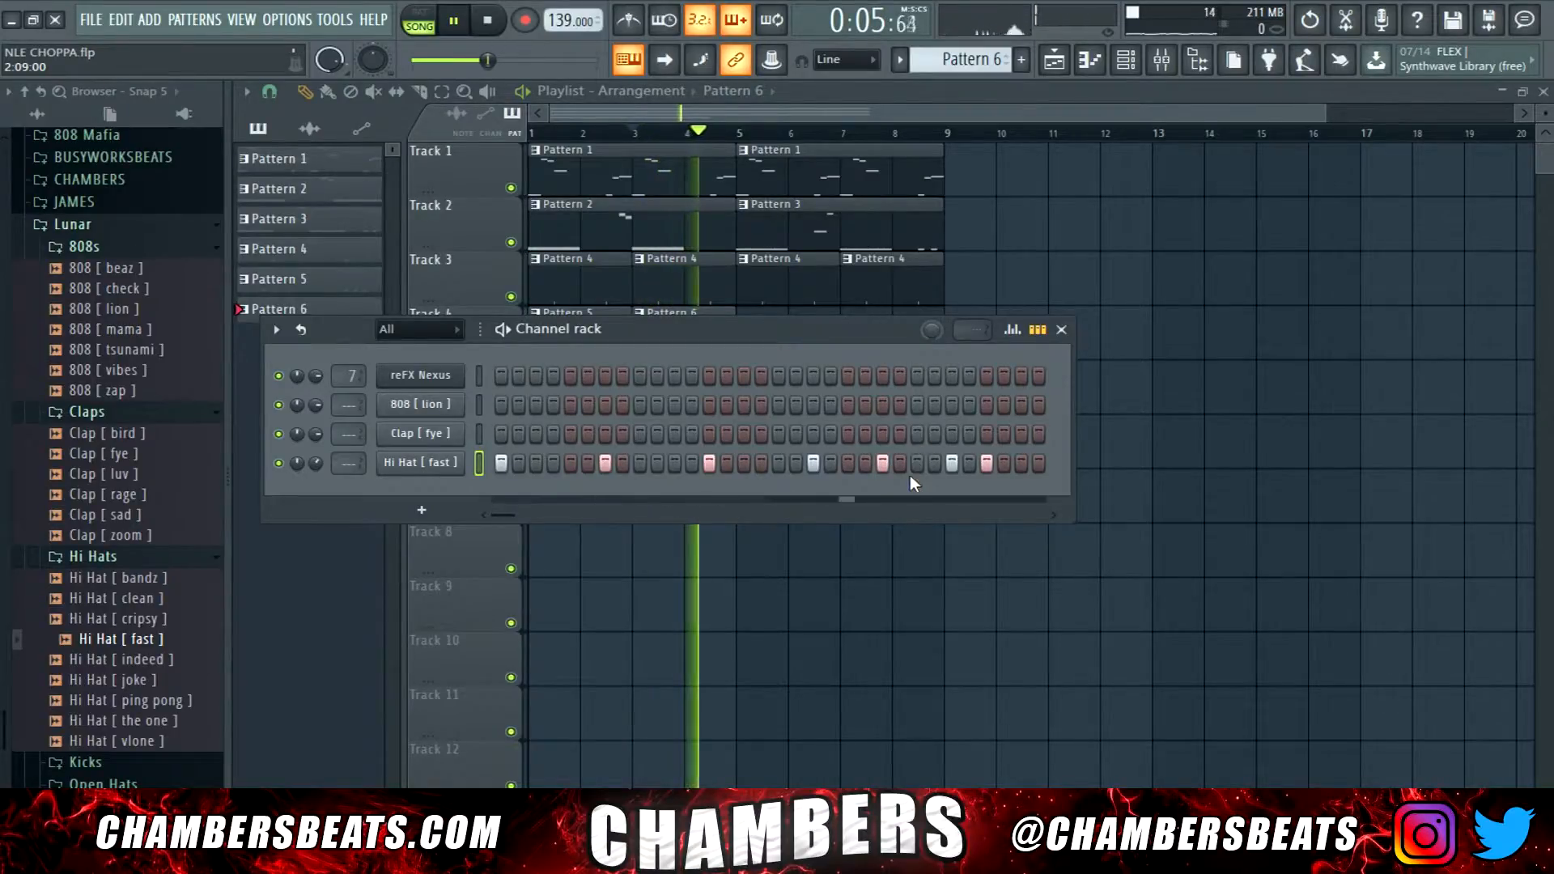
drag(728, 324, 779, 341)
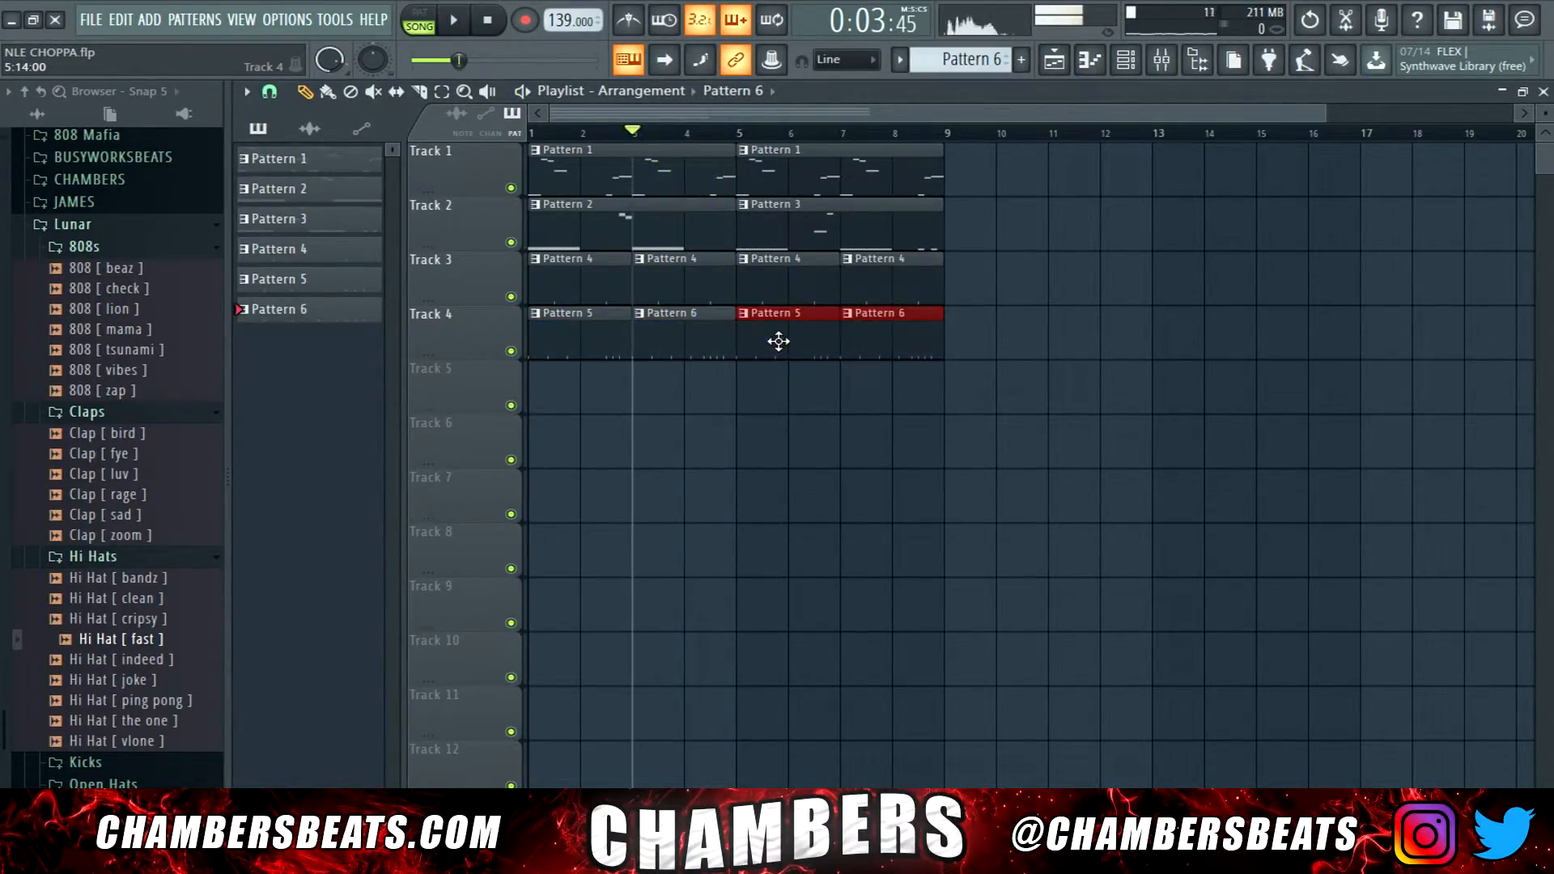
Load the Open Hat [ okay ] sample from the Lunar Open Hats folder into a new channel.
click(149, 248)
click(137, 667)
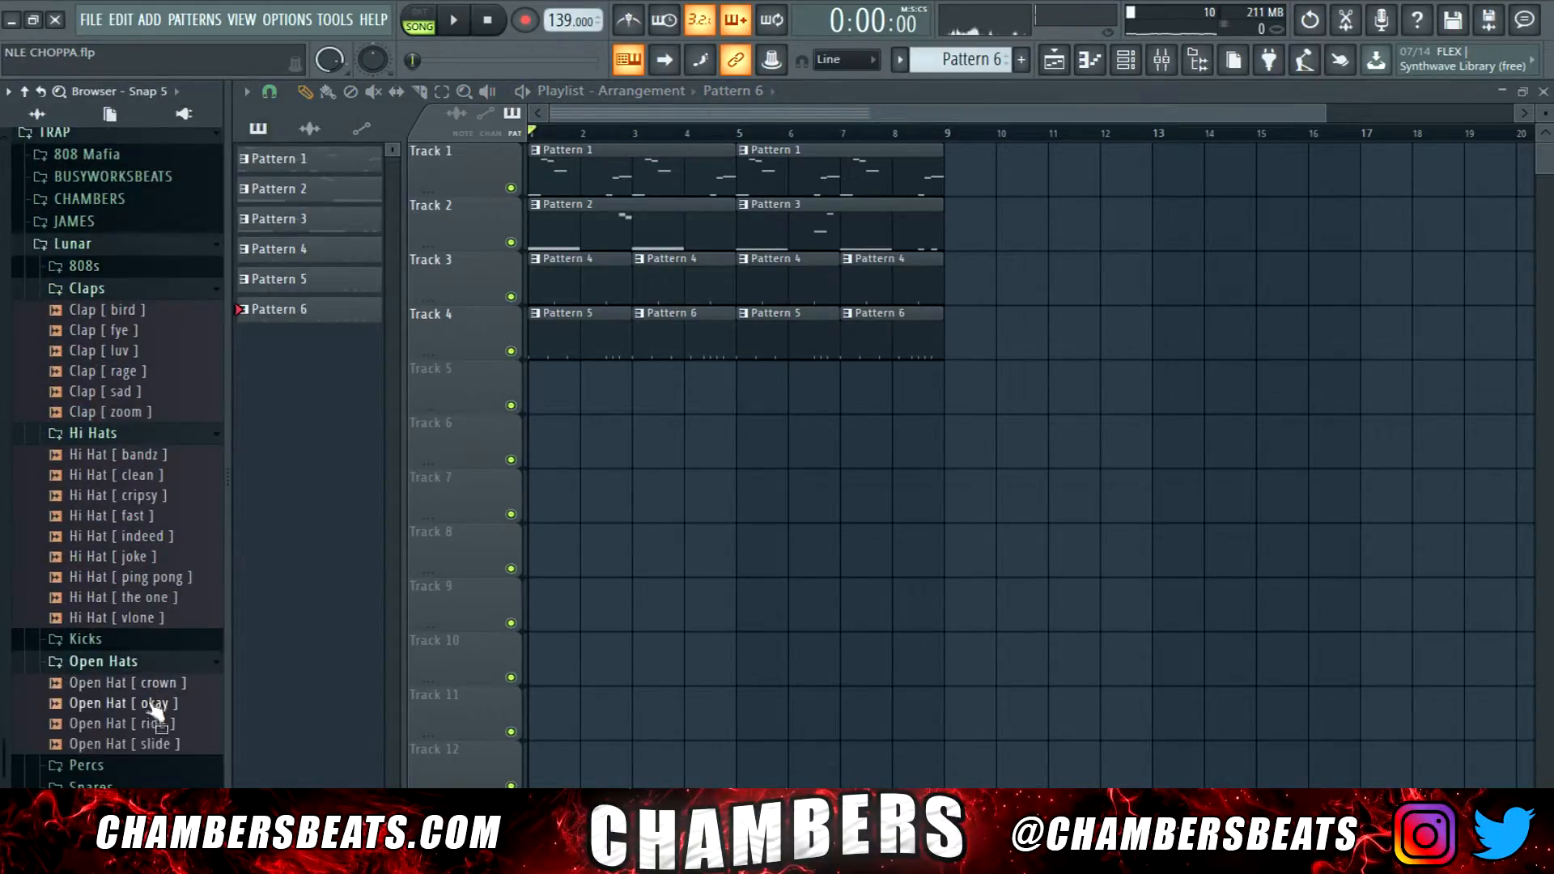
right_click(158, 711)
click(205, 673)
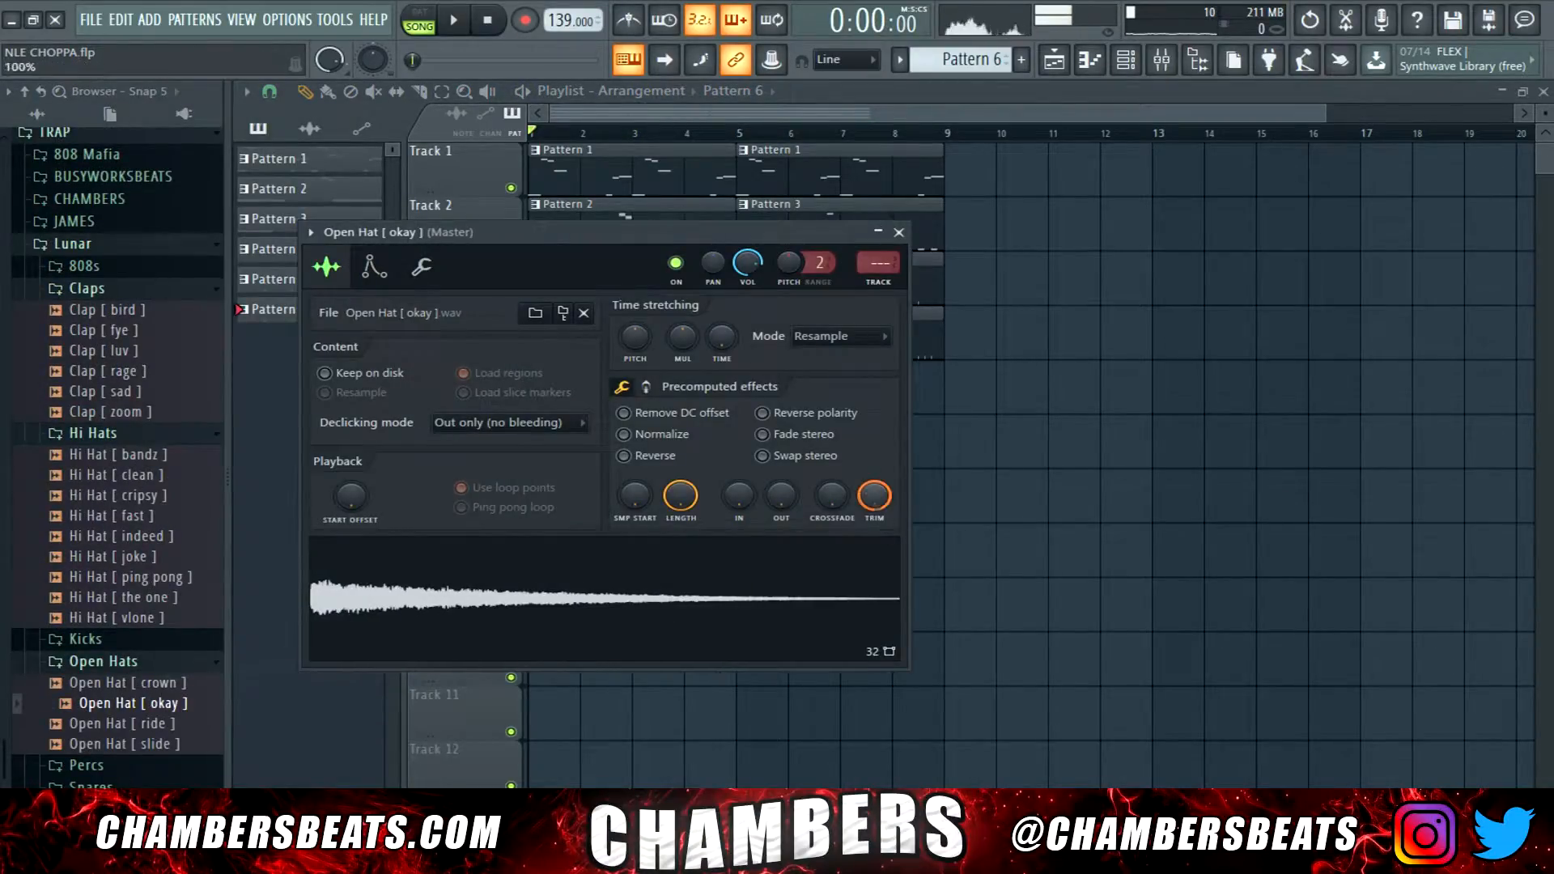
Create Pattern 7 with open hat hits on steps 1 and 21, and play it with the song.
click(1022, 60)
click(1126, 60)
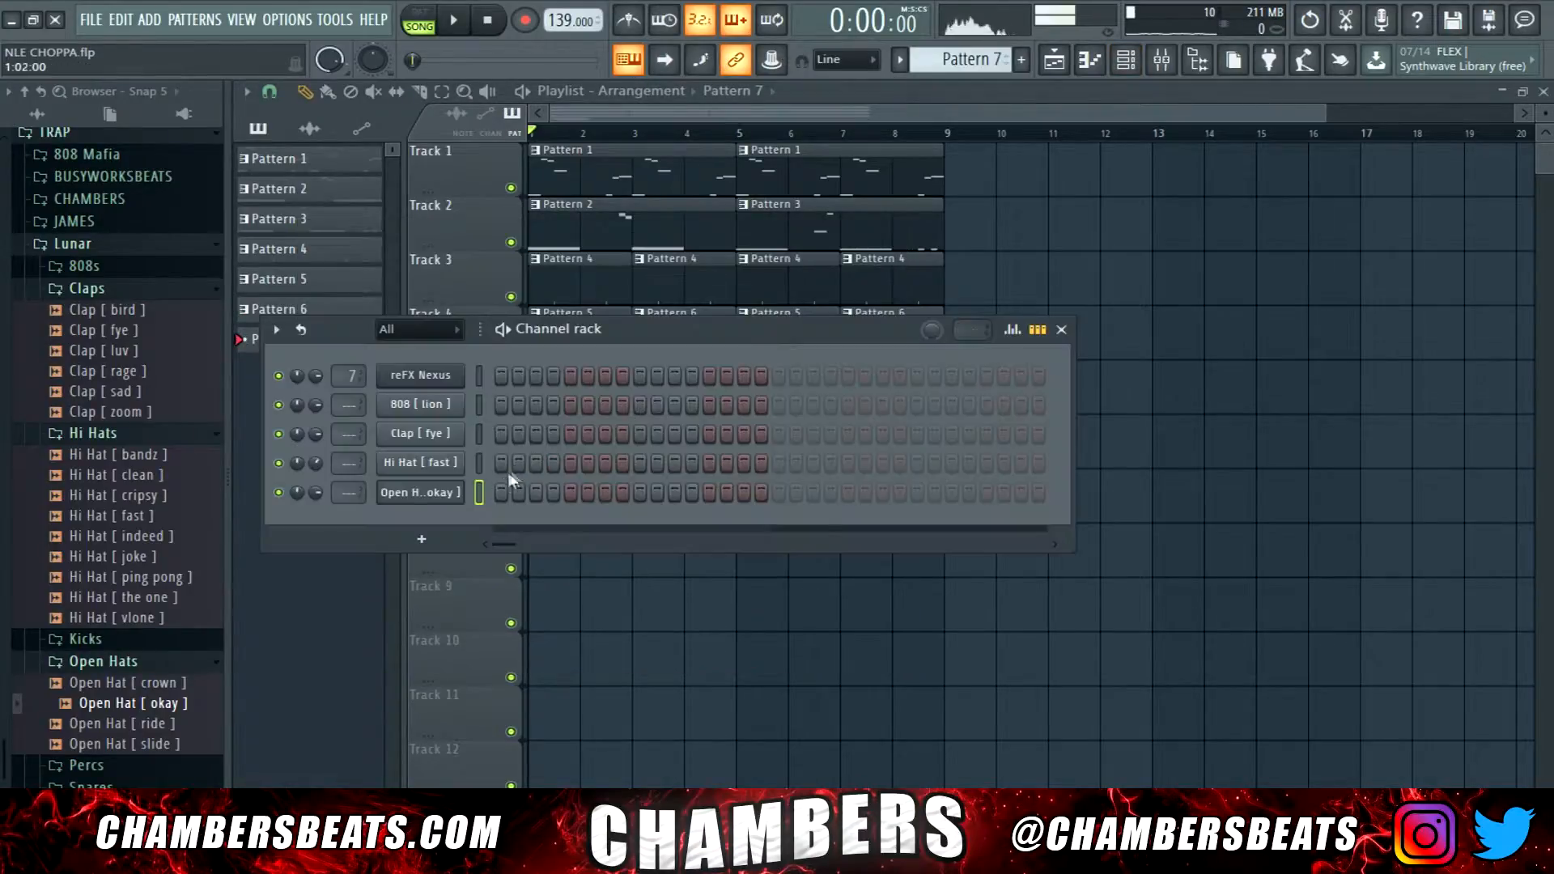
key(space)
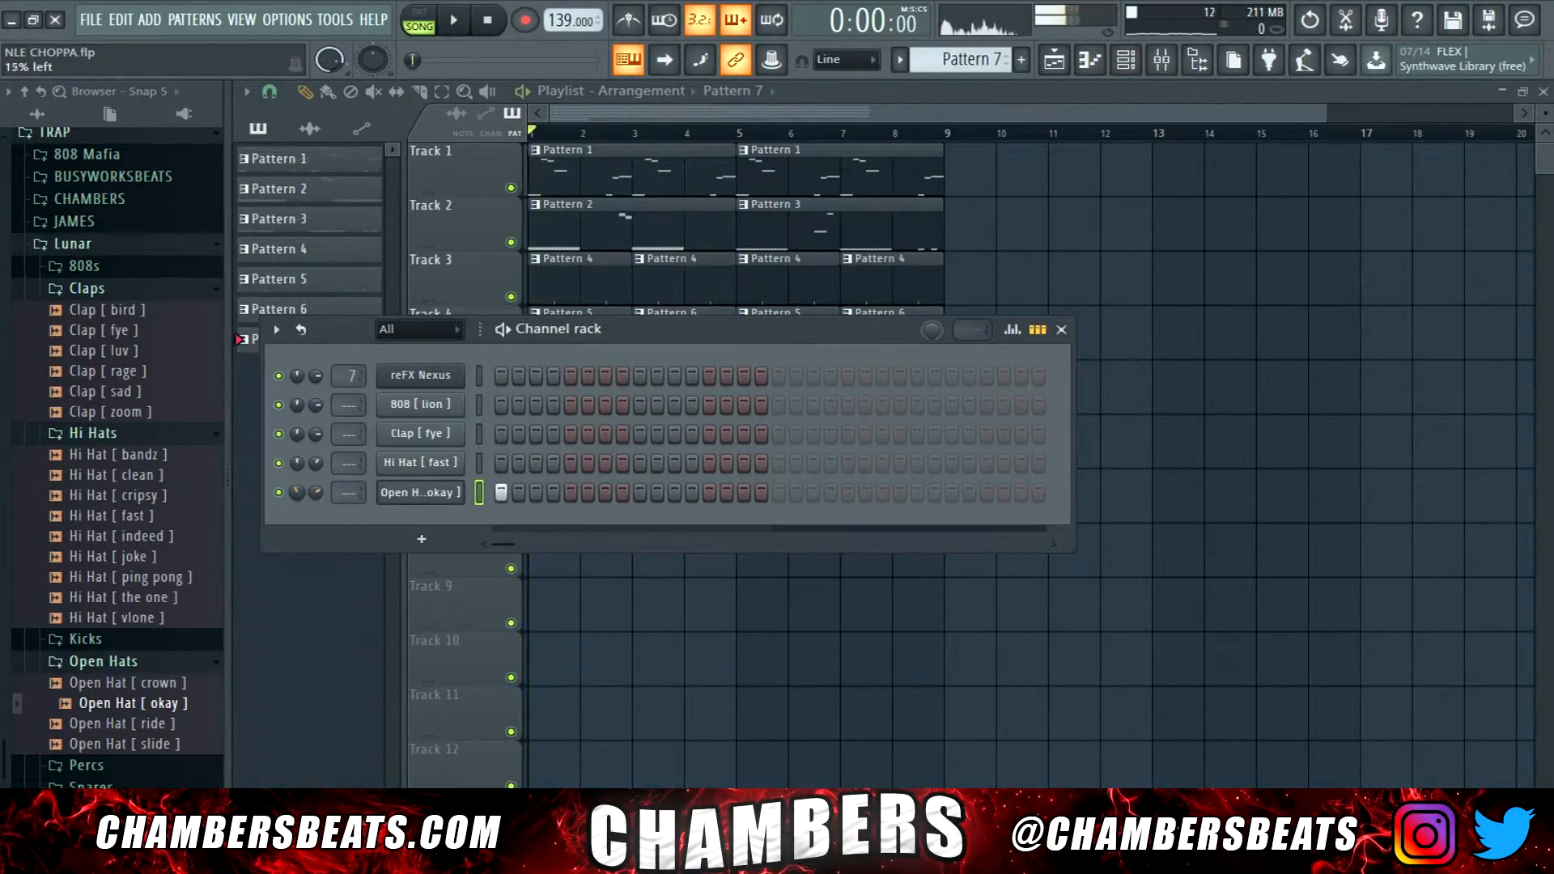
click(847, 492)
click(884, 88)
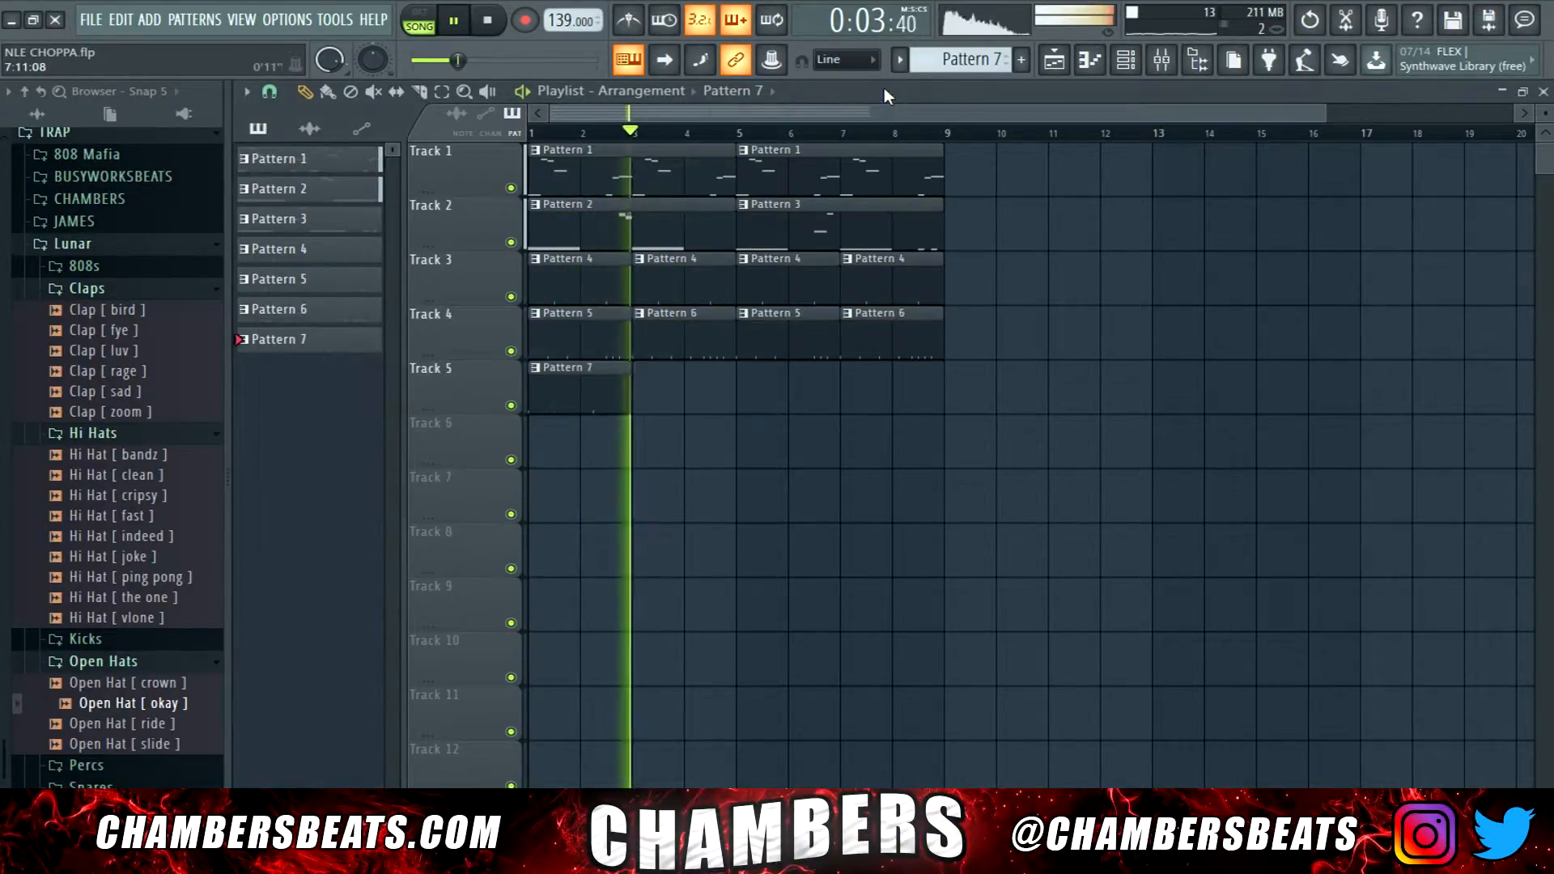
Repeat Pattern 7 four times on Track 5 through bar 8.
click(662, 403)
drag(665, 402, 594, 396)
key(ctrl+b)
ctrl+click(1117, 451)
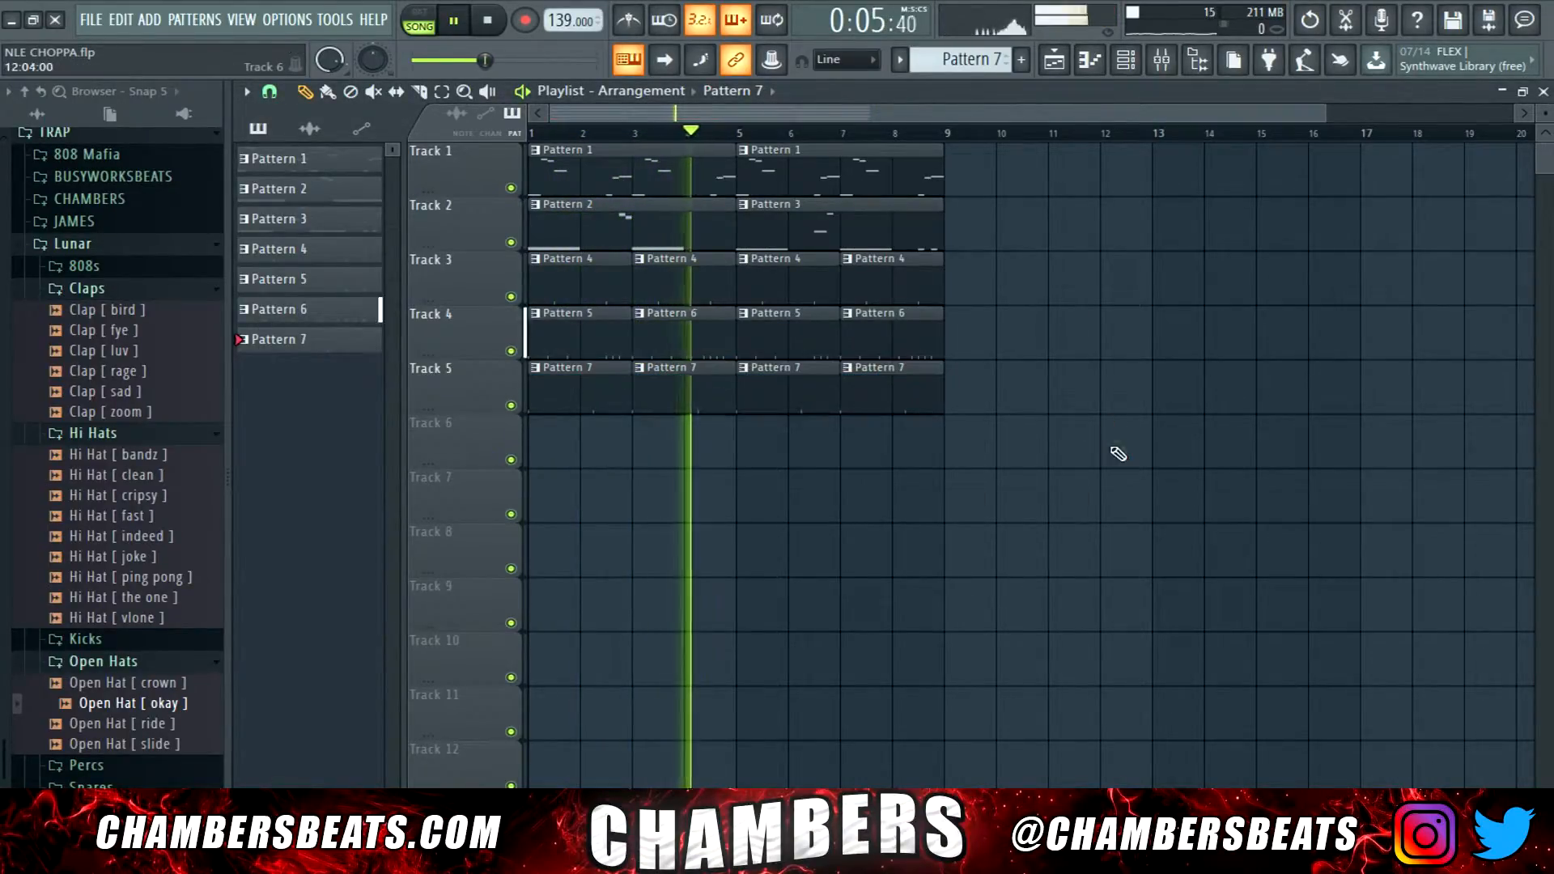
click(1133, 63)
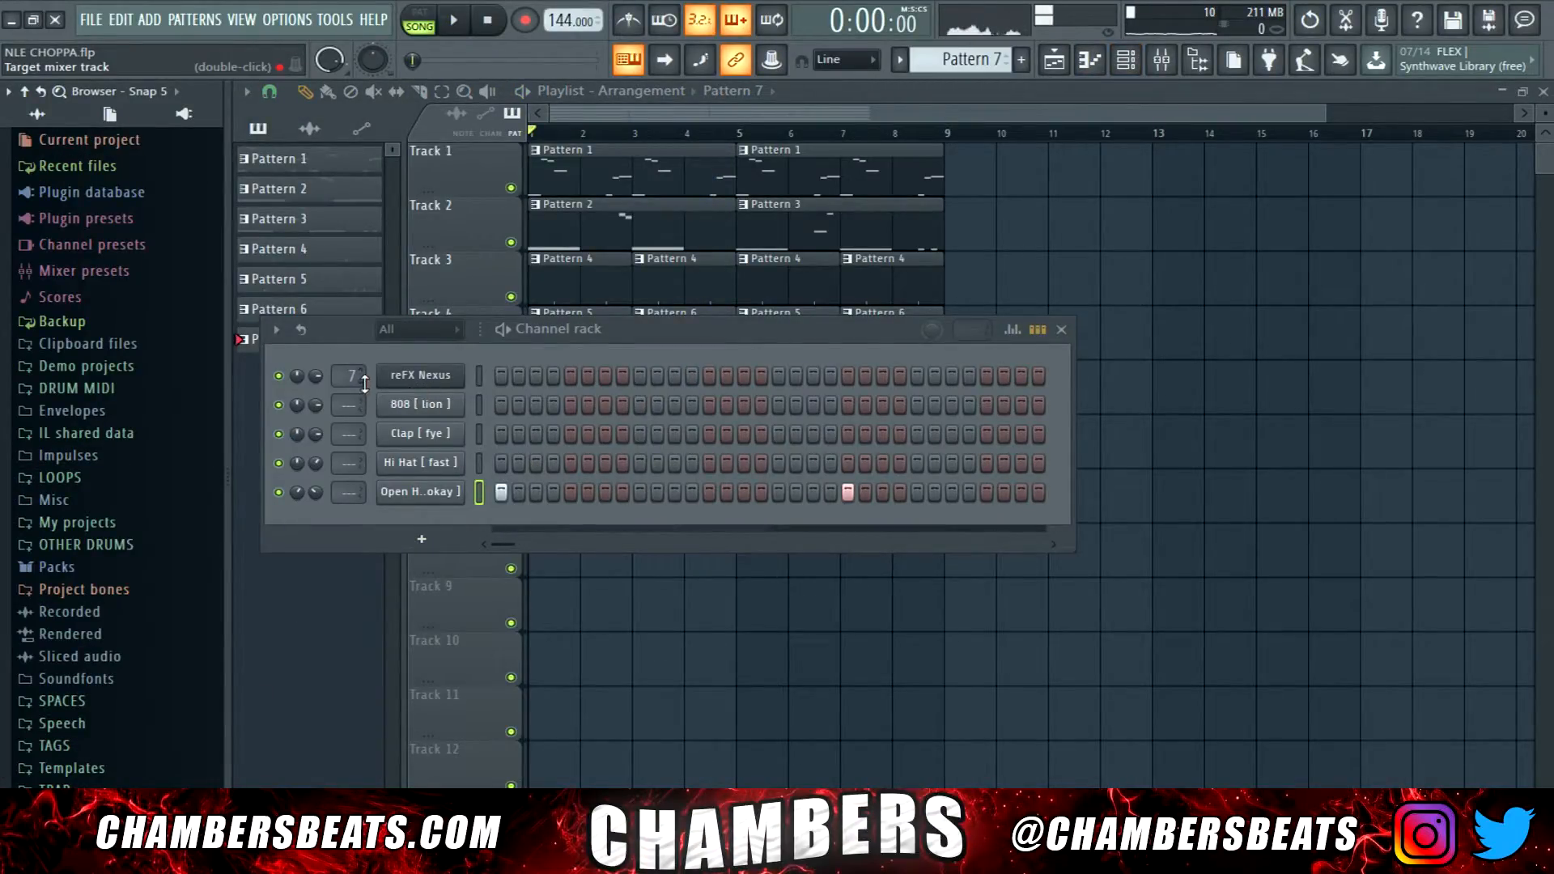
drag(349, 375, 349, 366)
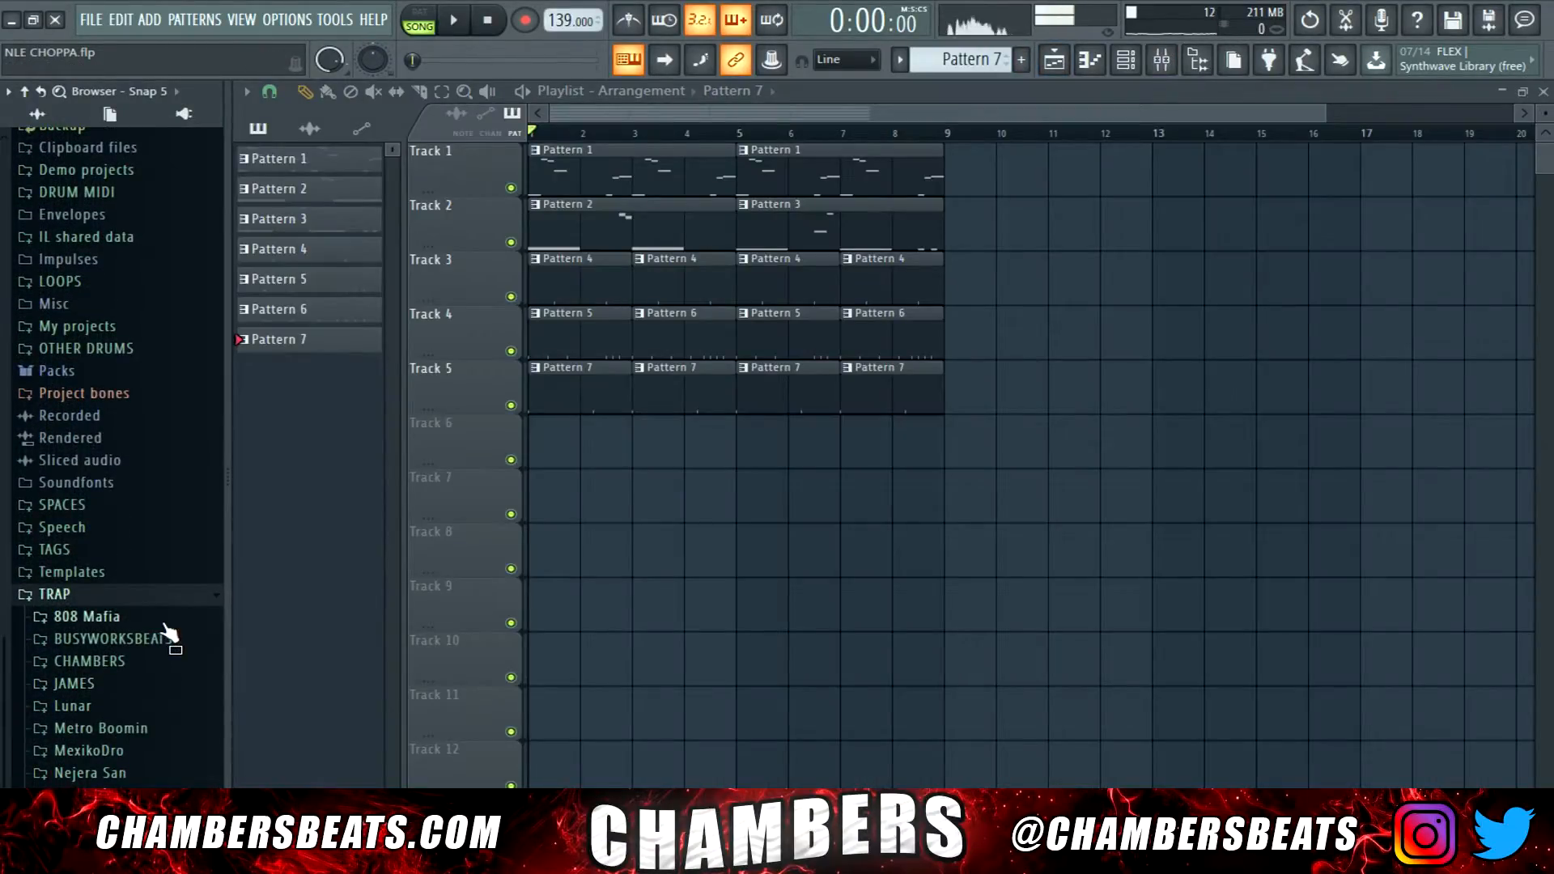
Place the Slam sample from the 808 Mafia folder at bar 1 of Track 6.
click(164, 621)
scroll(164, 622, down, 3)
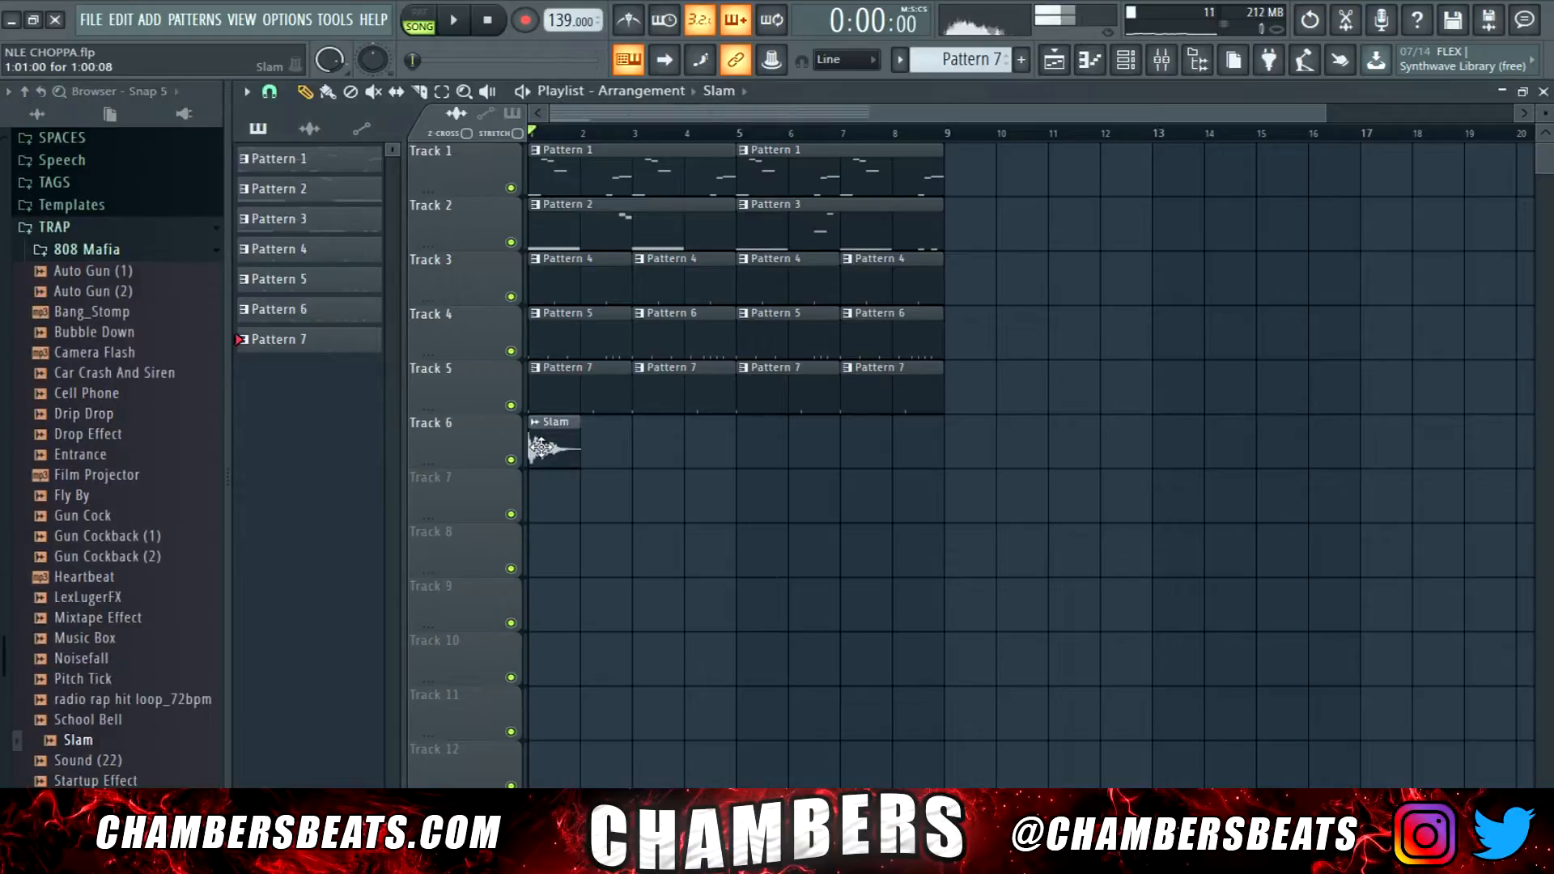
double_click(540, 447)
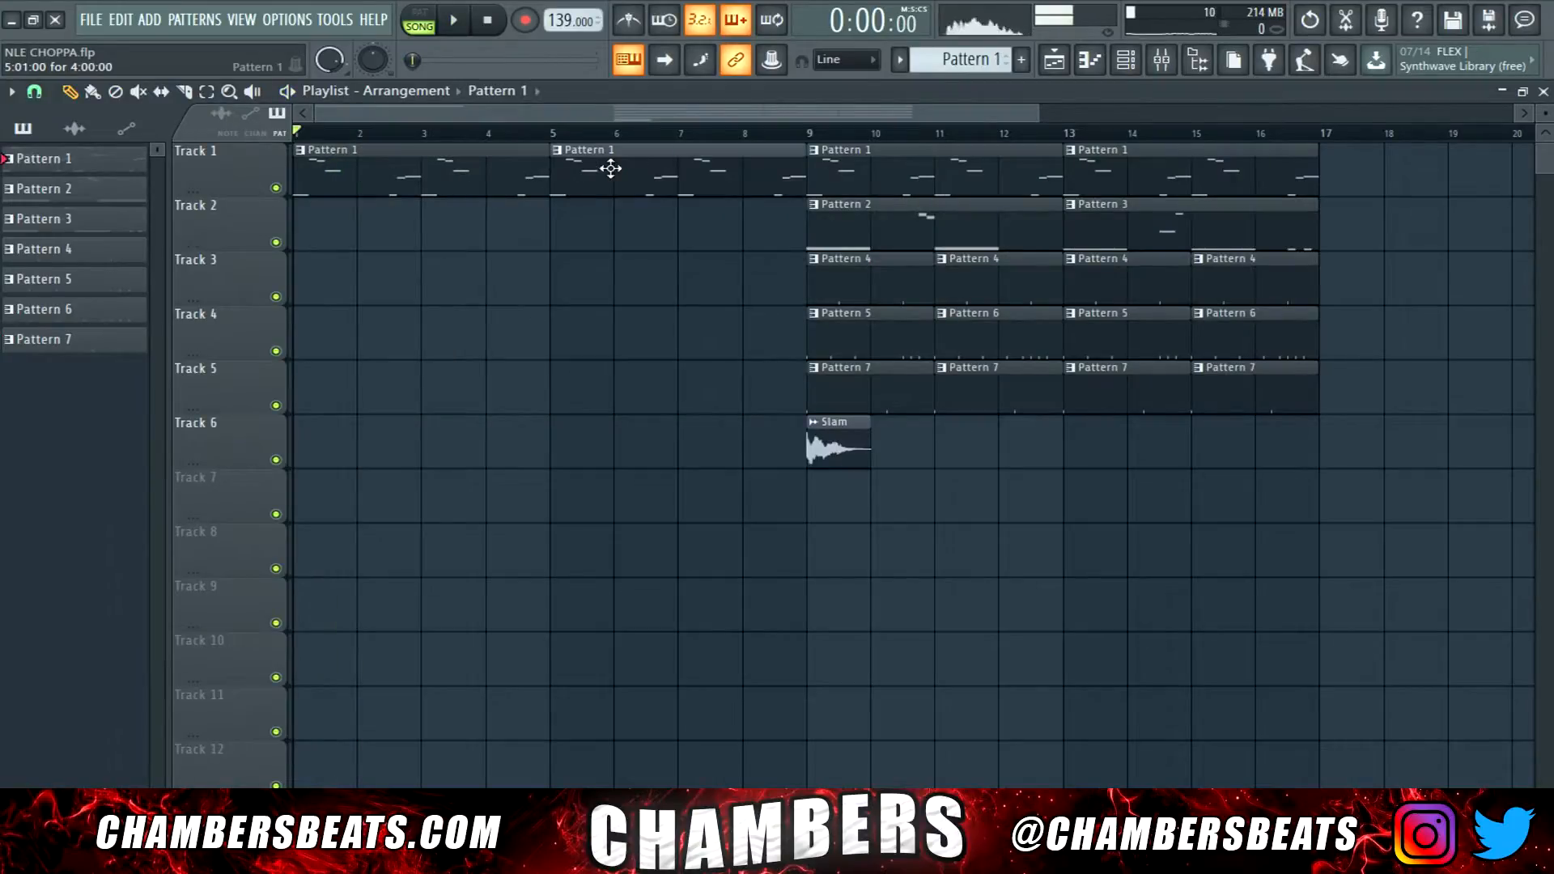
Add the HalfTime effect to the third slot of the reFX Nexus mixer track.
click(1161, 59)
click(416, 283)
click(1425, 210)
mouse_move(1376, 236)
click(983, 331)
click(594, 229)
Create an automation clip for HalfTime's mute switch and return to the playlist.
right_click(1544, 211)
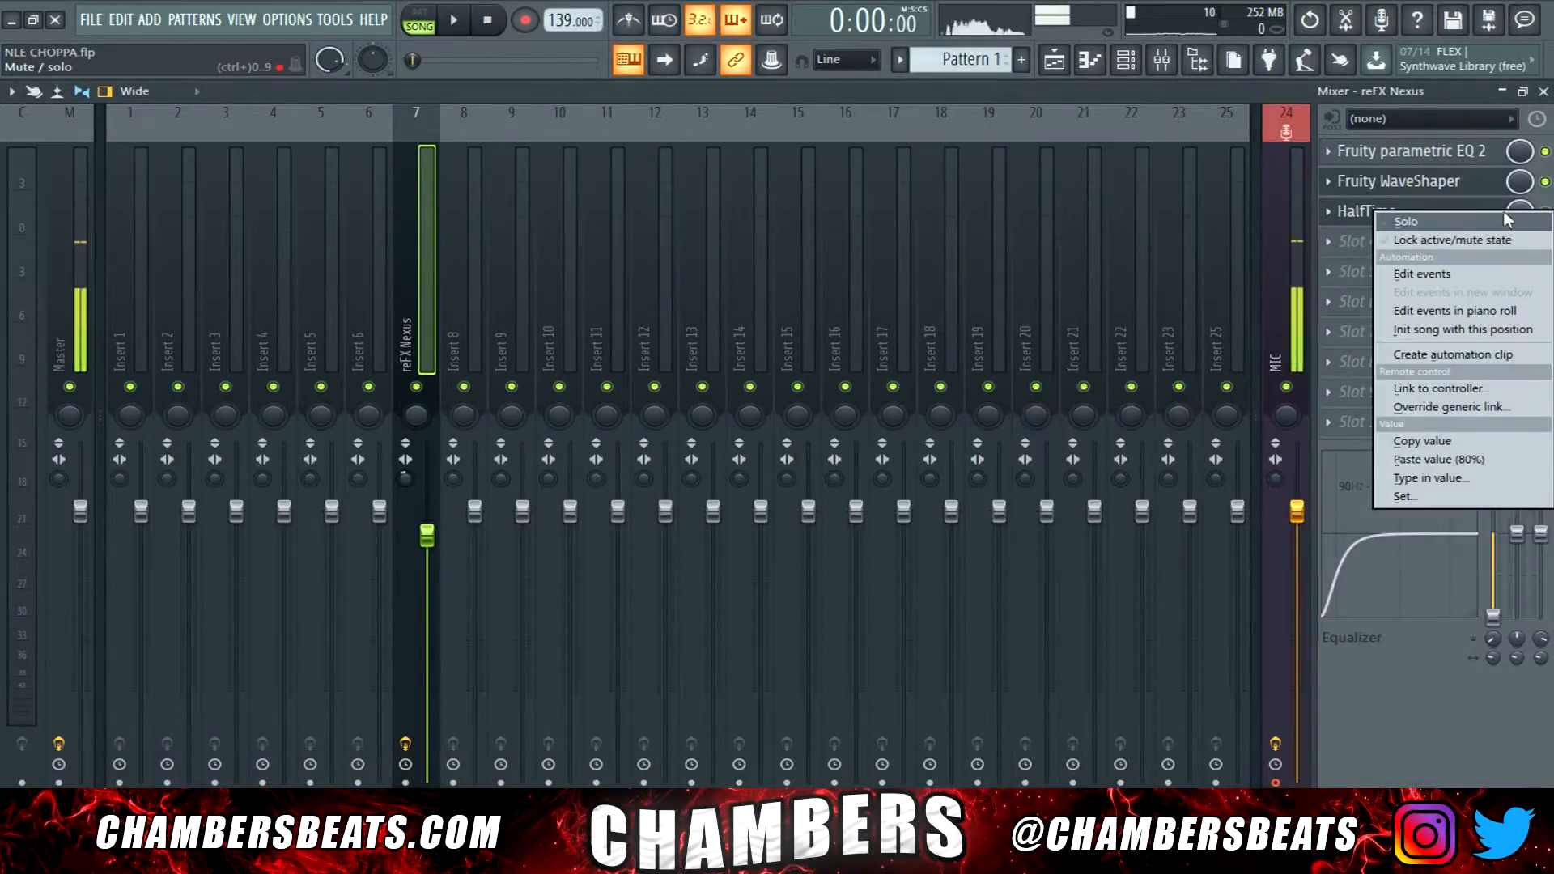
click(1346, 207)
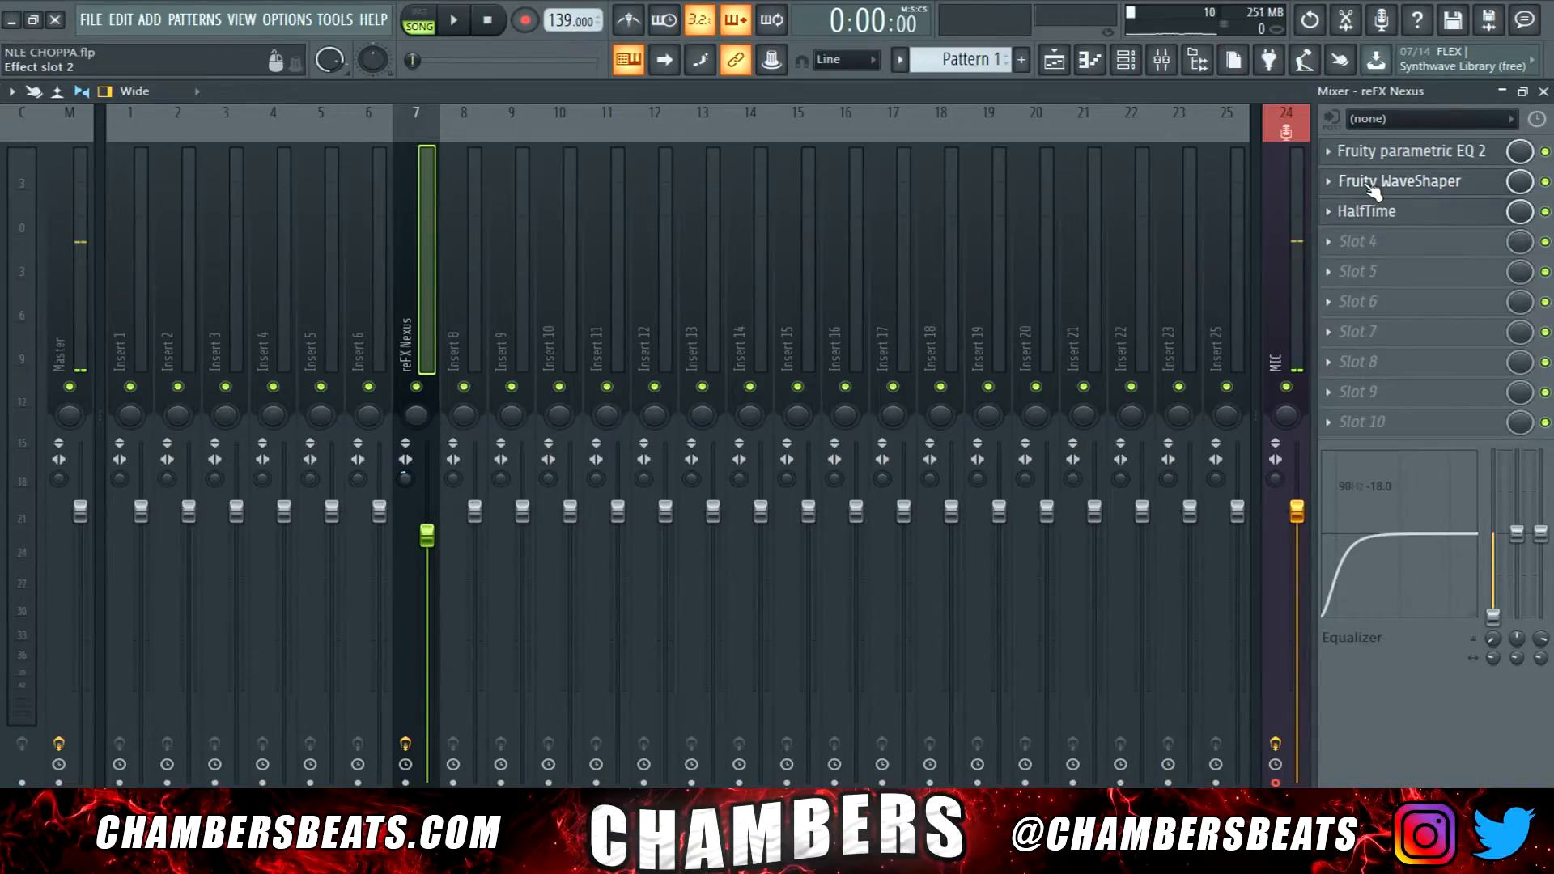
right_click(1544, 213)
click(1457, 356)
click(1053, 59)
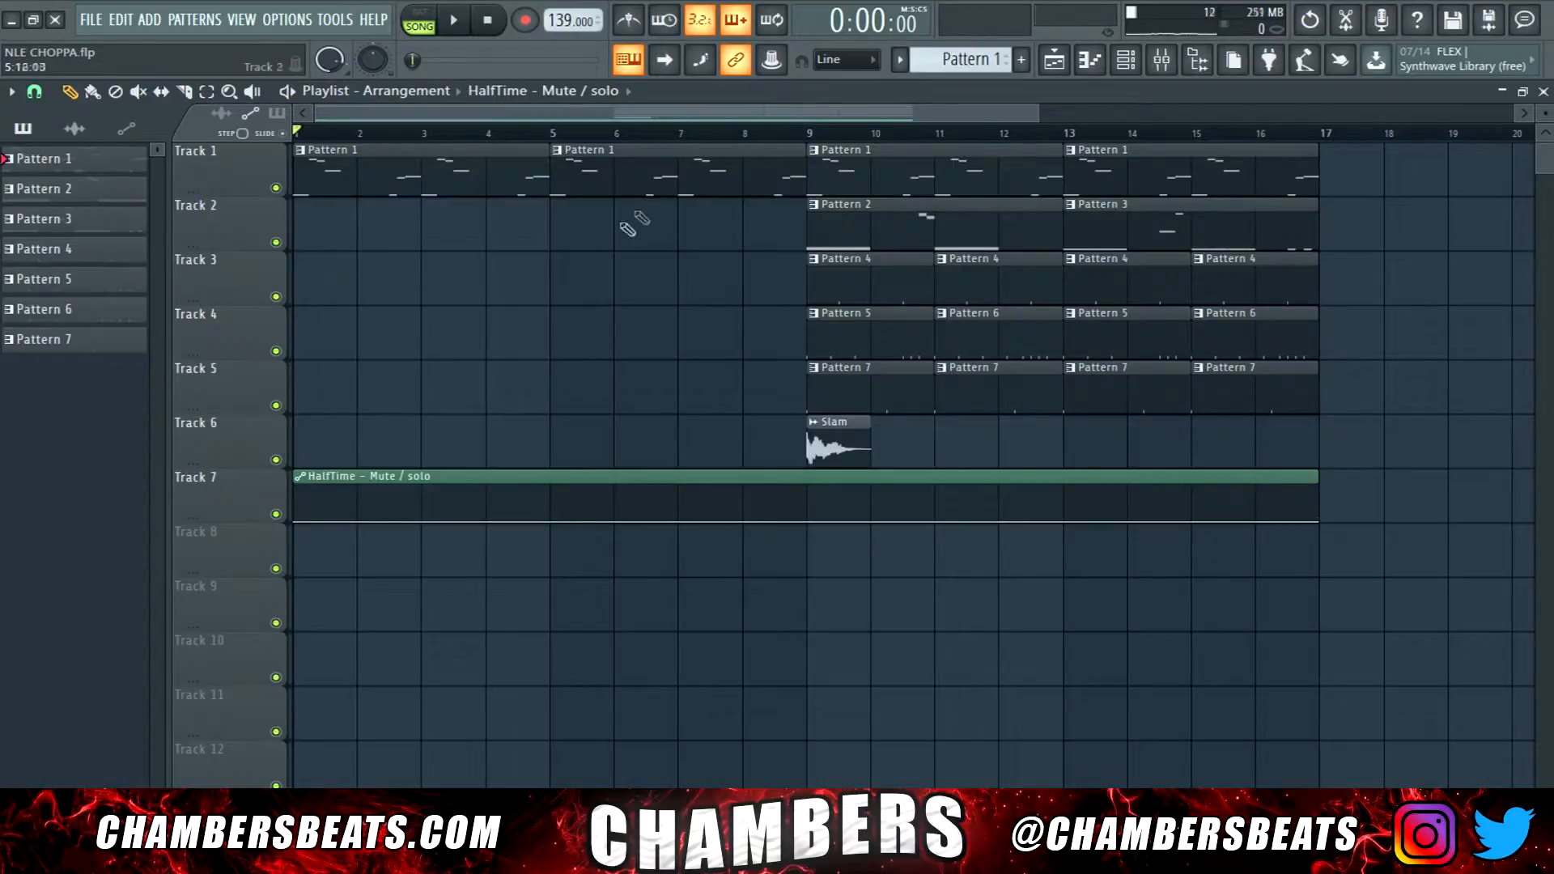
Move the full drum section so that it starts at bar 5, leaving one Pattern 1 clip as the intro.
drag(667, 144, 1299, 456)
drag(1292, 393, 1036, 396)
click(436, 566)
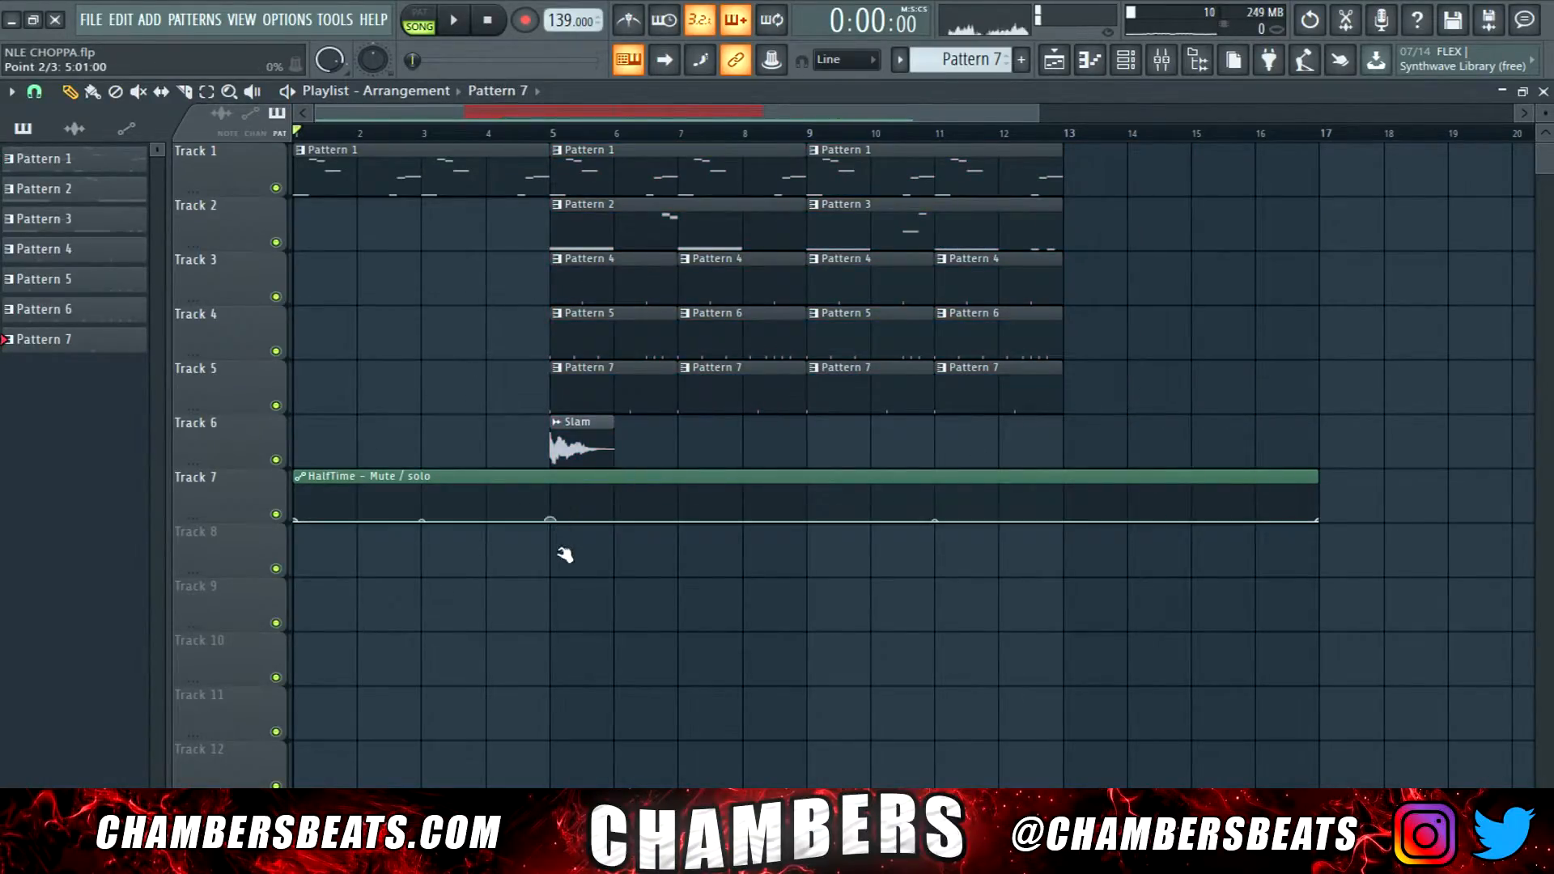
Add points to the HalfTime automation clip so the effect is on from bar 5 to bar 9 and off elsewhere.
right_click(612, 508)
drag(612, 507, 532, 397)
right_click(802, 499)
drag(801, 498, 839, 432)
right_click(869, 493)
drag(868, 493, 767, 654)
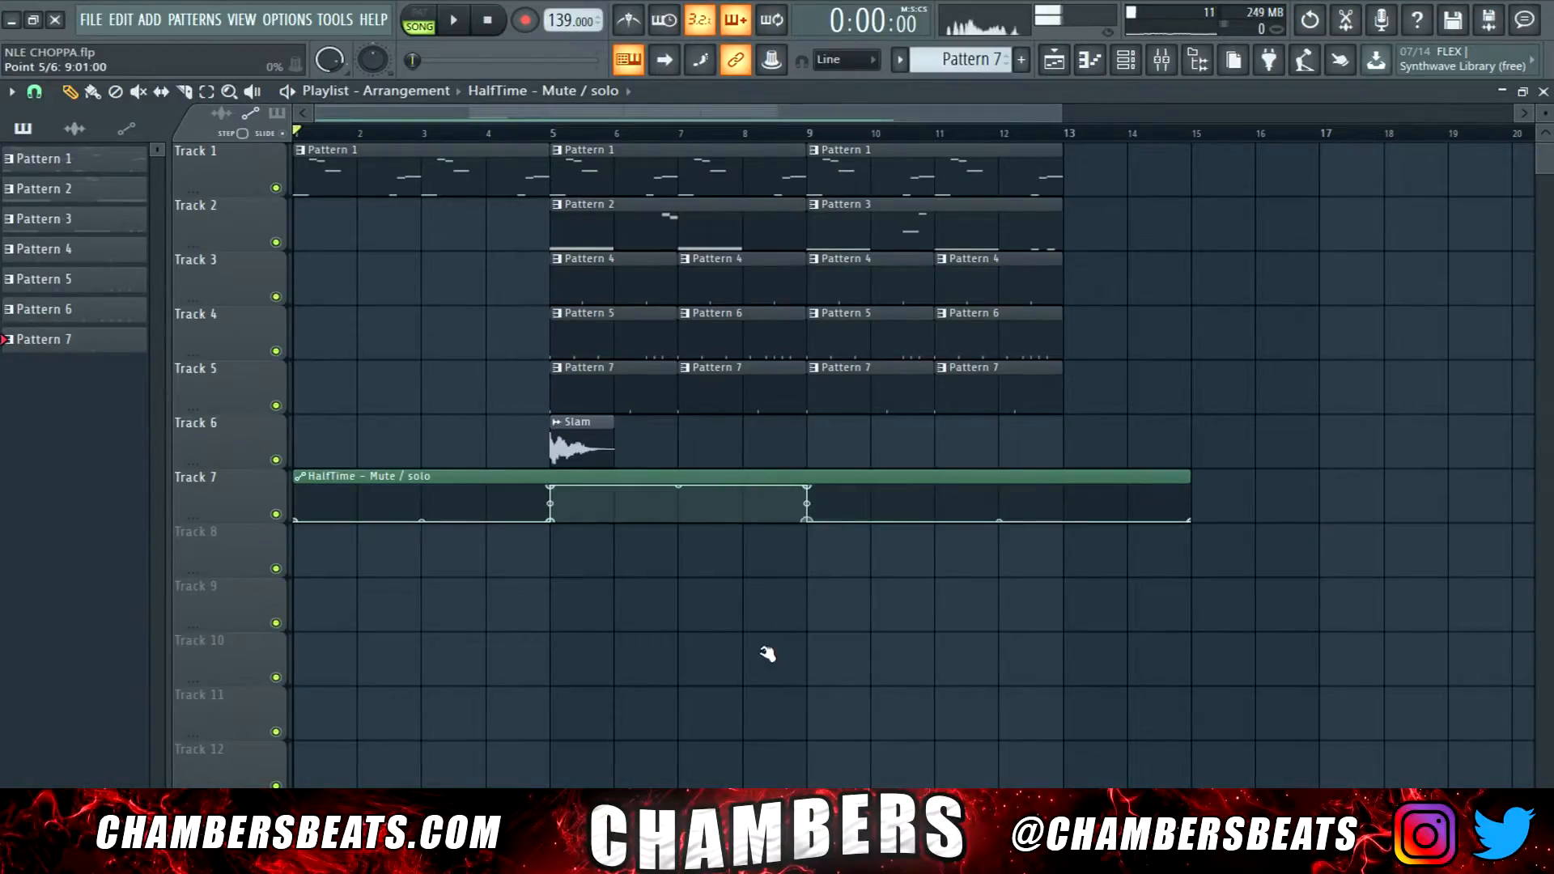
End the HalfTime automation clip at bar 13 and reshape it so the effect is on until bar 5 and off from there.
drag(1189, 476, 1228, 467)
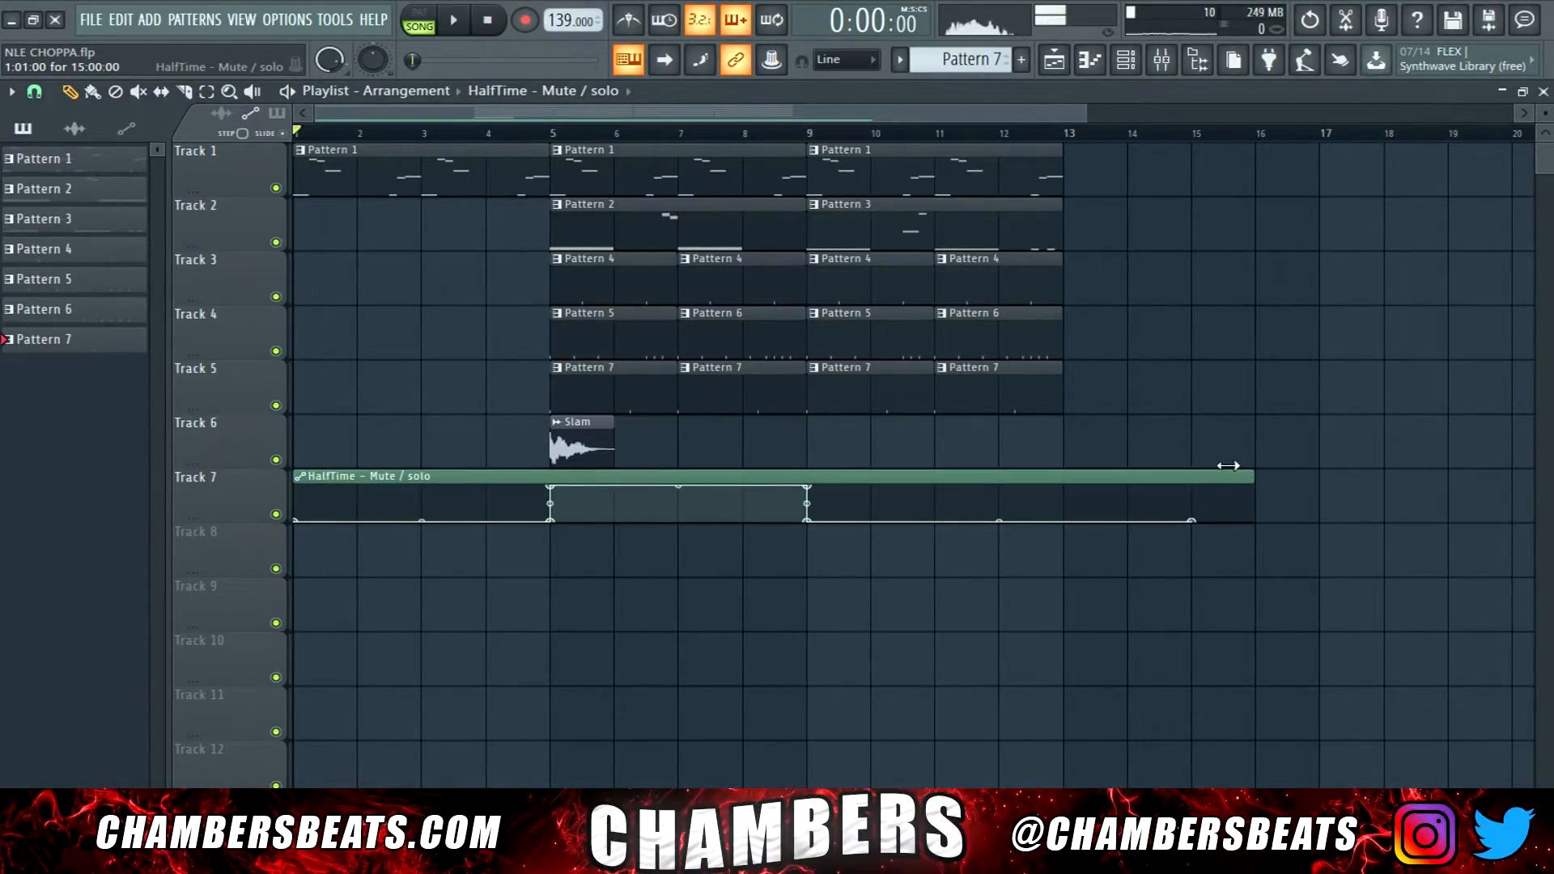
drag(1193, 521, 1058, 516)
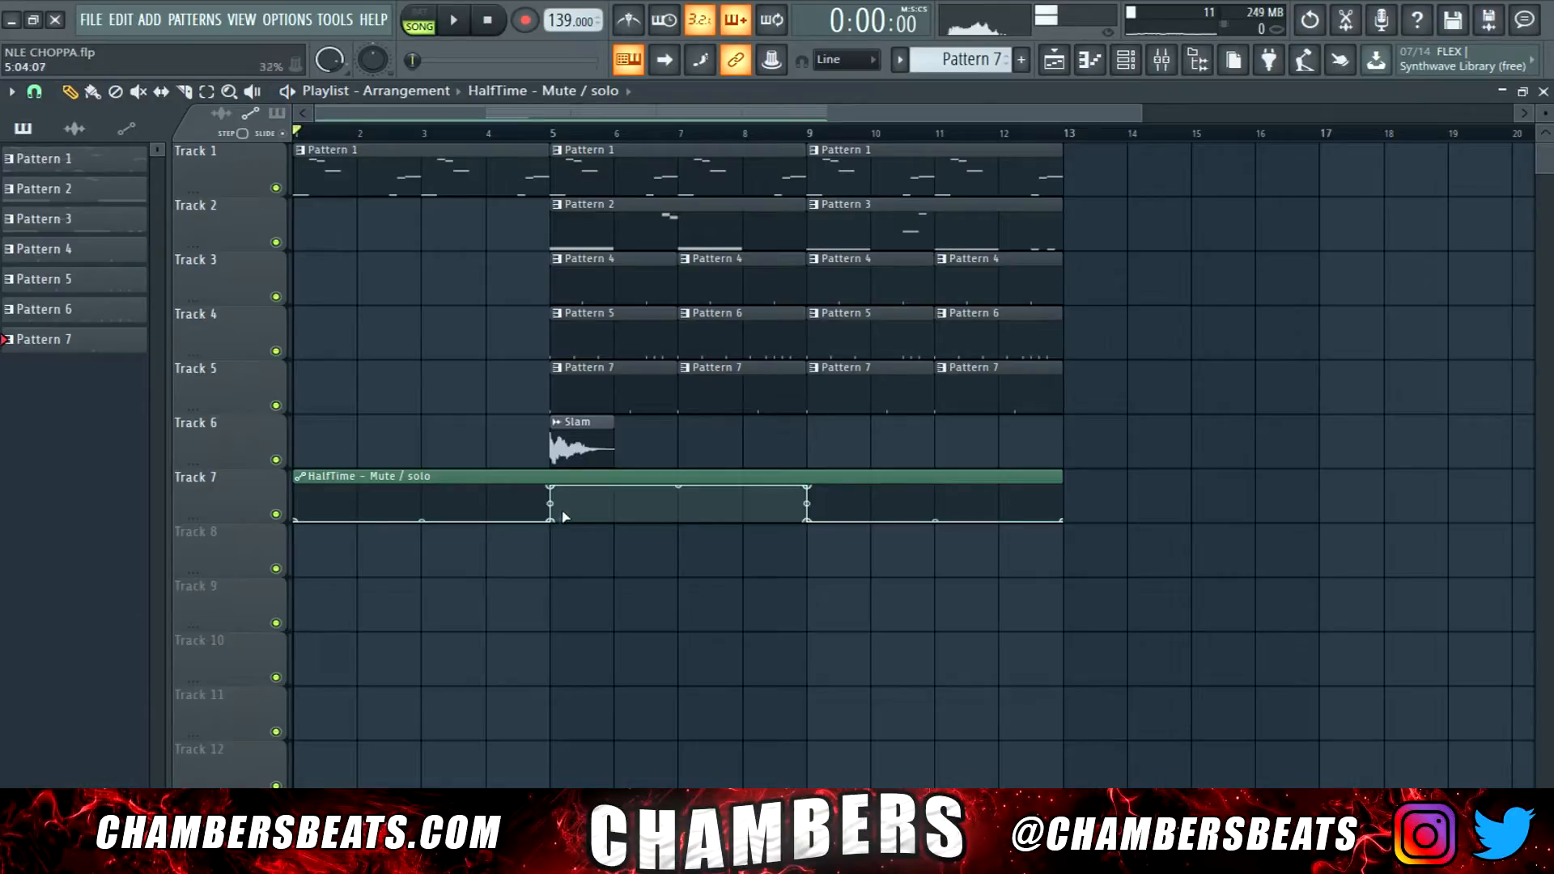
drag(550, 521, 183, 398)
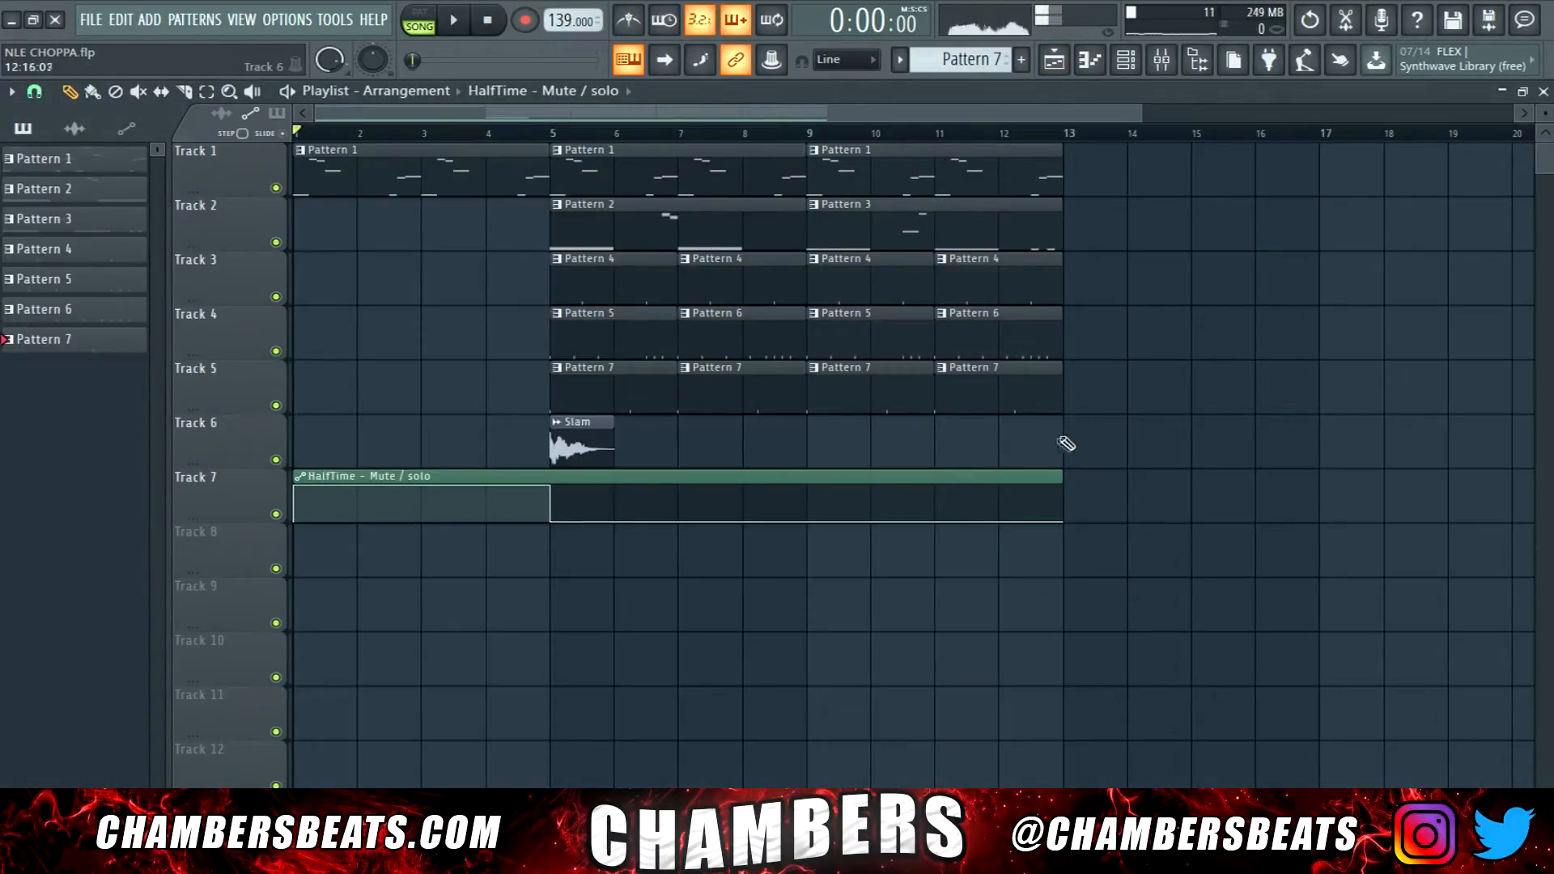
Move all clips of the drum section to start at bar 13 and copy Pattern 1 to bar 5 on Track 1.
drag(1061, 457, 555, 147)
drag(617, 215, 1128, 146)
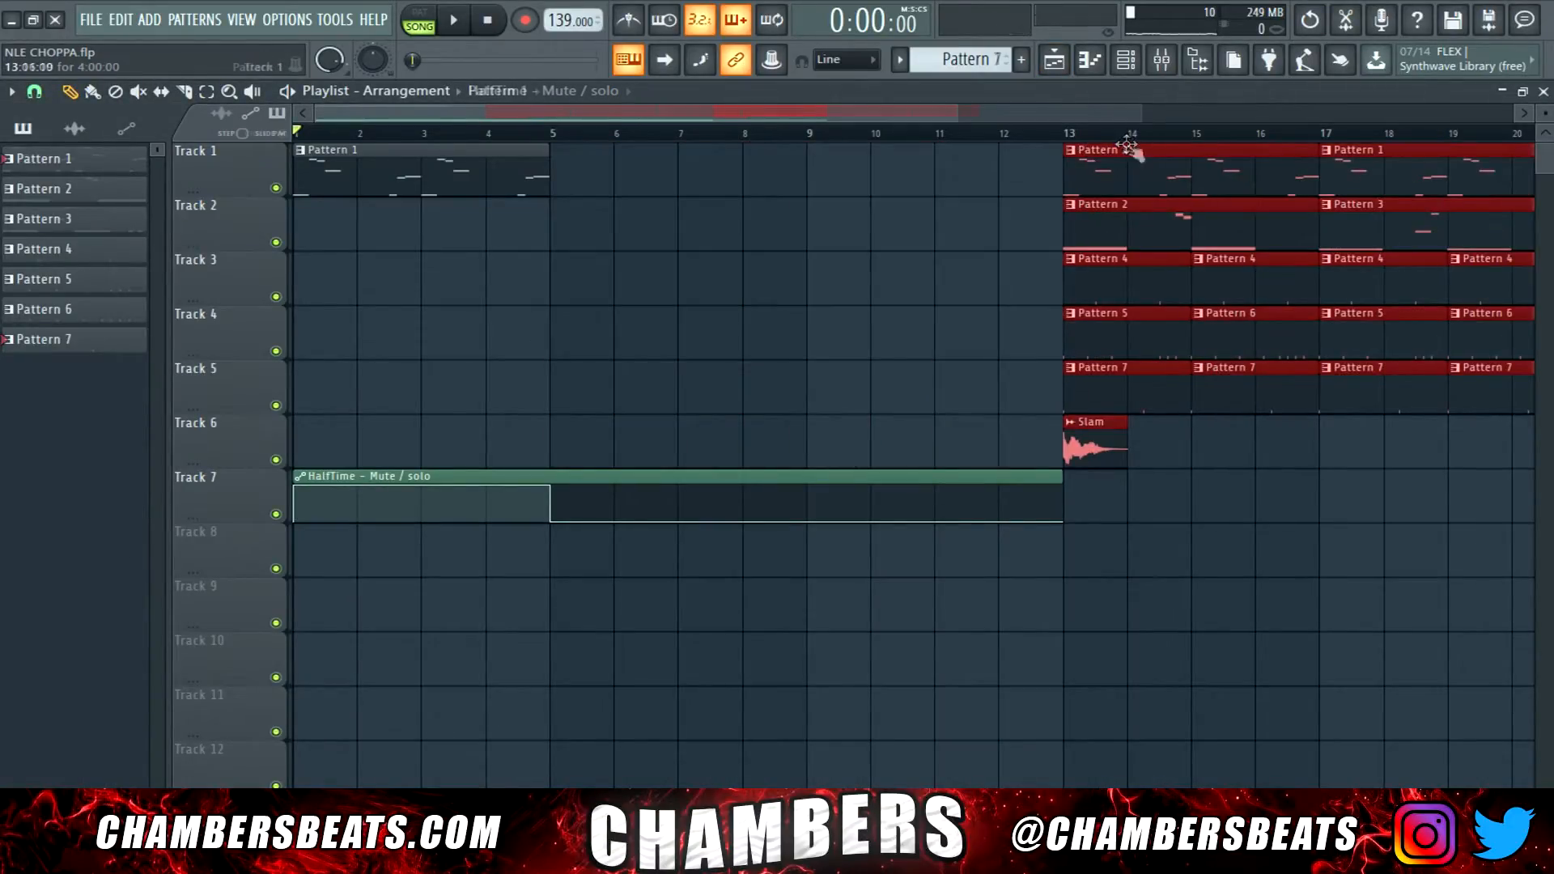
drag(412, 158, 645, 166)
Shift the HalfTime automation's switch-off point to bar 7.
drag(557, 524, 678, 522)
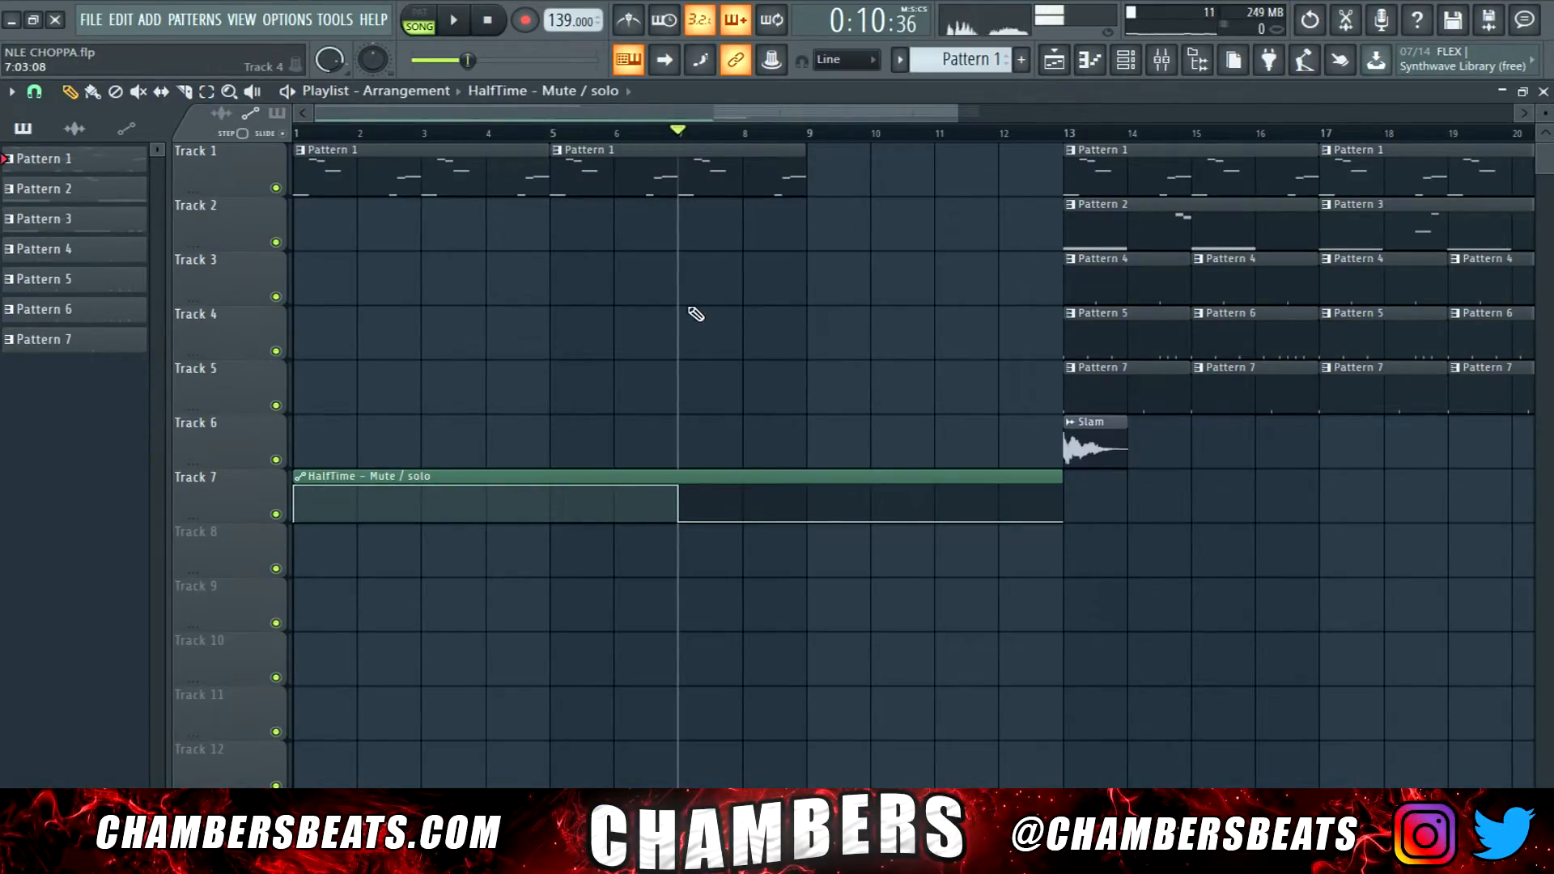
Select the whole drum section and move it to start at bar 9, directly following the intro.
drag(1063, 133, 1521, 133)
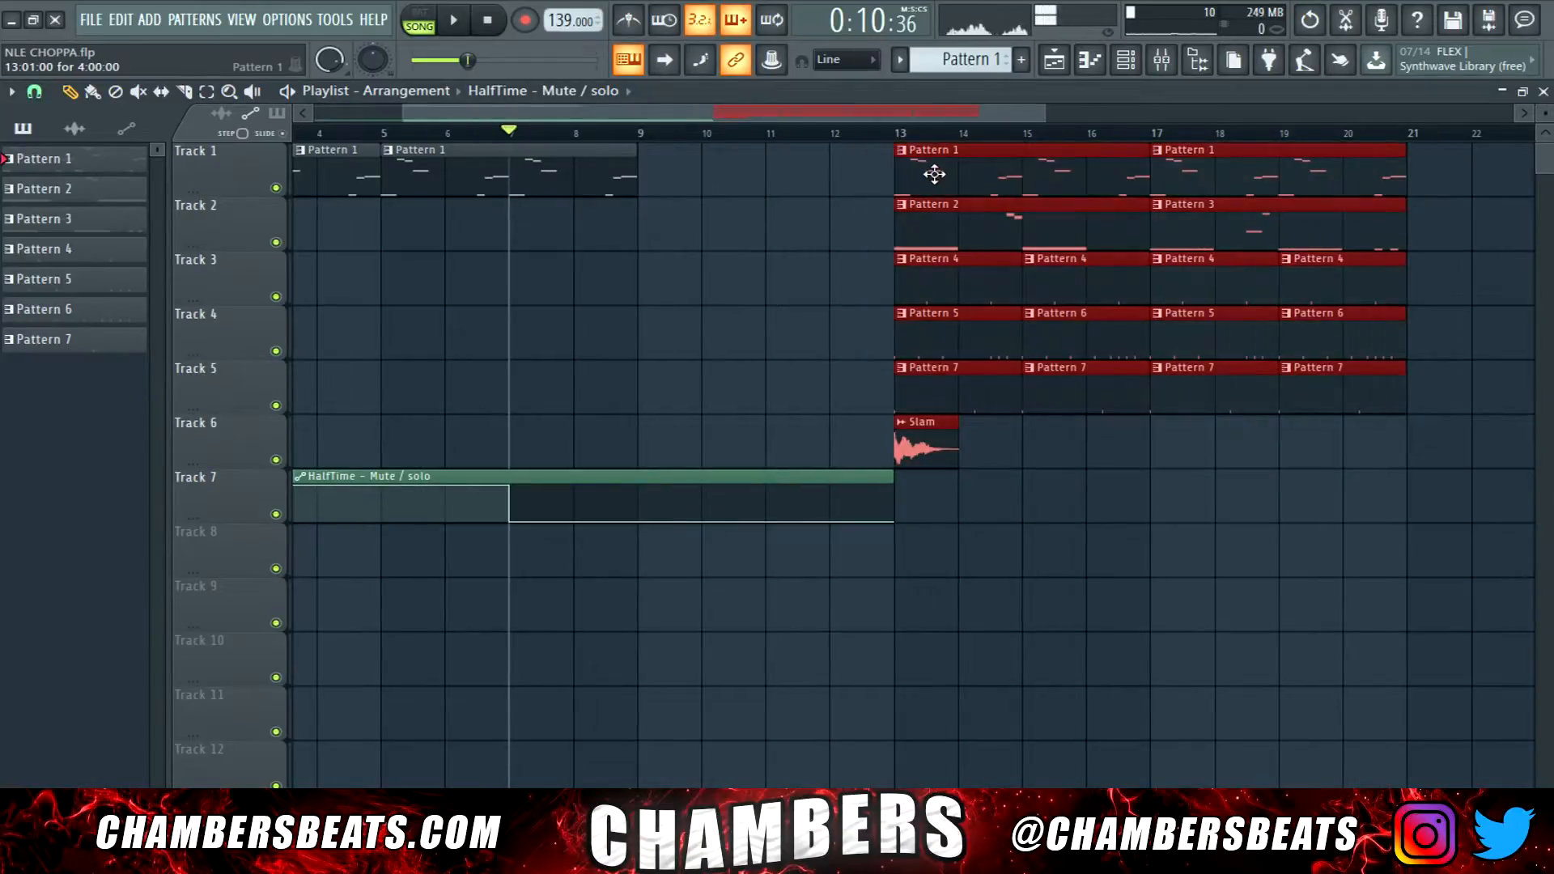
drag(929, 267, 689, 128)
click(907, 471)
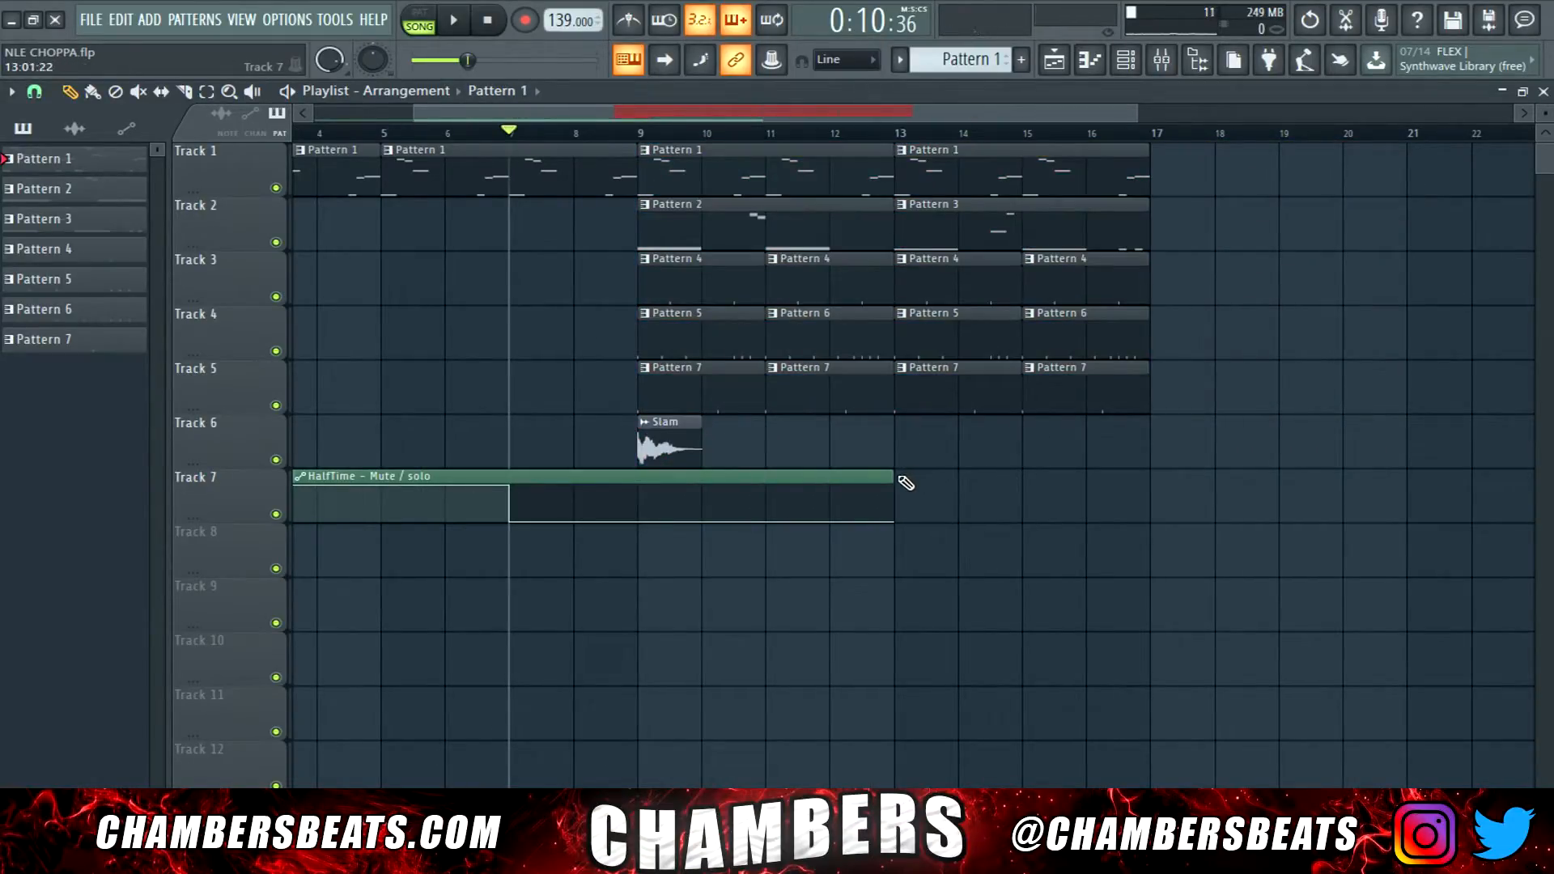
Extend the HalfTime automation clip on Track 7 and its last point to bar 17.
drag(889, 479, 1150, 479)
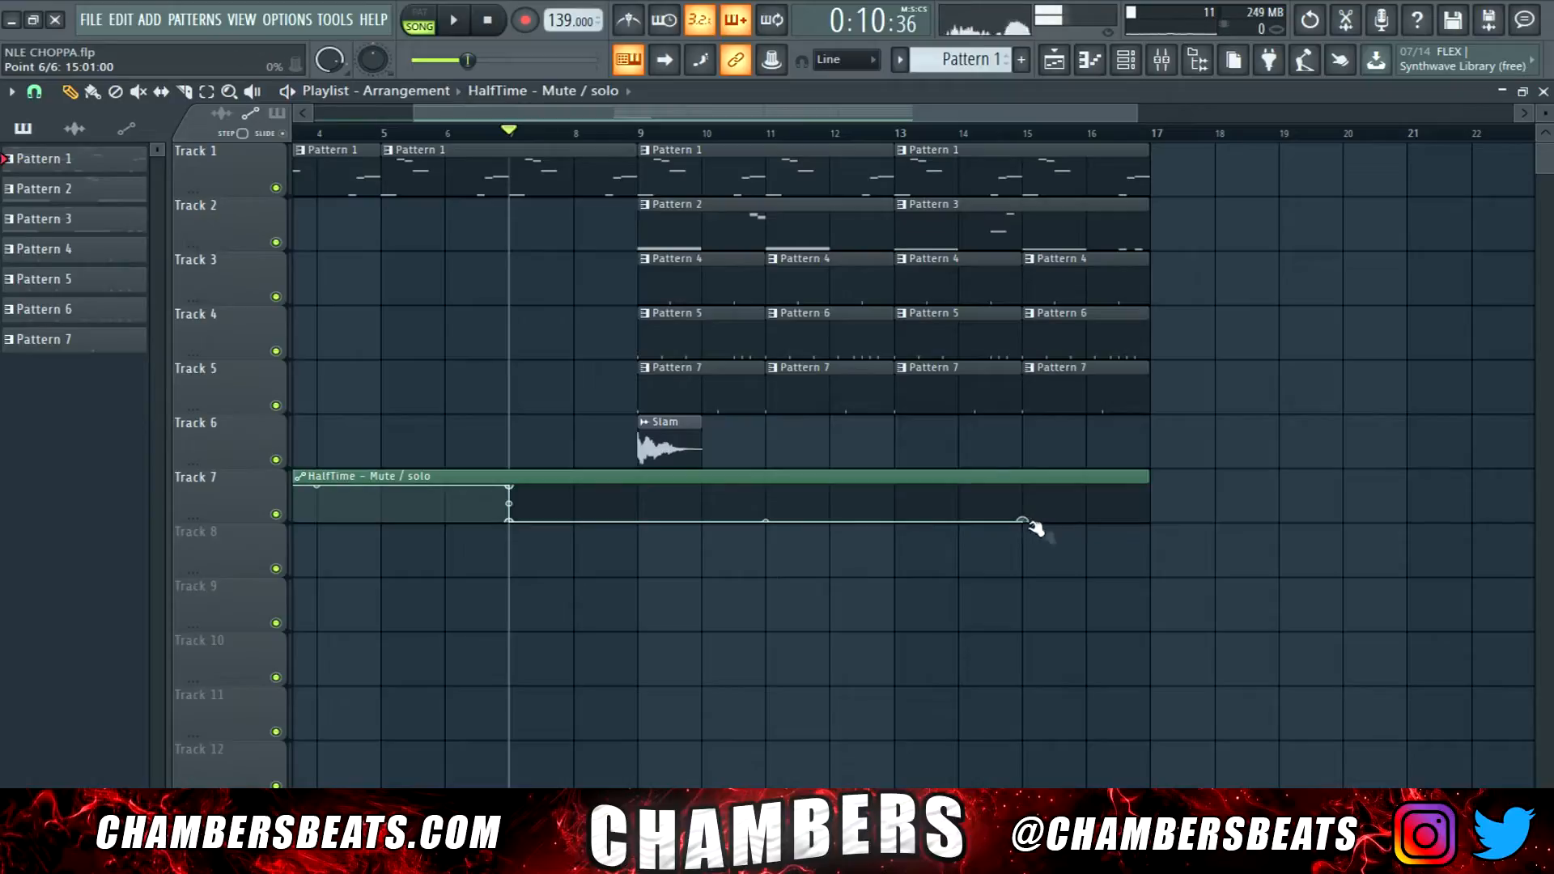
scroll(917, 134, up, 5)
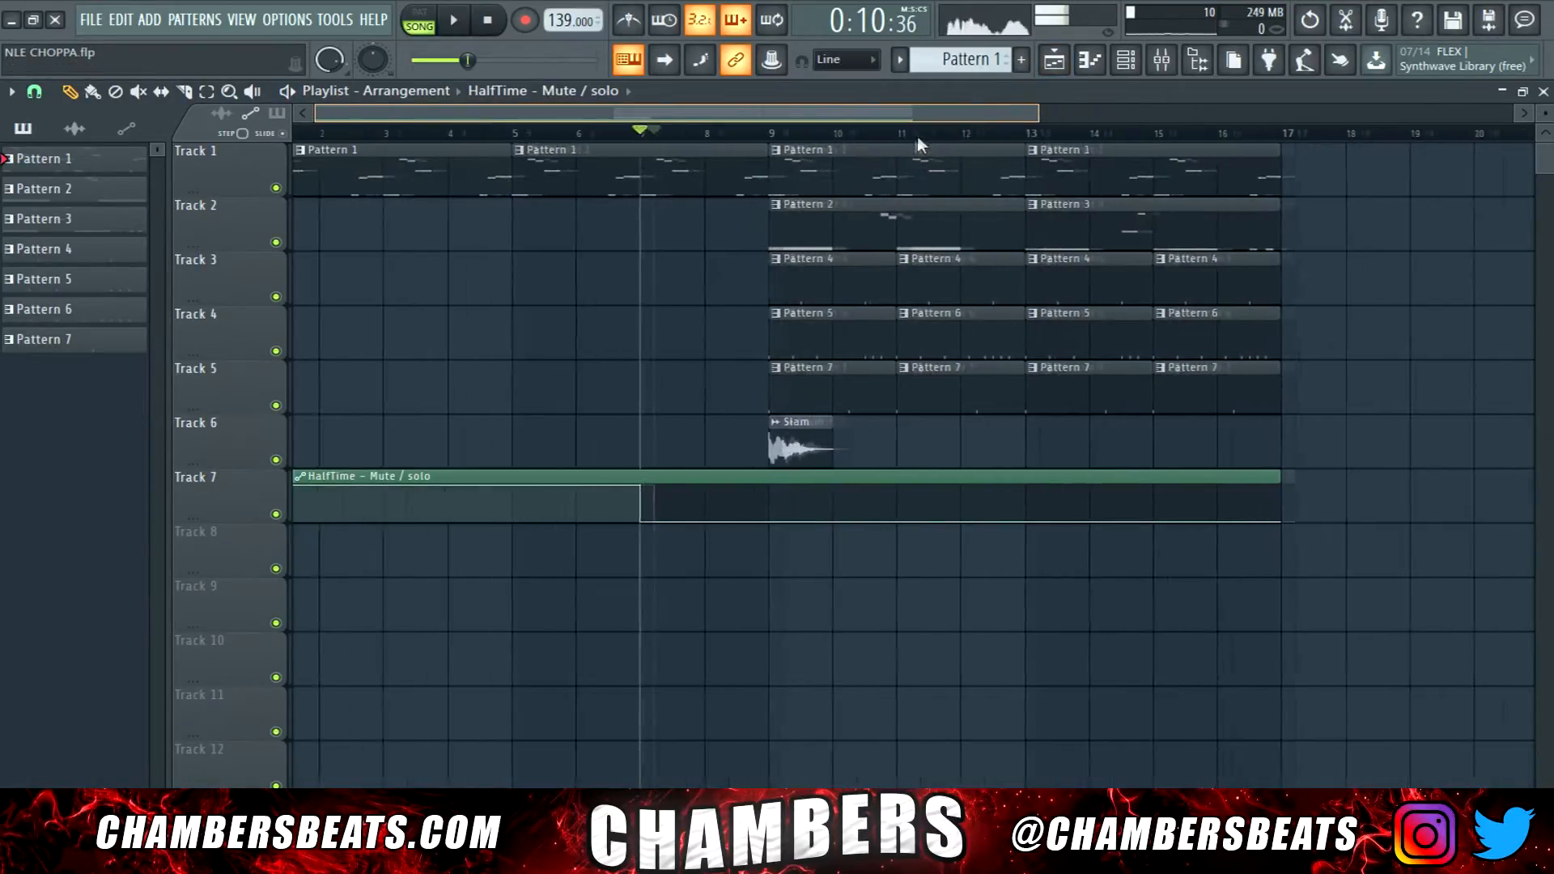
Shorten the Pattern 1 clip at bar 5 to end at bar 7, and slice the drum-section clips on Tracks 1–6 one beat after bar 9.
drag(1102, 176, 821, 180)
click(34, 92)
click(87, 349)
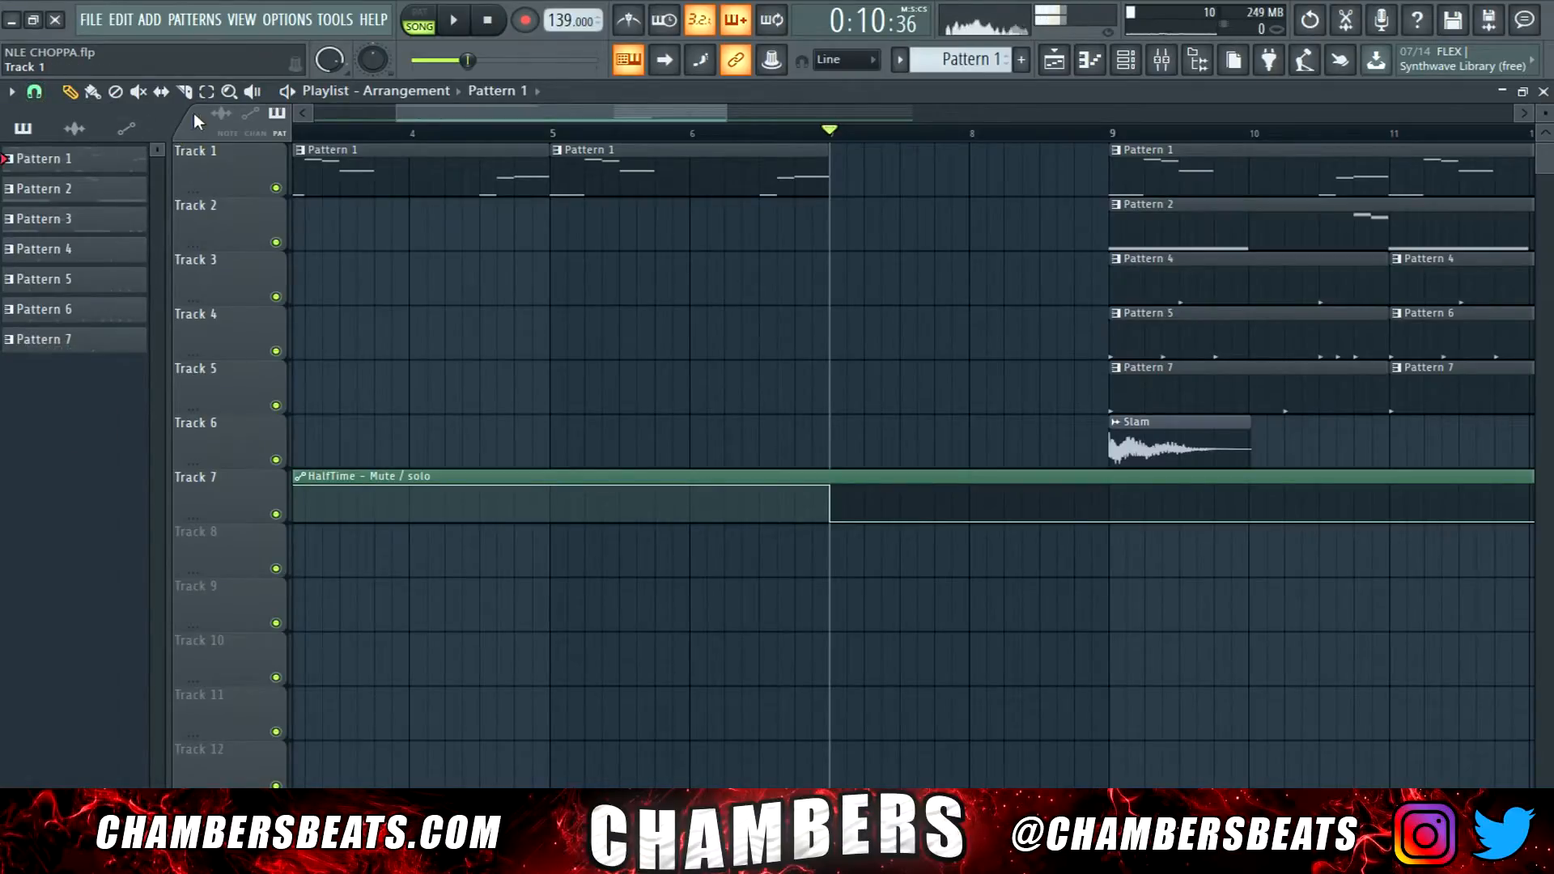
scroll(593, 116, right, 3)
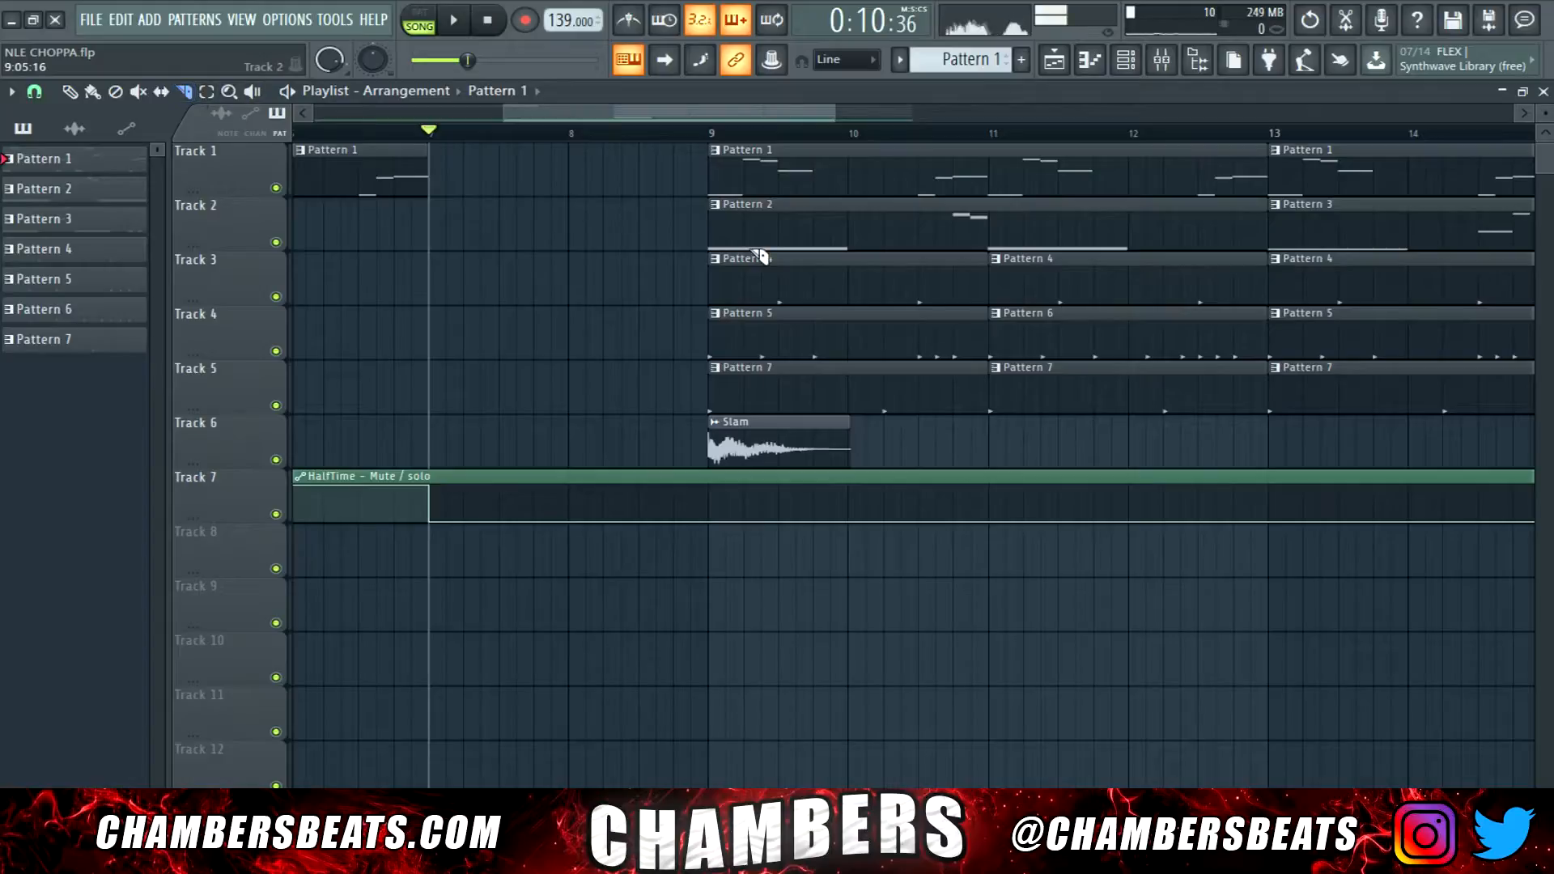
drag(746, 142, 744, 141)
Move the one-beat slices on Tracks 1–6 to bar 7, repeat them every half bar through the second half of bar 8, and play them.
drag(687, 147, 722, 443)
mouse_move(725, 447)
mouse_down()
mouse_move(512, 444)
mouse_move(444, 464)
mouse_move(583, 443)
mouse_up()
drag(580, 443, 644, 442)
key(space)
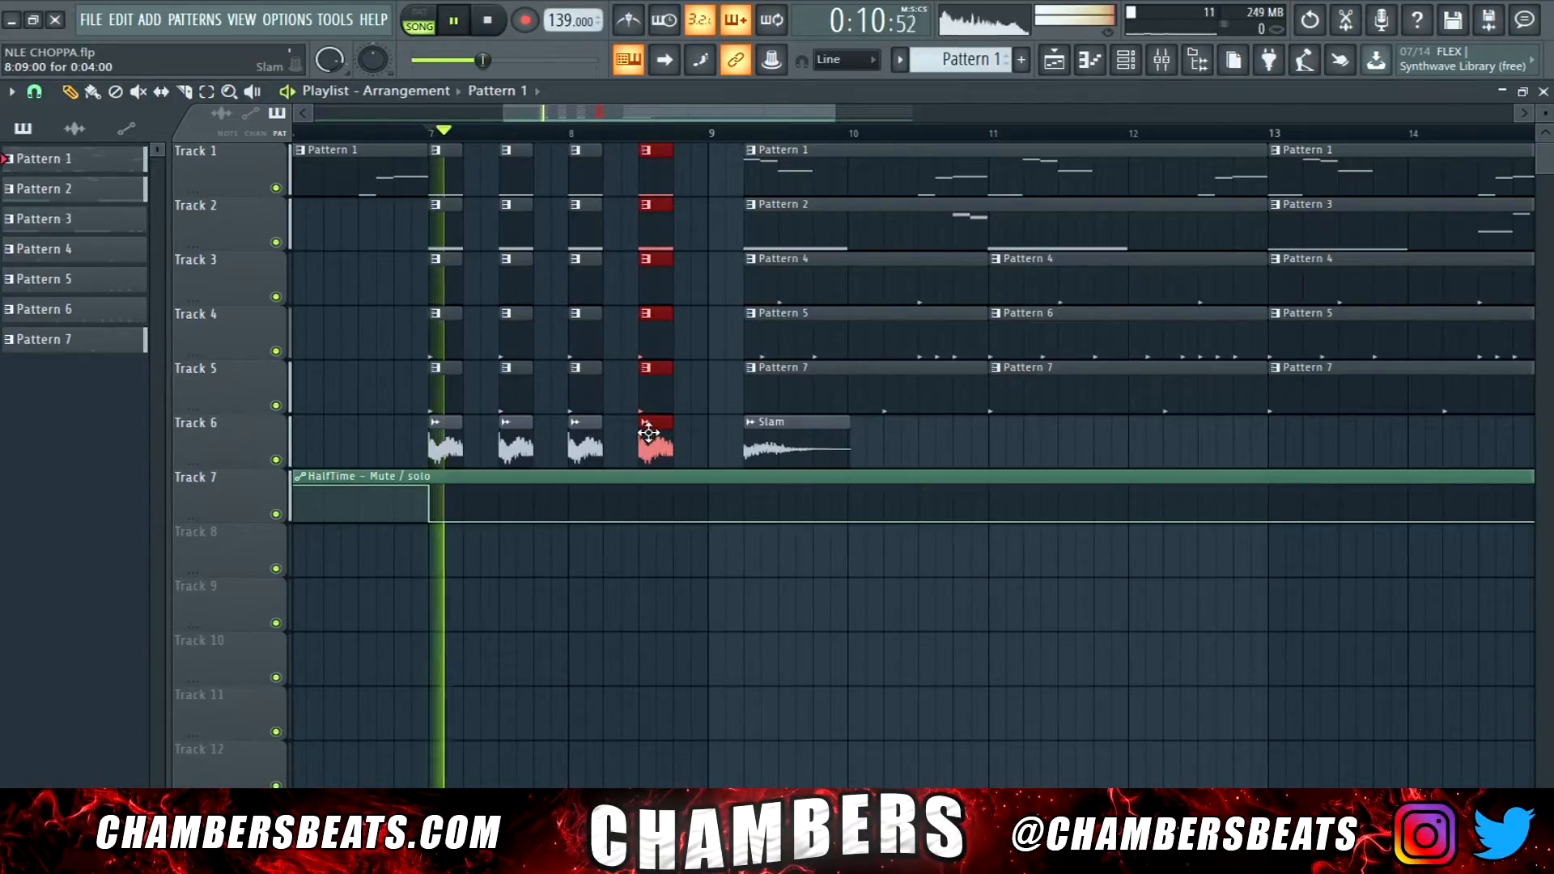
Stop playback and extend the starts of the cut drum-section clips on Tracks 1–6 back to bar 9.
key(space)
drag(756, 146, 758, 442)
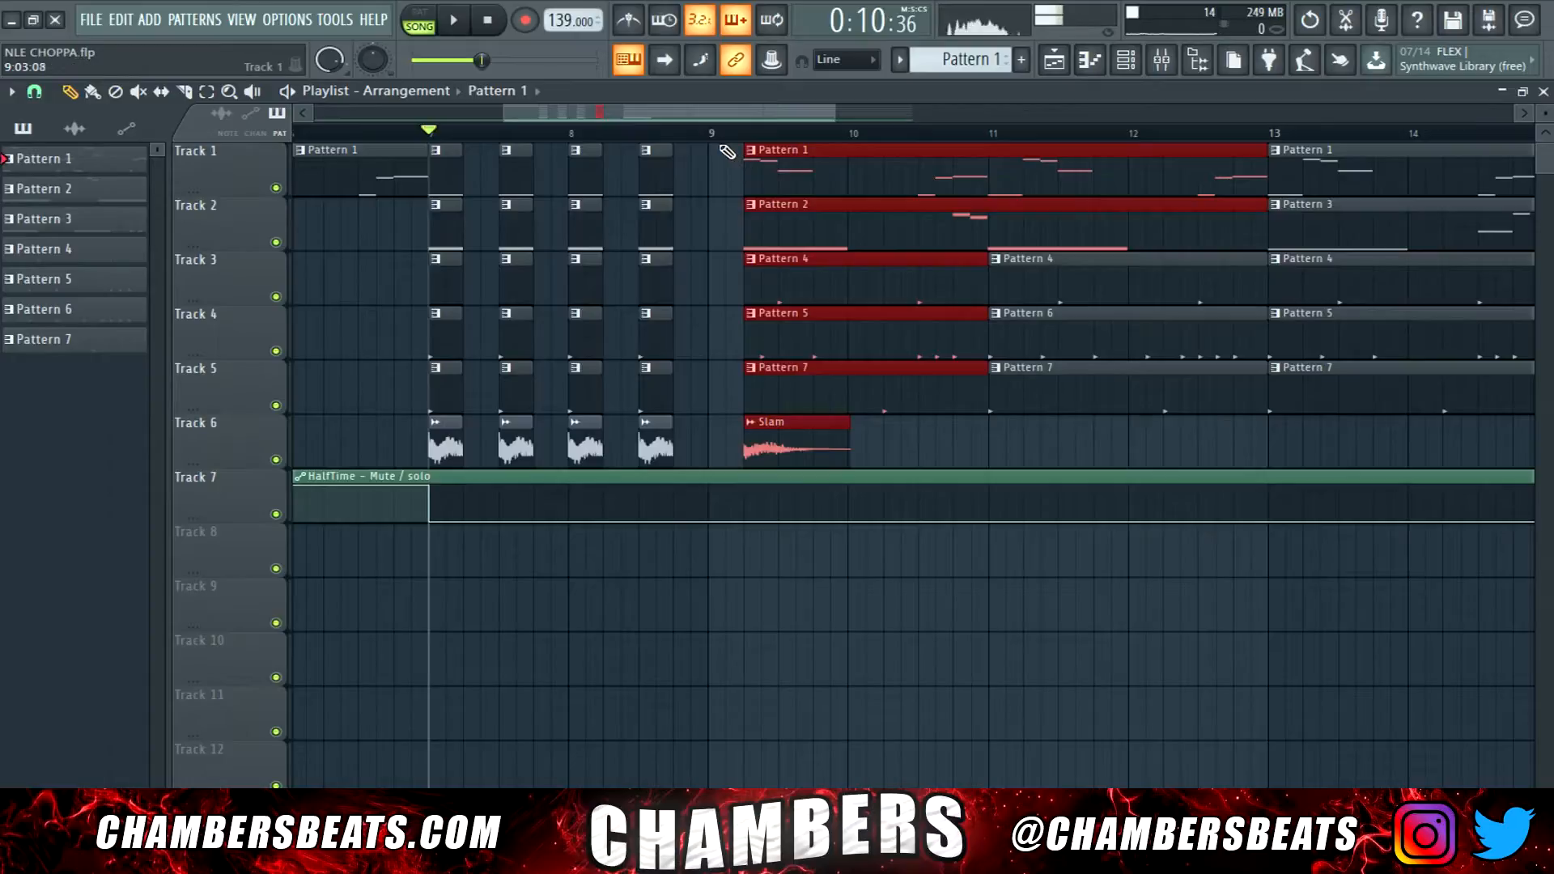
drag(755, 180, 717, 187)
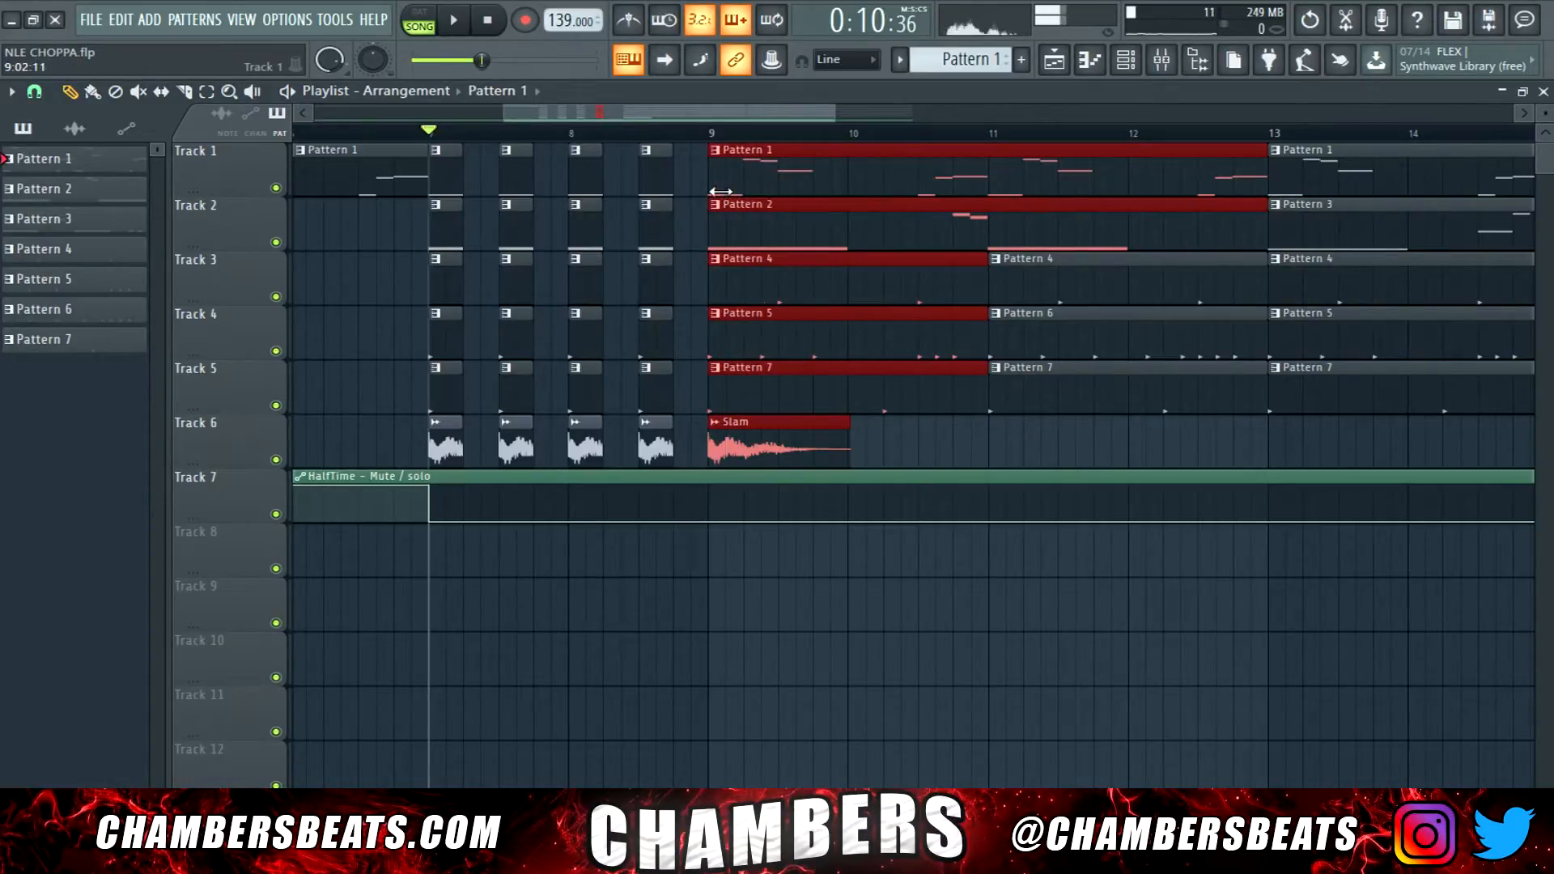
Play back the arrangement to check the chopped transition into the drum section.
click(1163, 62)
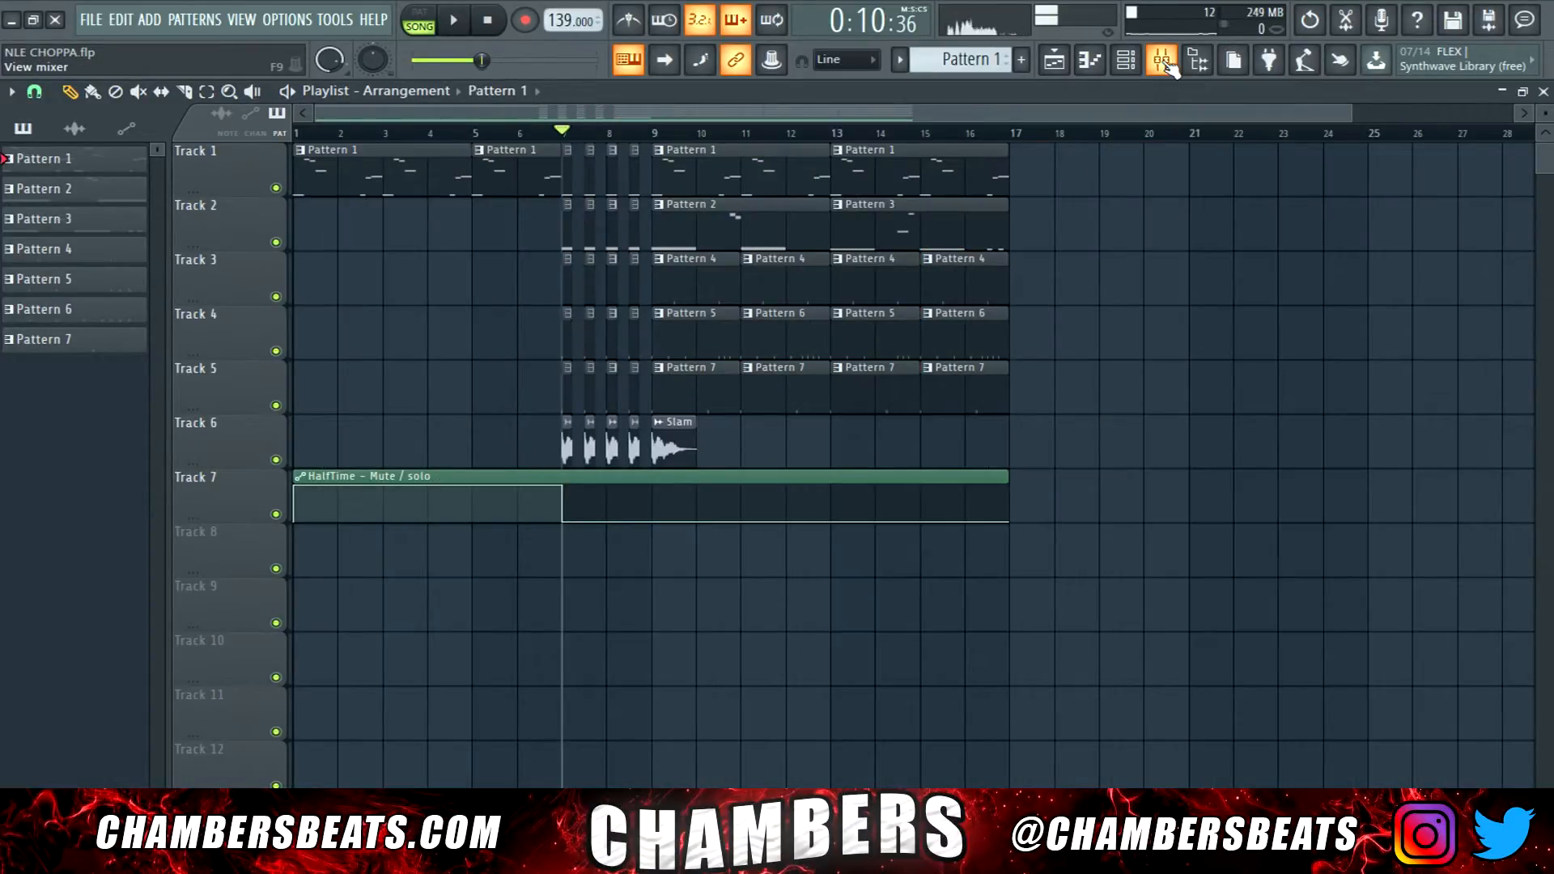
click(1164, 62)
click(1054, 61)
key(space)
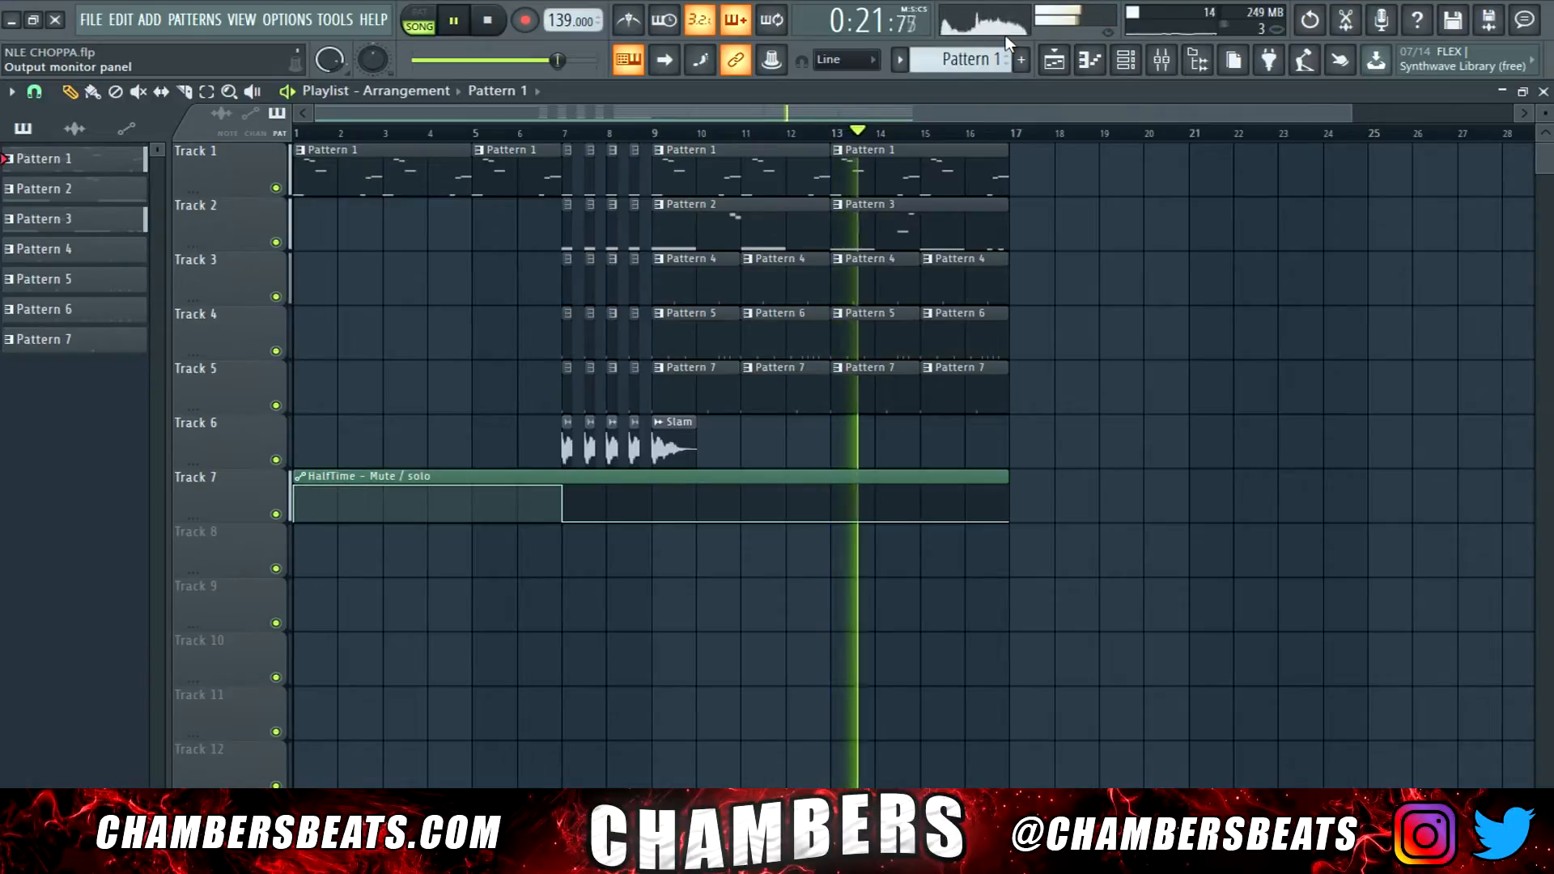
Duplicate the bar 9–17 clips on Tracks 1–6 to bar 17 and extend the HalfTime automation clip to bar 25.
drag(657, 143, 1007, 439)
key(ctrl+b)
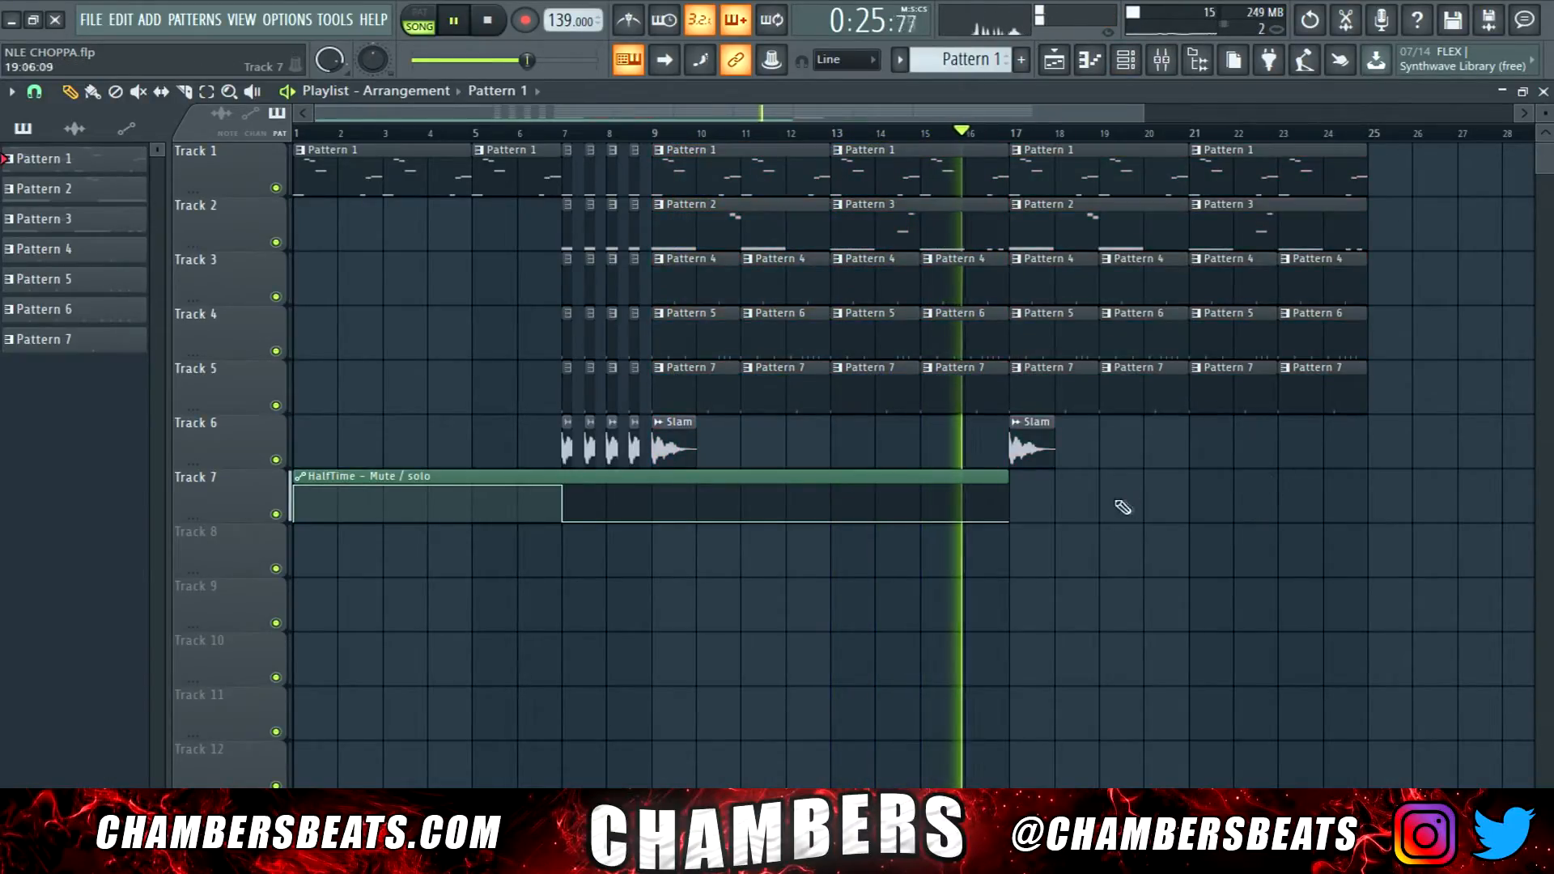
drag(1008, 498, 1367, 498)
Add HalfTime automation points so the effect switches back on at bar 17 and stays on until bar 25.
right_click(1010, 488)
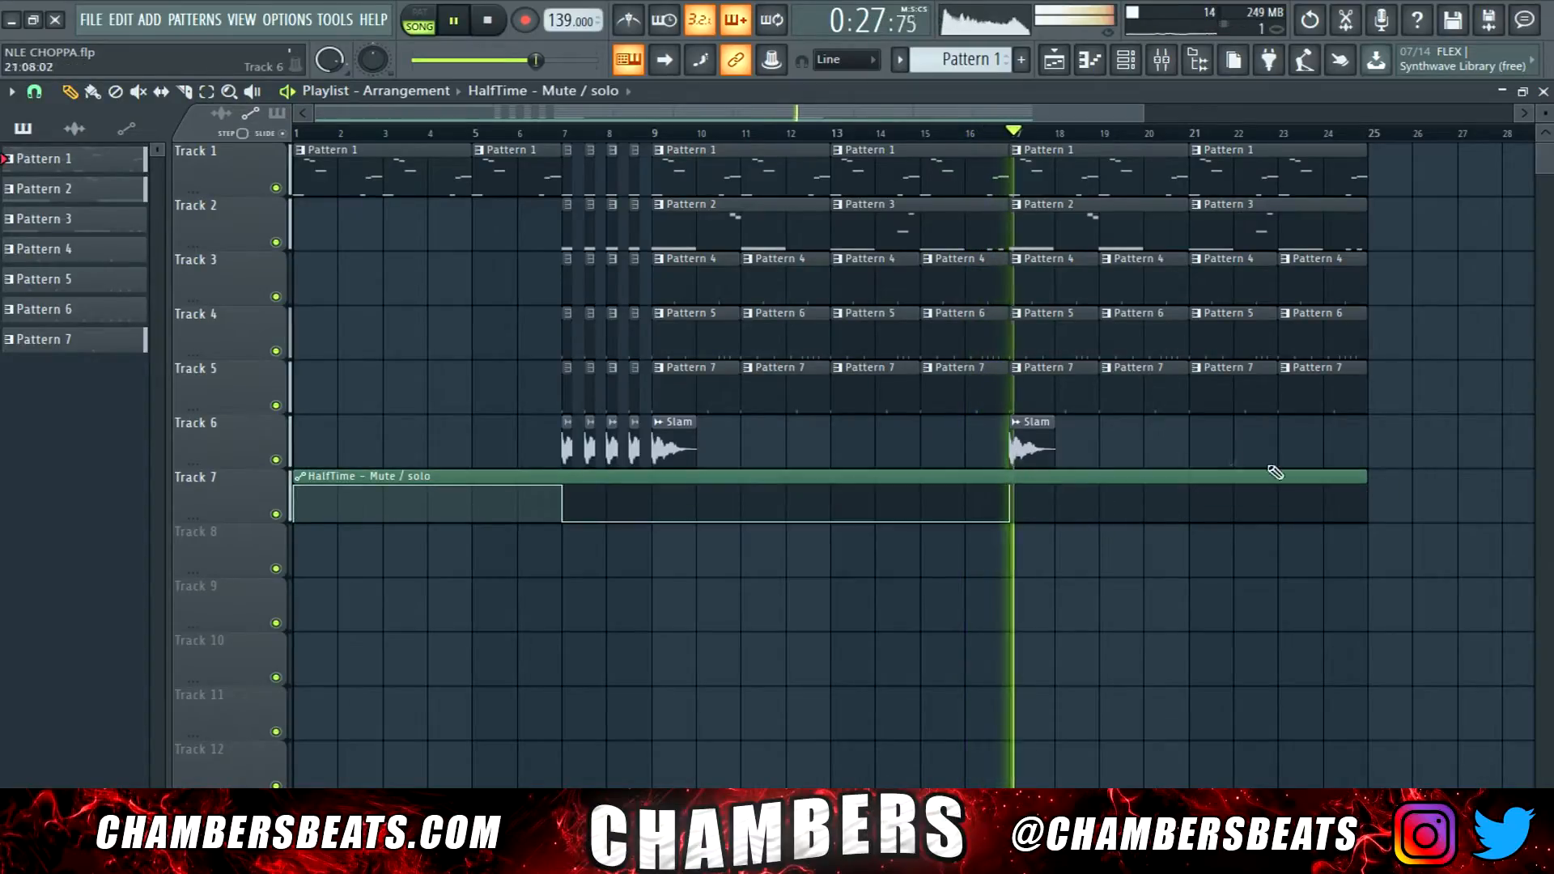
right_click(1366, 488)
right_click(1367, 506)
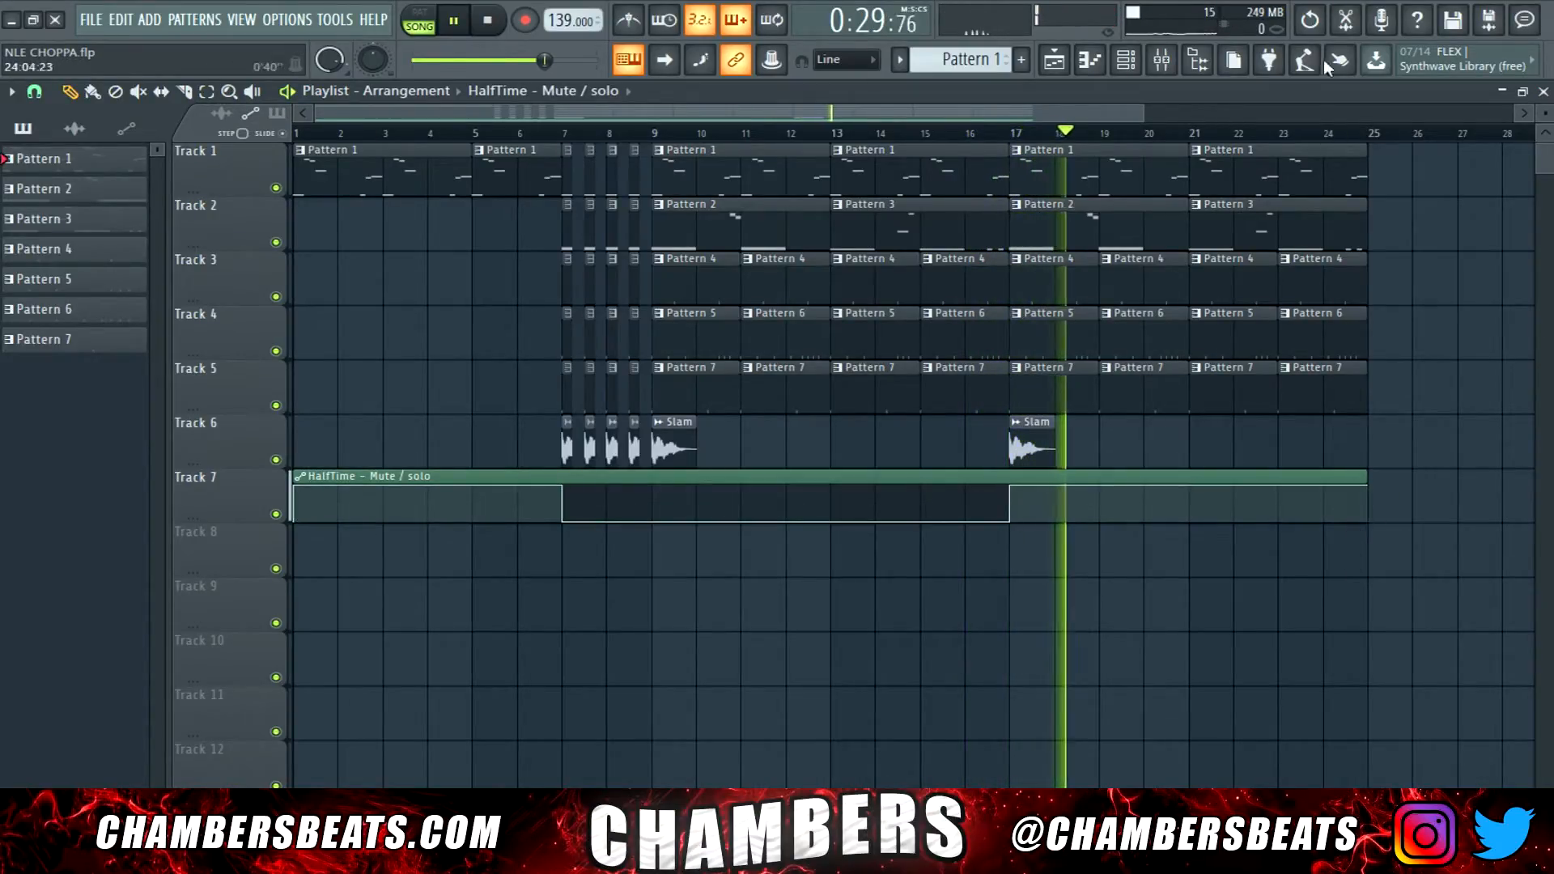
scroll(1231, 172, down, 2)
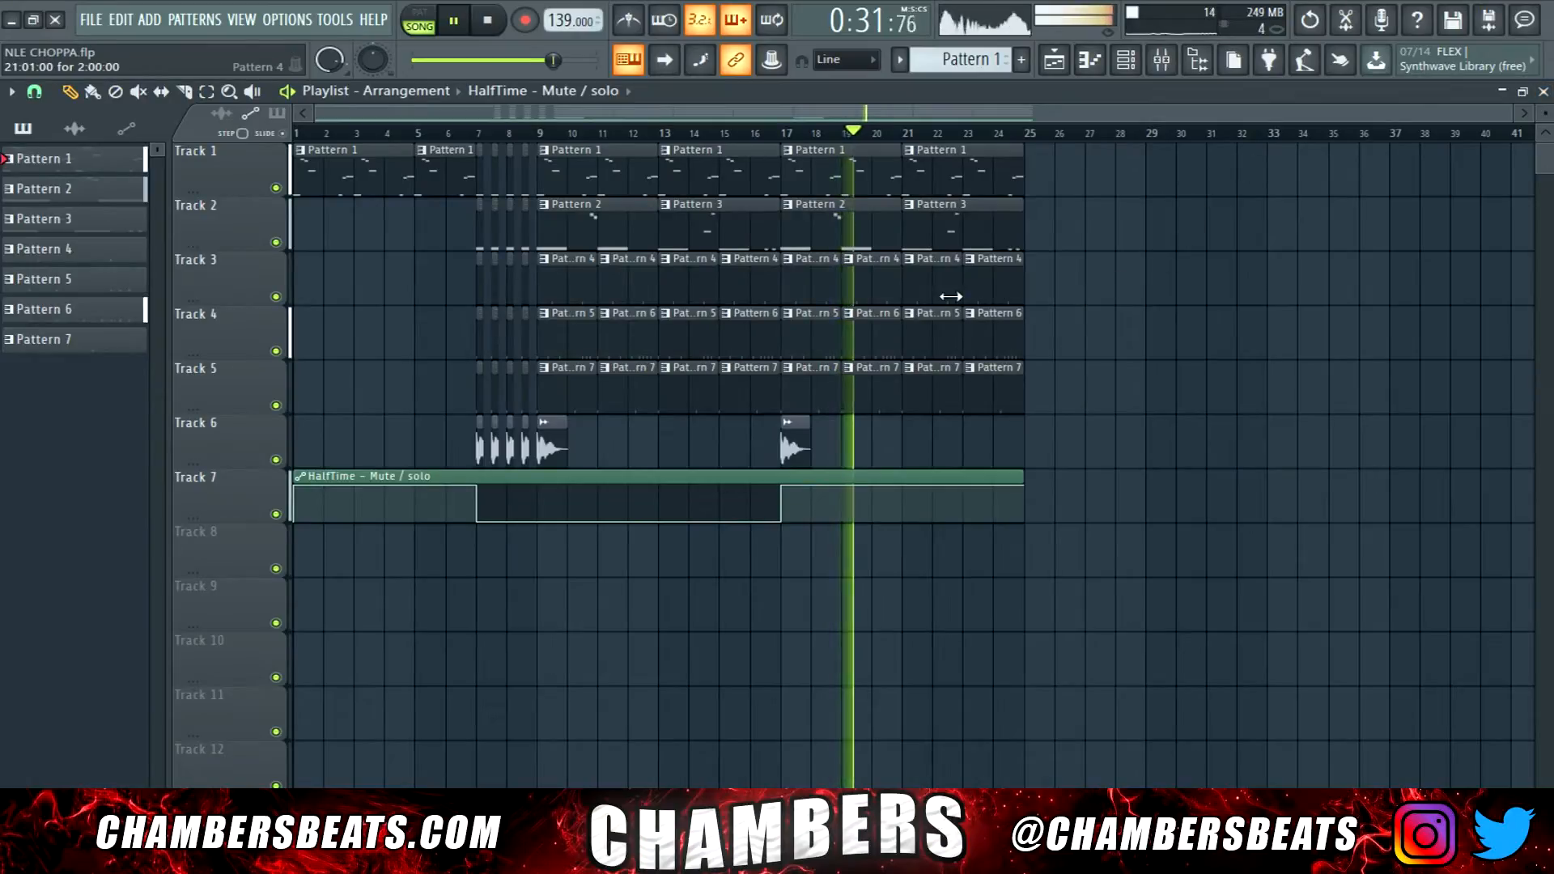
click(988, 278)
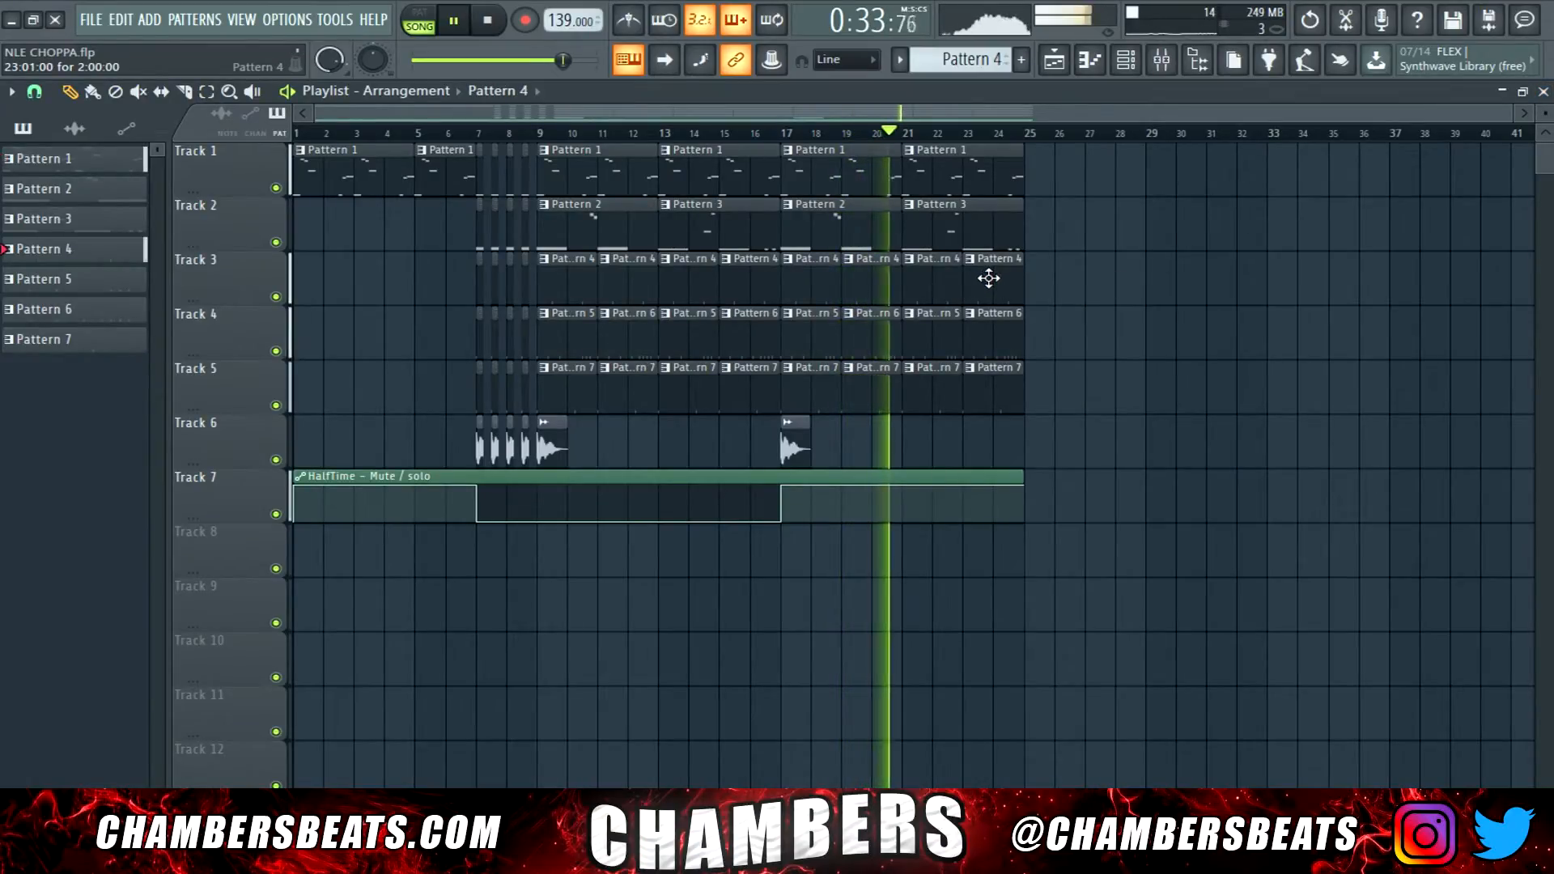
click(1347, 338)
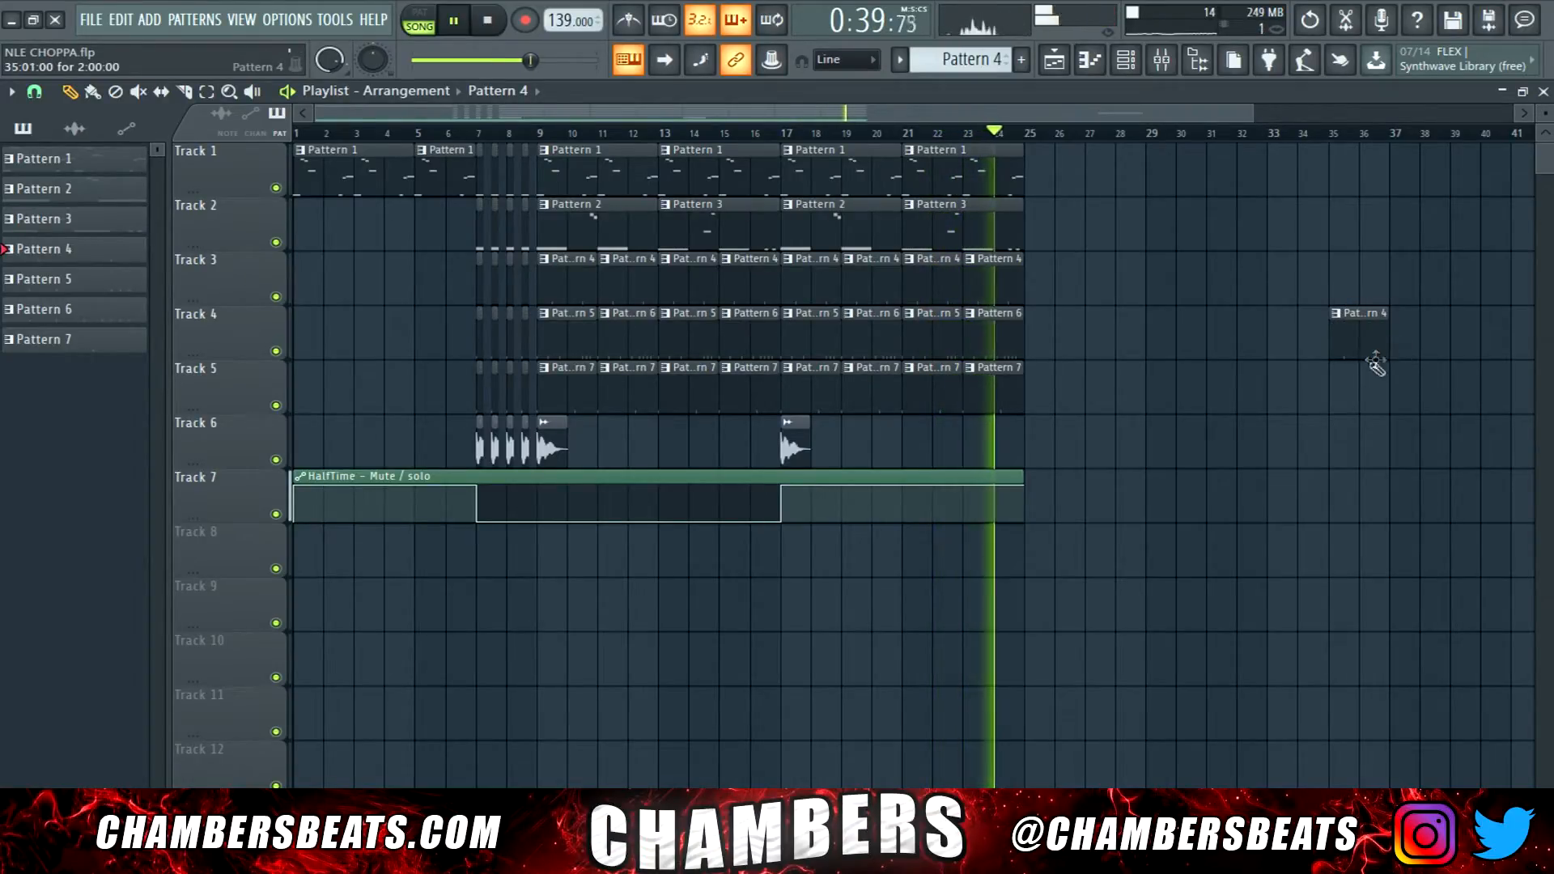
right_click(1356, 339)
key(space)
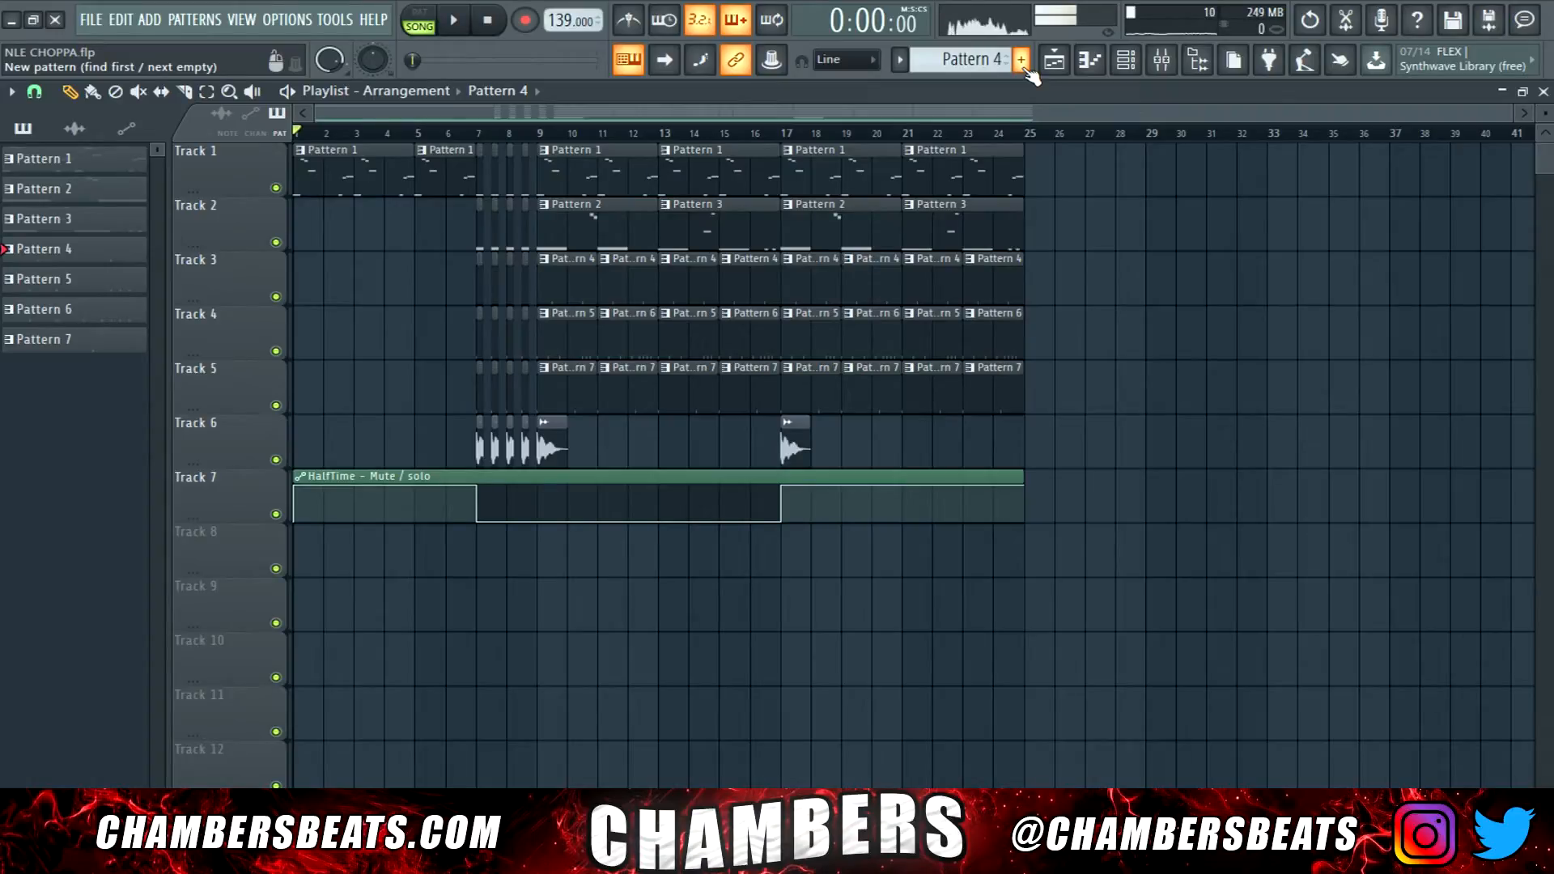
Examine the Pattern 1 melody notes and the Pattern 2 808 notes in the piano roll, returning to the playlist after each.
double_click(703, 182)
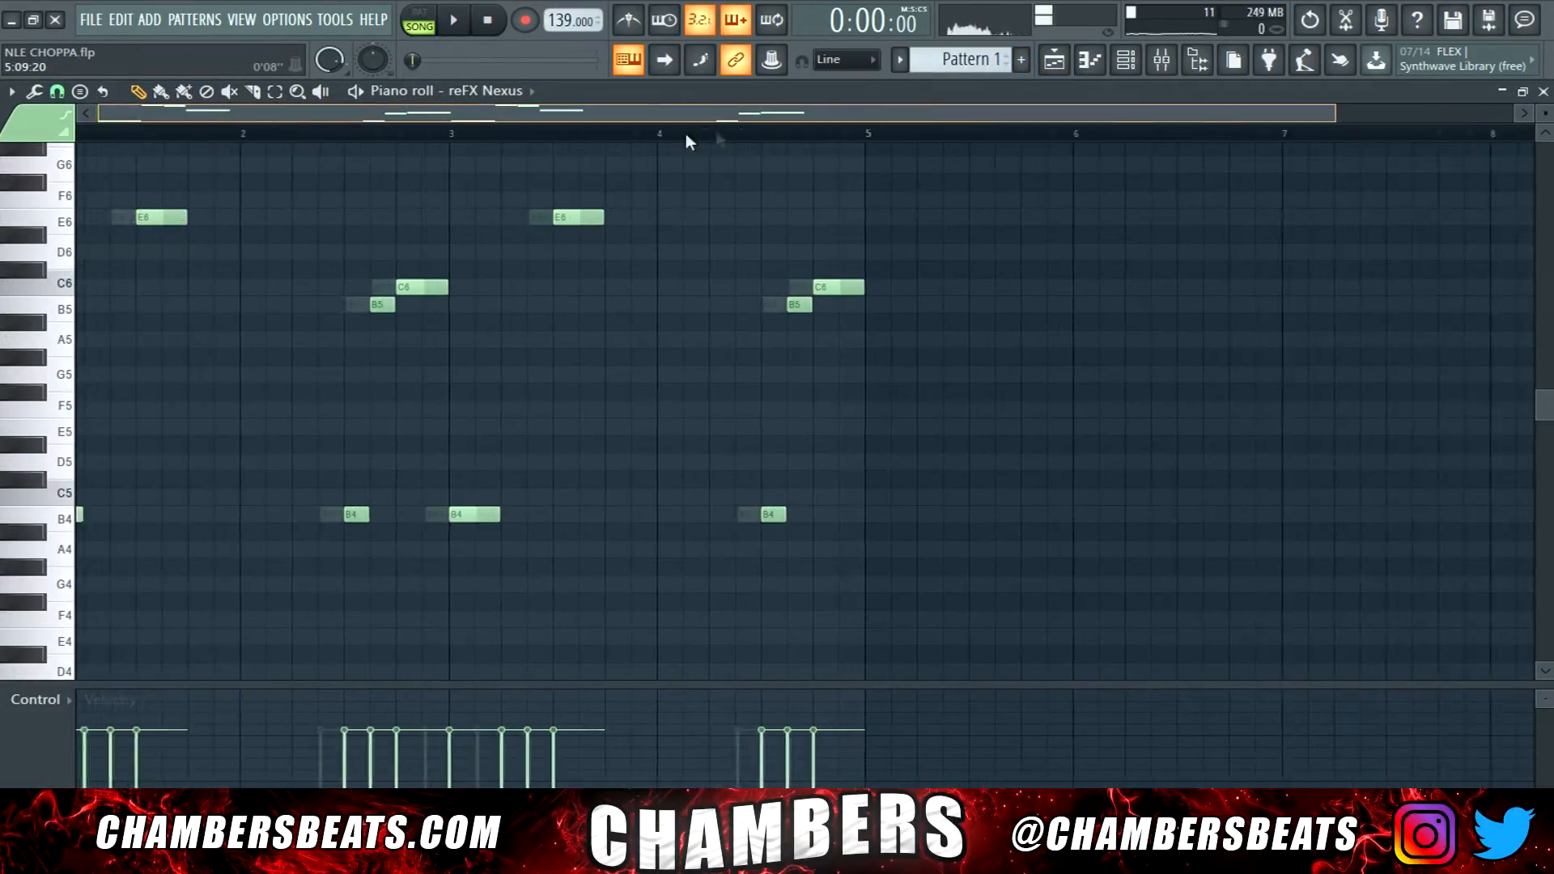
click(1052, 60)
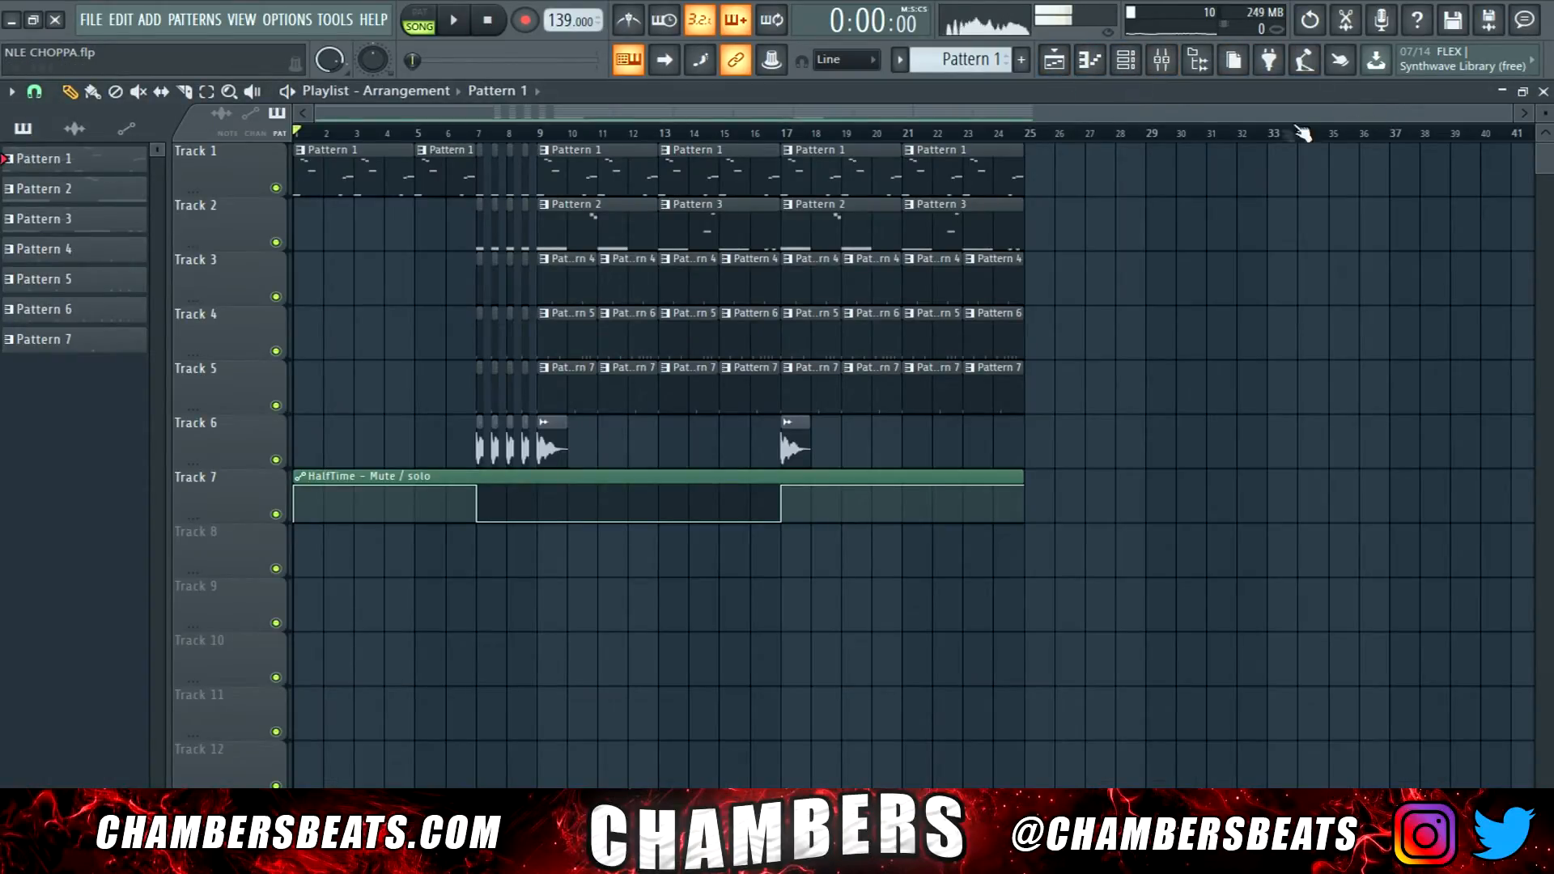
double_click(618, 214)
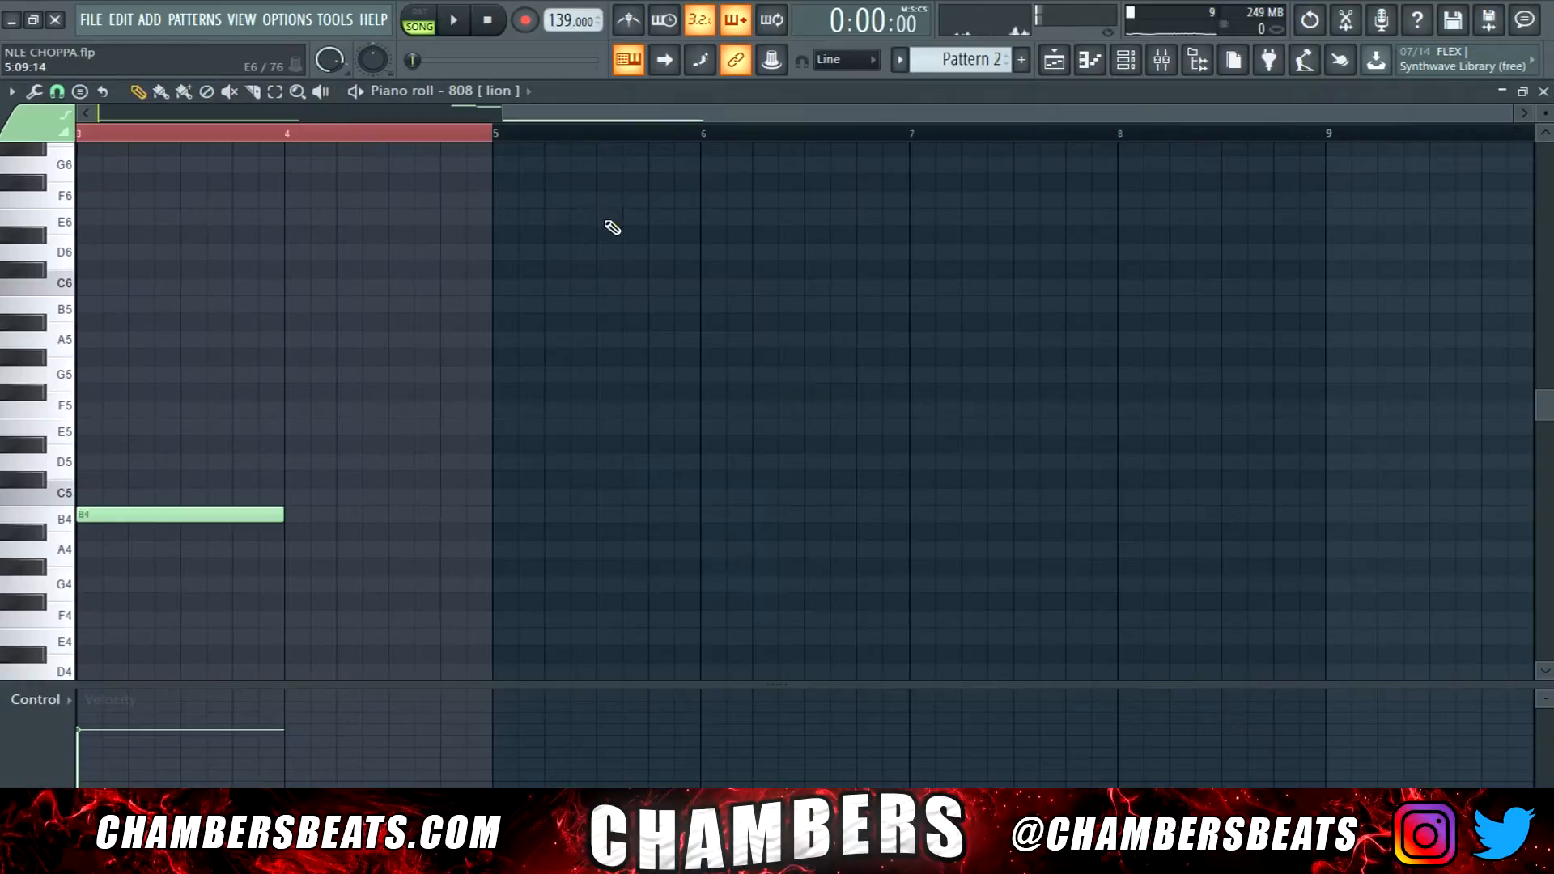
drag(803, 117, 4, 285)
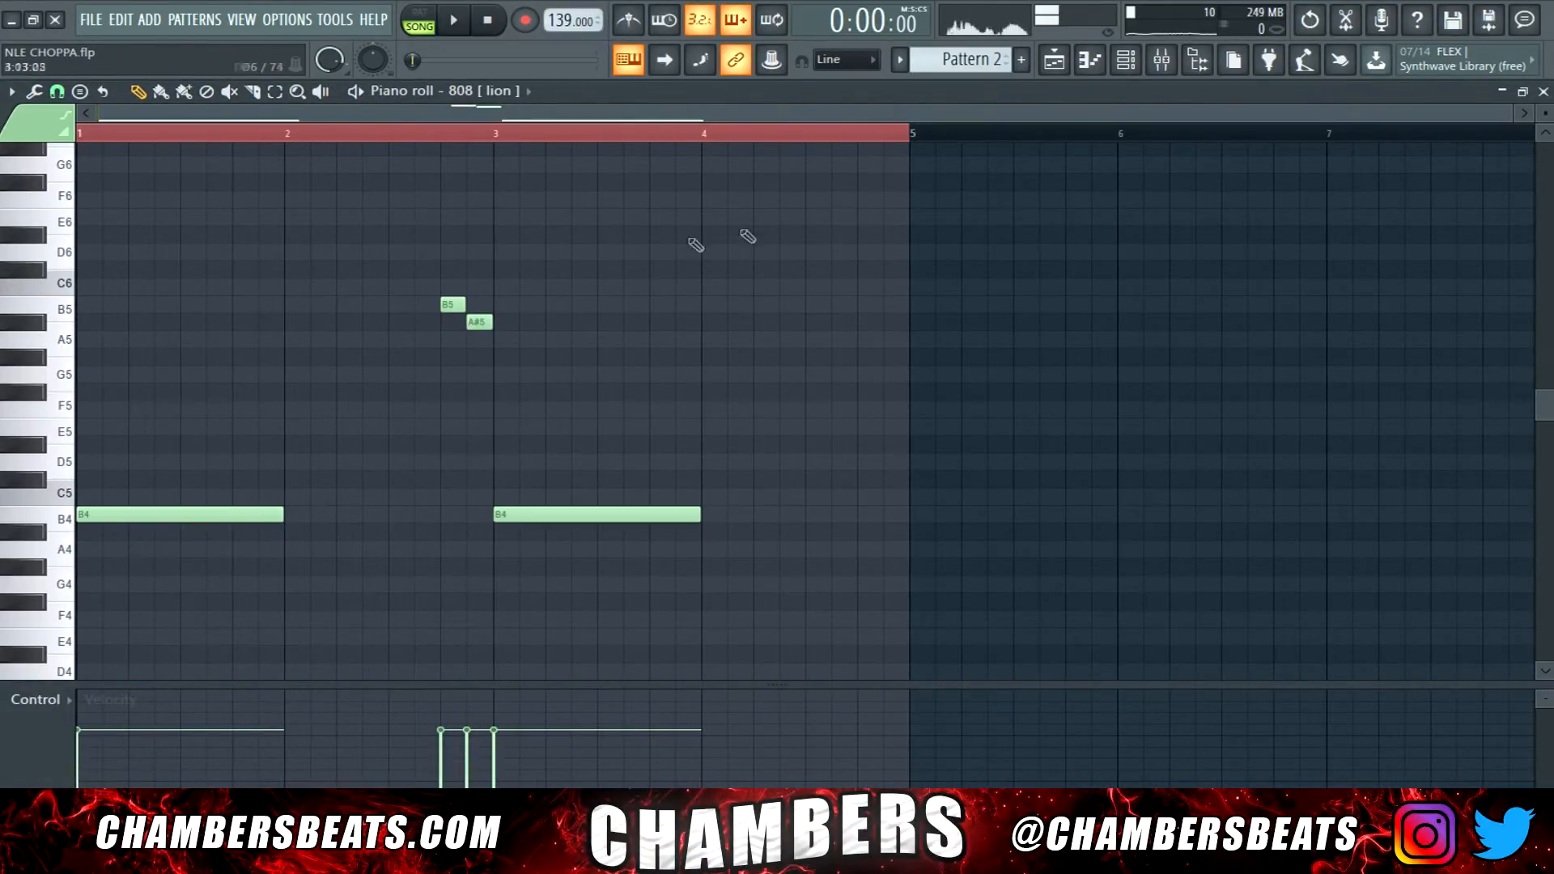
click(1053, 60)
drag(558, 334, 560, 395)
drag(849, 456, 781, 455)
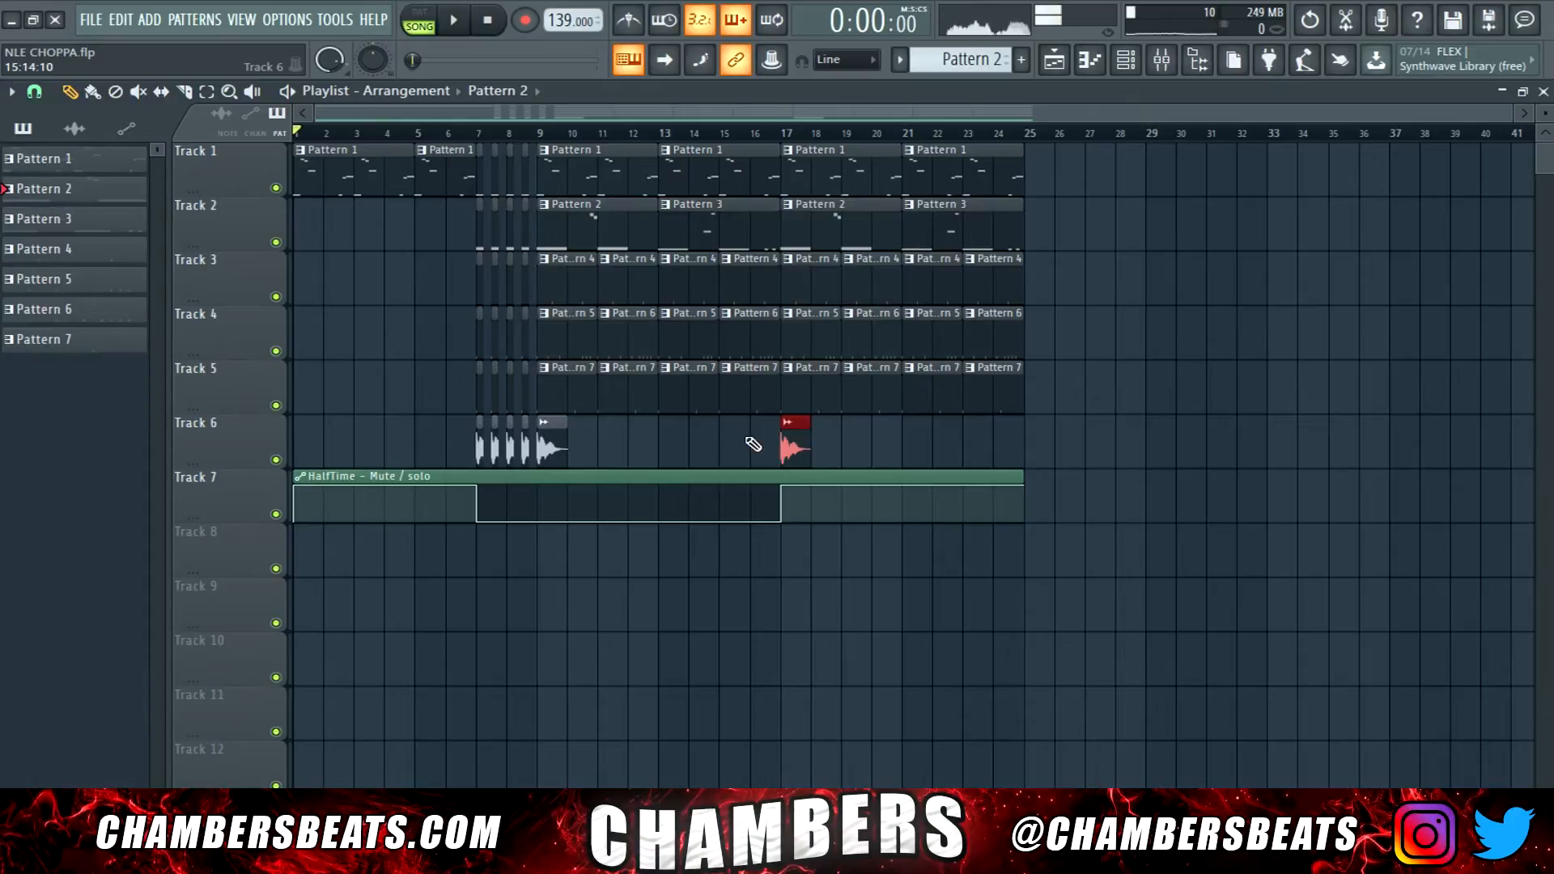
ctrl+scroll(416, 337, up, 4)
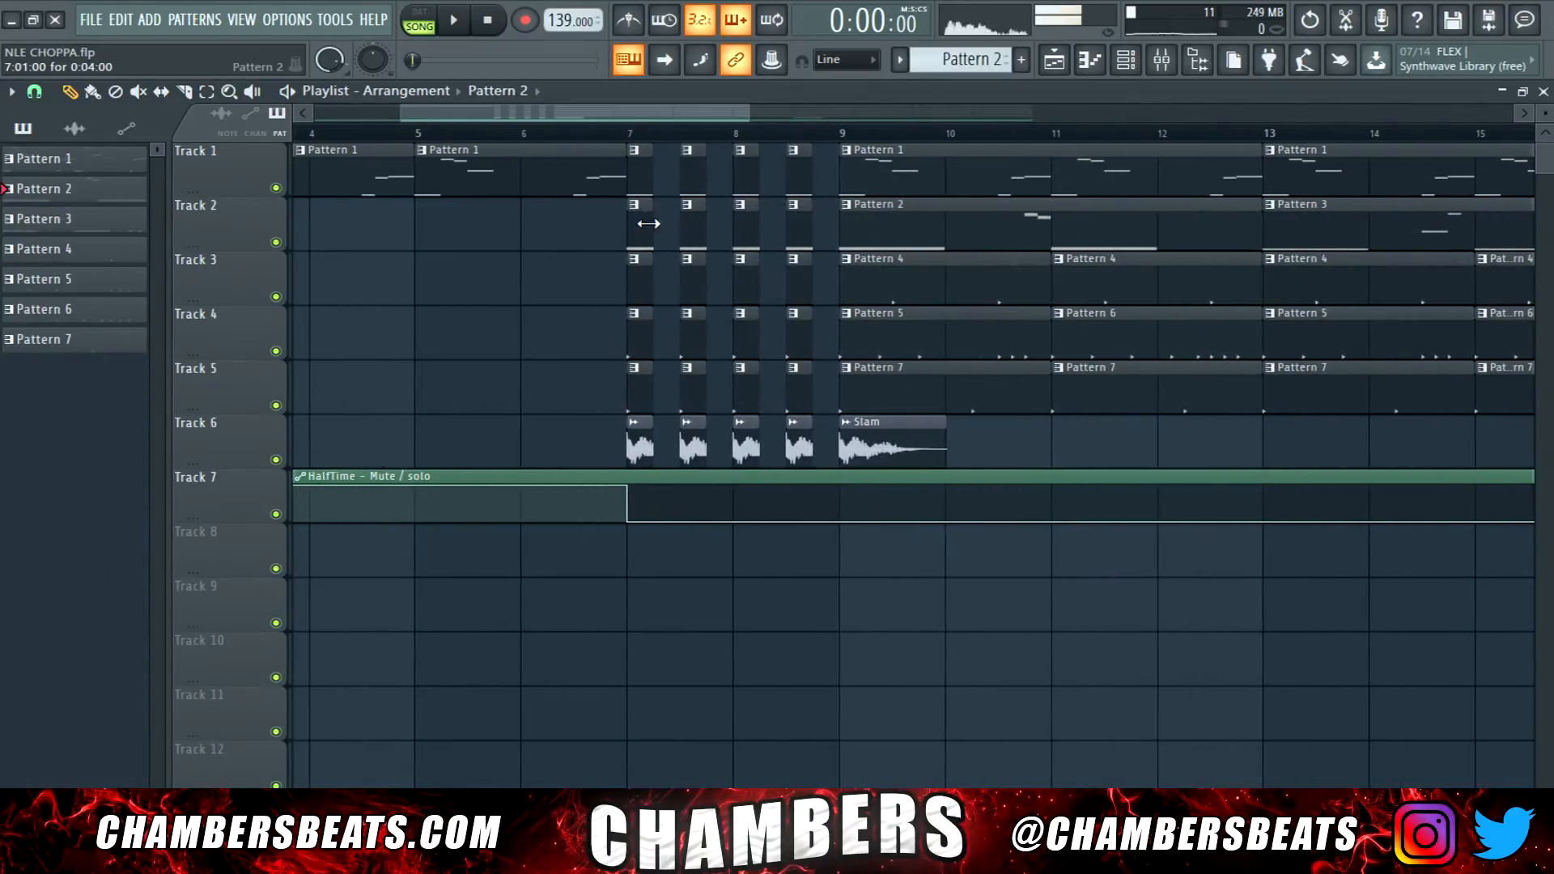
drag(639, 167, 838, 446)
ctrl+click(711, 211)
ctrl+scroll(705, 211, down, 5)
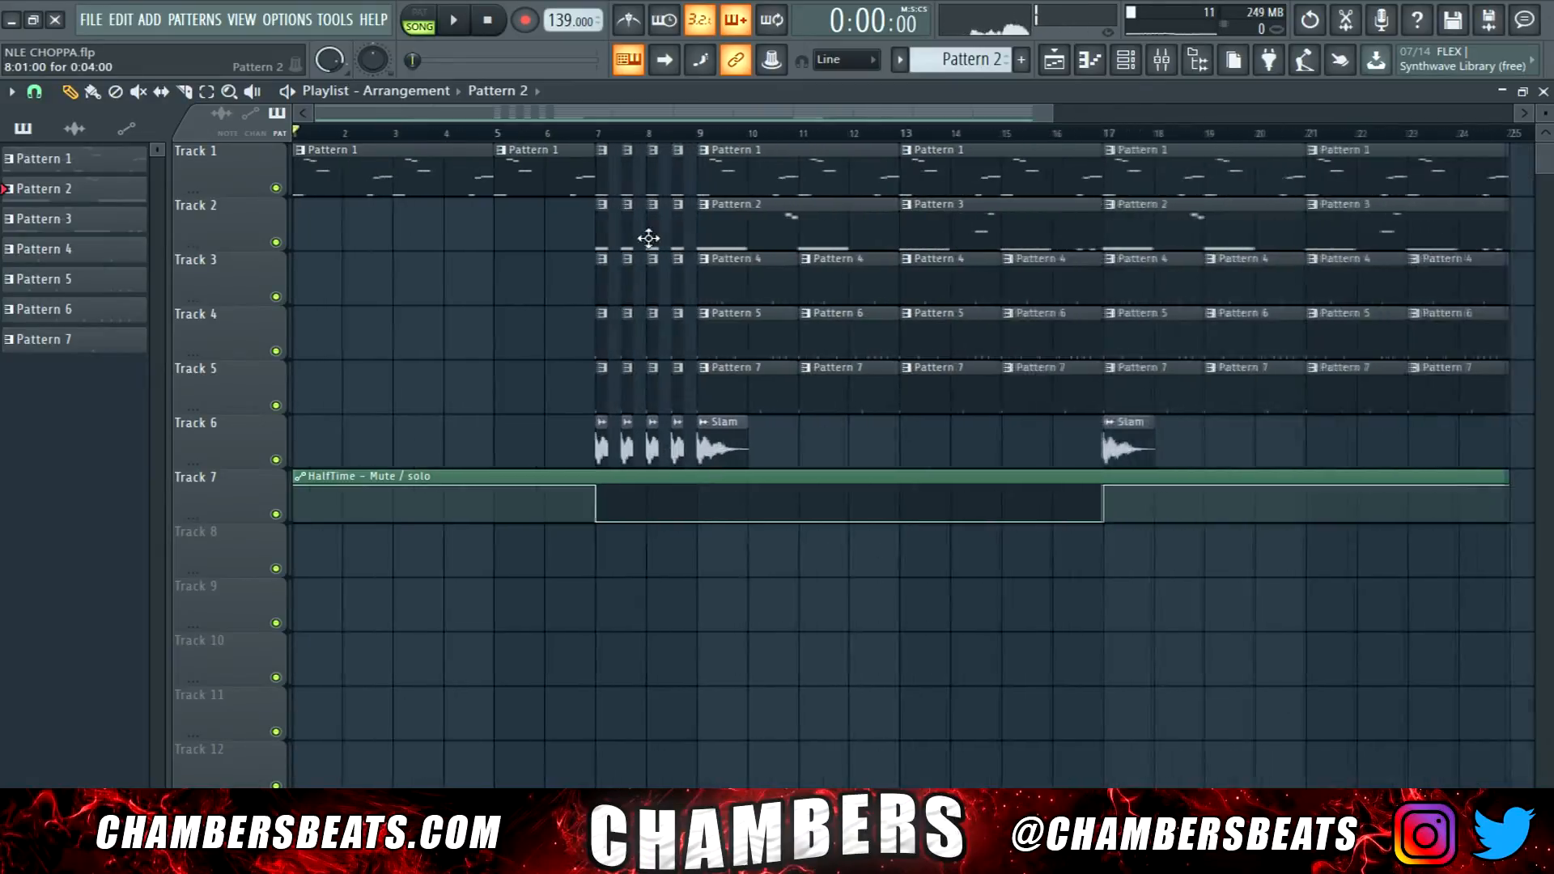